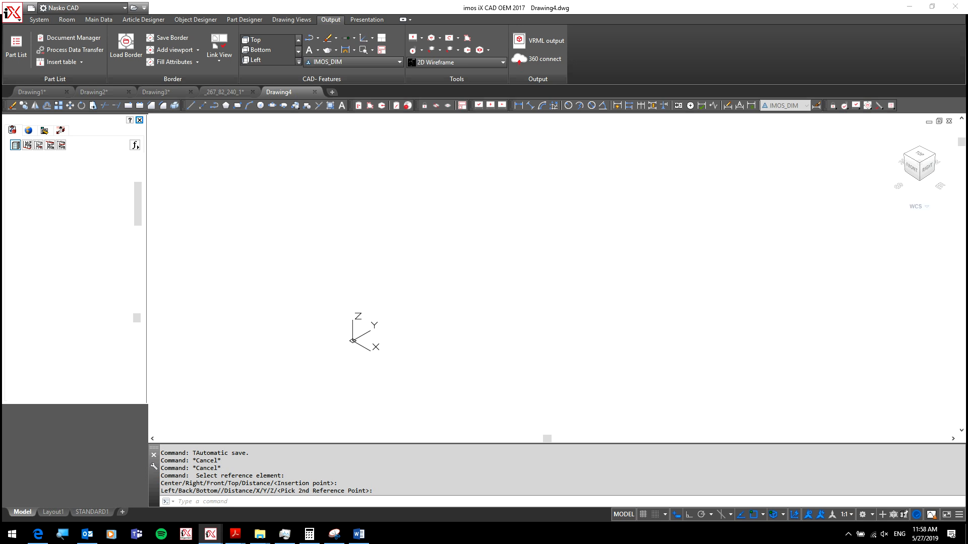
- Set the drawing's display mode to Modus - 1 in the Visu Manager
click(38, 20)
click(178, 50)
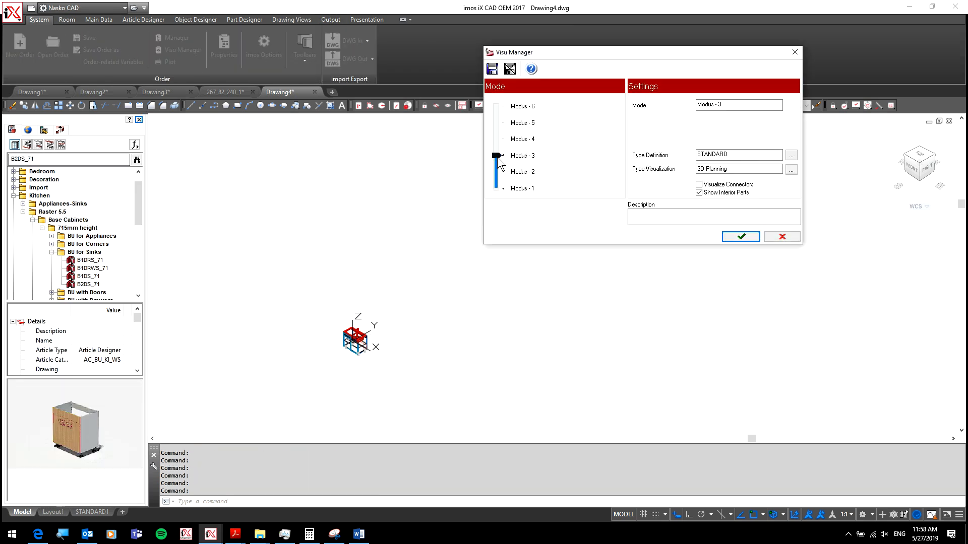
drag(499, 156, 497, 188)
click(744, 237)
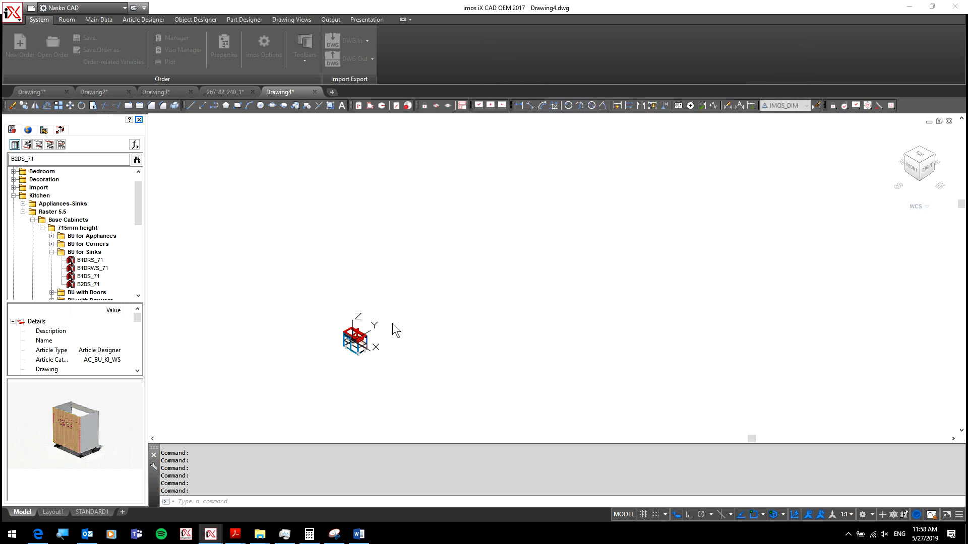
- Insert a B2DR_71 drawer base unit on the right side of the sink cabinet and update the C-construction
scroll(57, 280, down, 1)
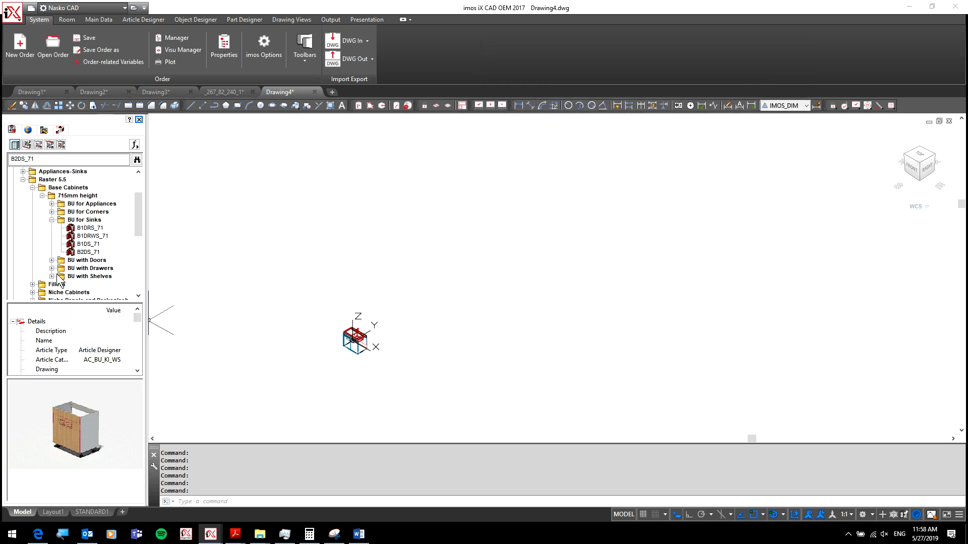
click(52, 268)
double_click(84, 279)
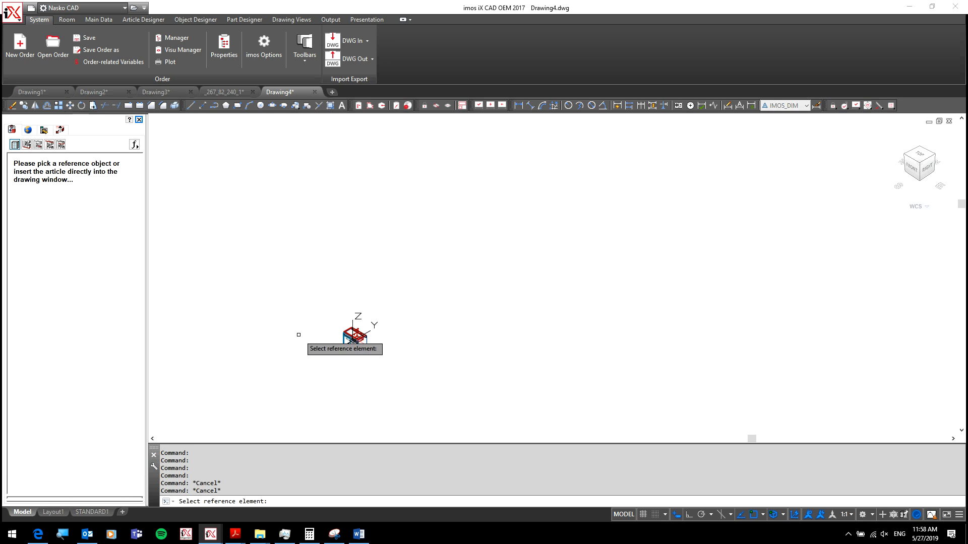
click(366, 342)
scroll(358, 343, up, 3)
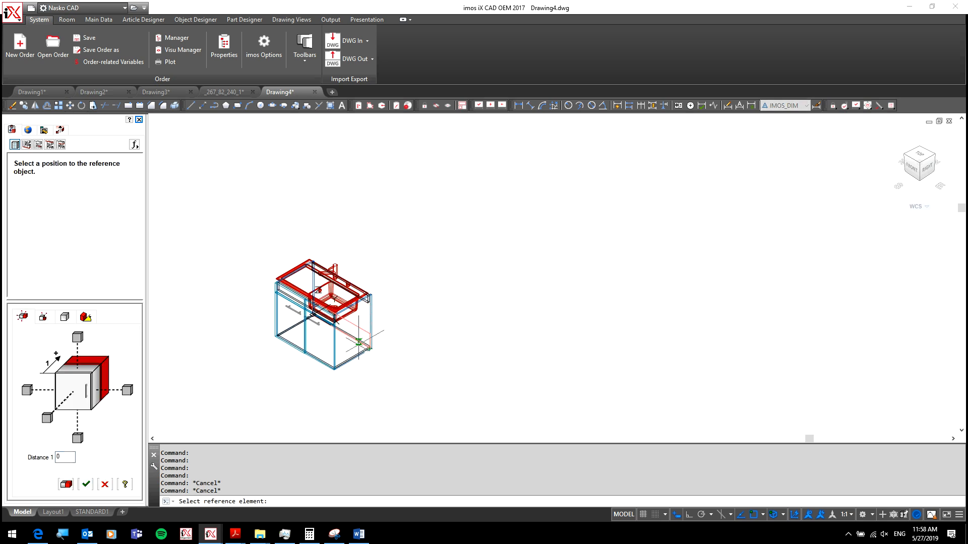
click(127, 390)
click(86, 484)
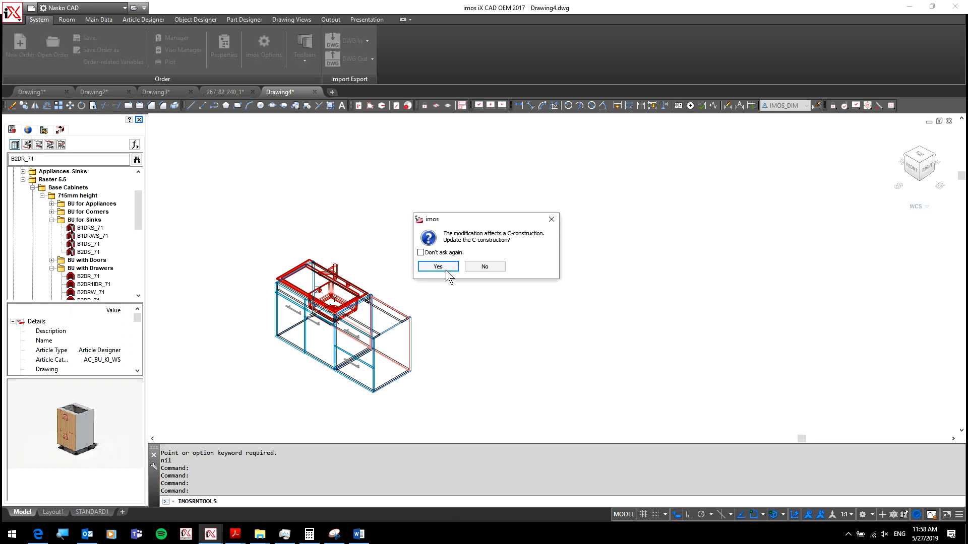
click(446, 271)
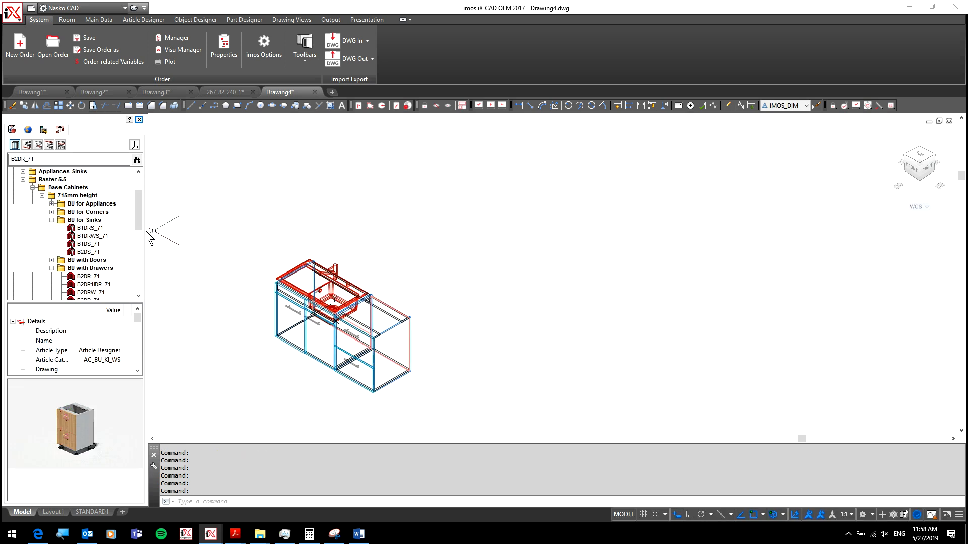
- Insert another B2DR_71 drawer base unit on the left side of the sink cabinet and update the C-construction
double_click(89, 276)
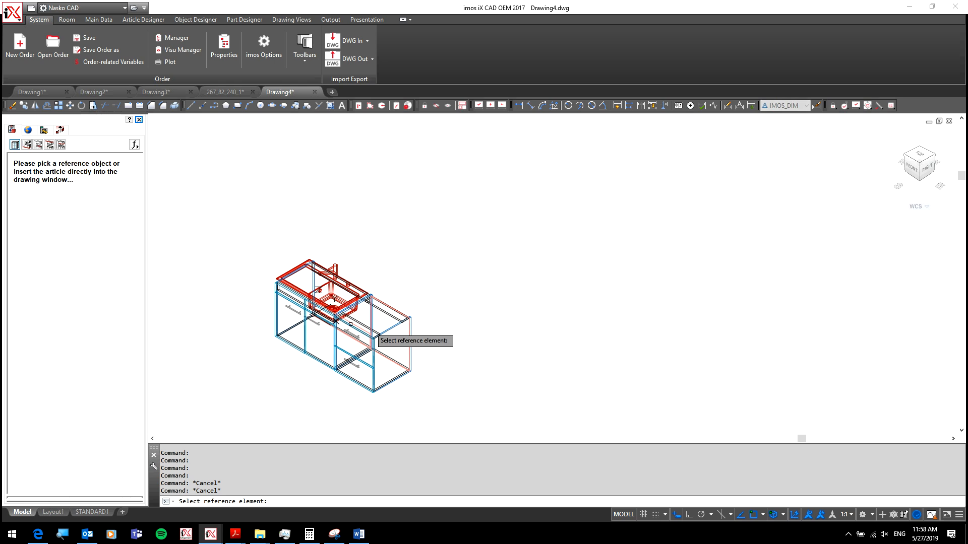
click(283, 274)
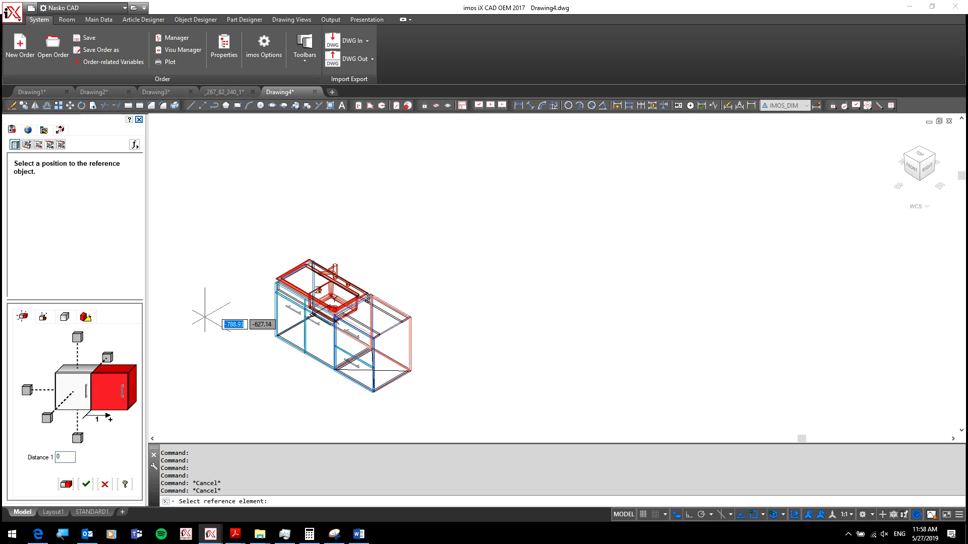
click(27, 390)
click(86, 484)
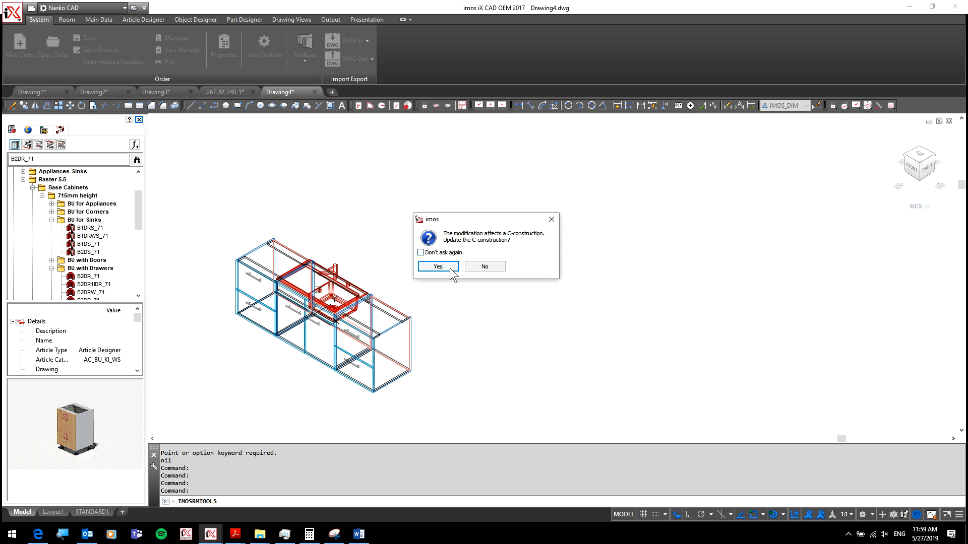
drag(465, 217, 480, 211)
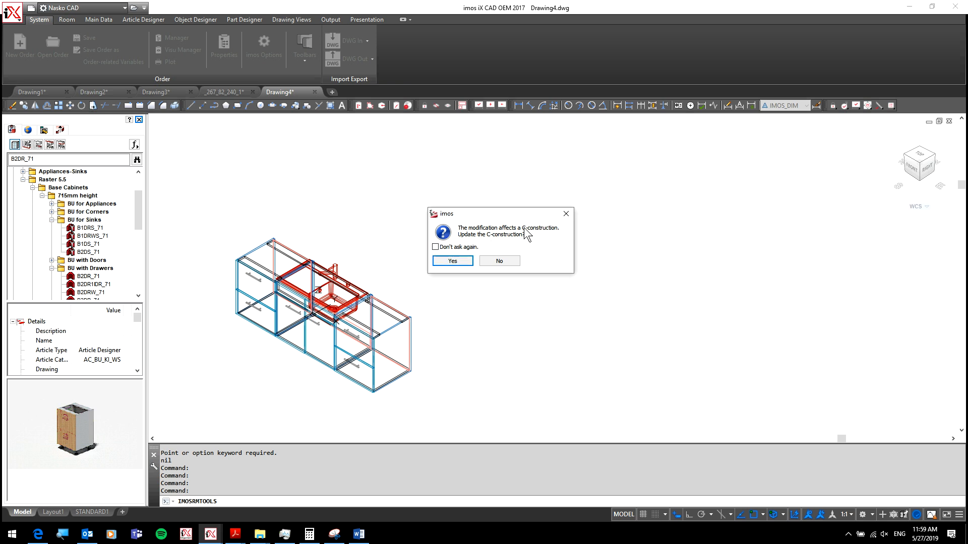
click(461, 262)
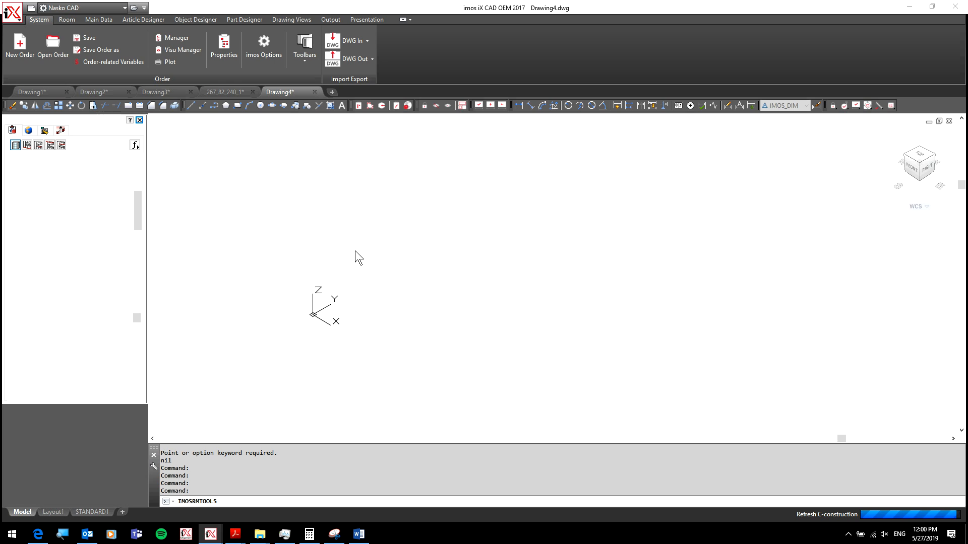
- Open the left drawer cabinet B2DR_71 for modification and make sure its C-construction option is enabled
right_click(360, 229)
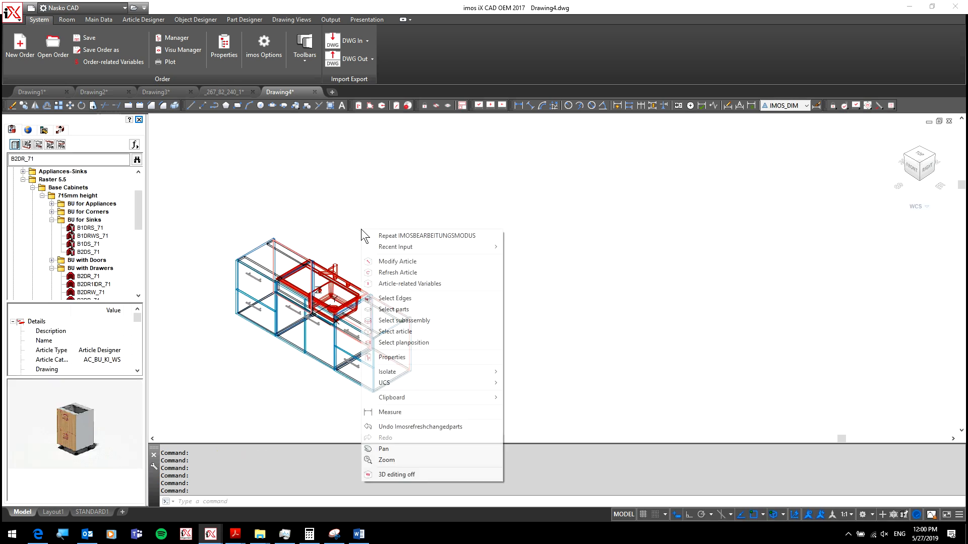
click(380, 253)
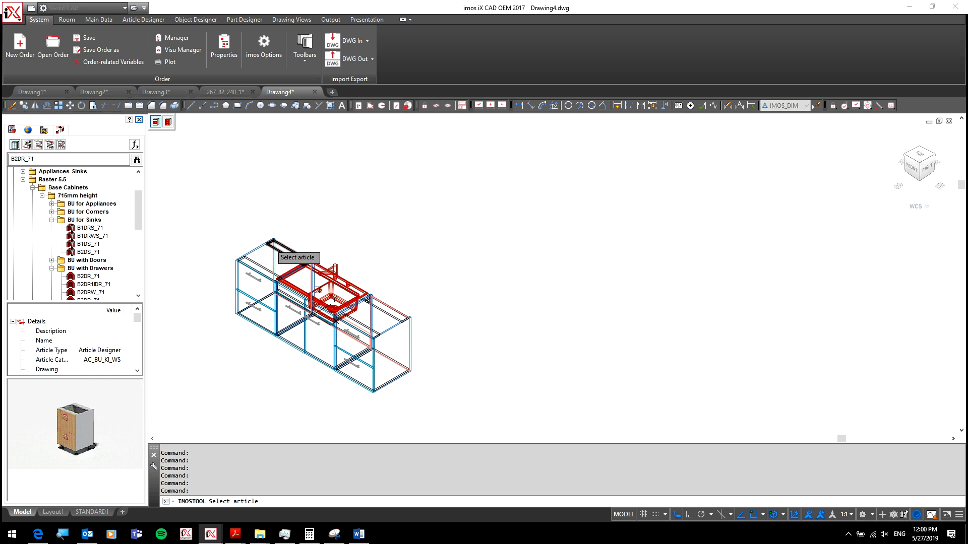
click(272, 241)
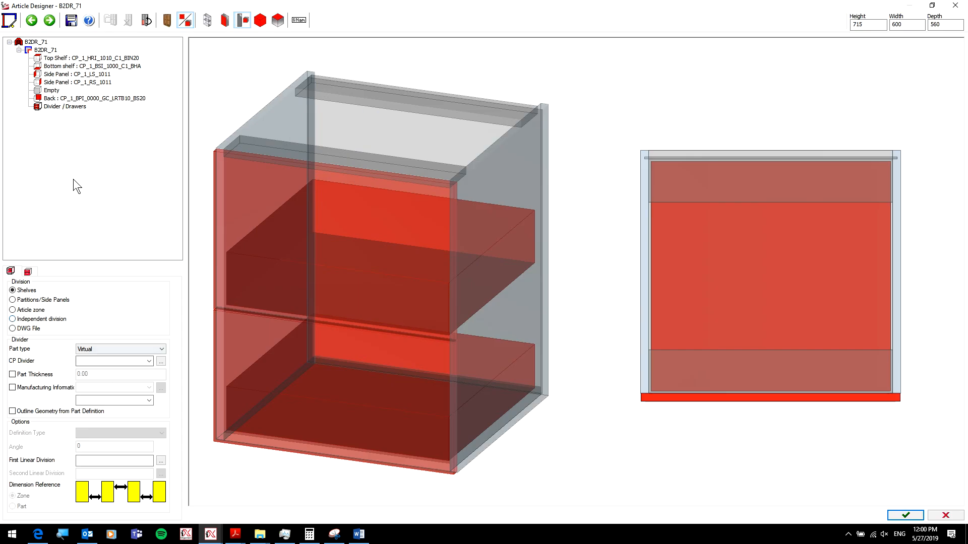
click(36, 42)
click(28, 341)
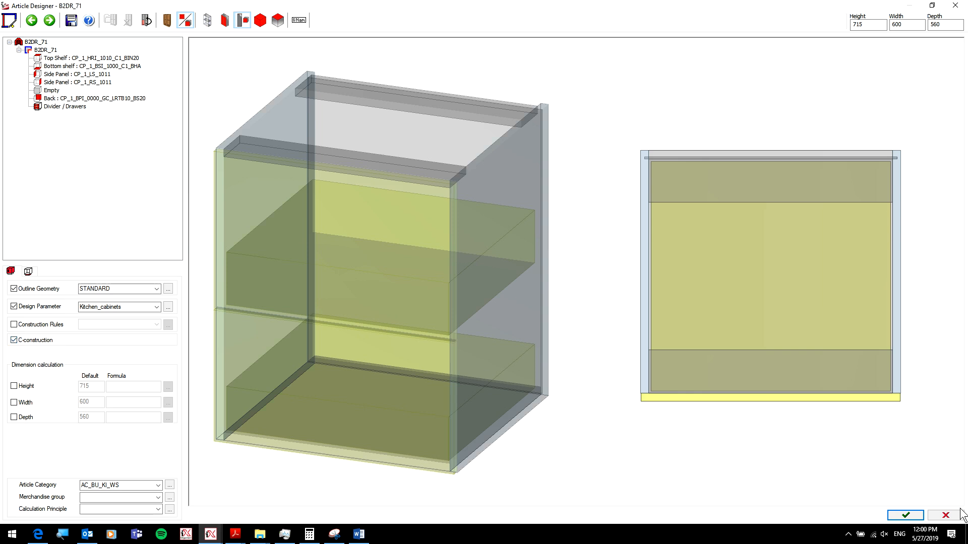
click(906, 515)
- Open the sink cabinet B2DS_71 for modification, check its article-level C-construction setting, and leave without saving changes
right_click(453, 257)
click(487, 288)
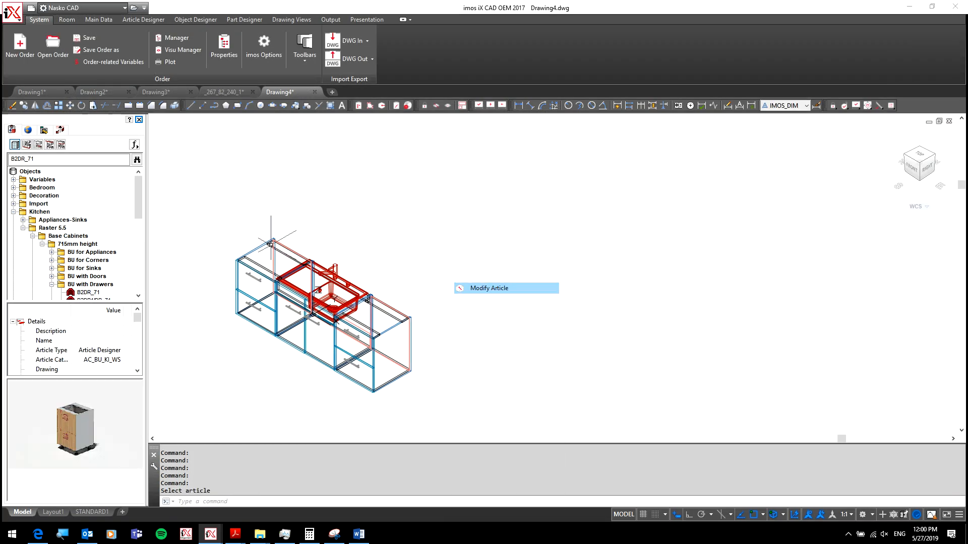
click(323, 316)
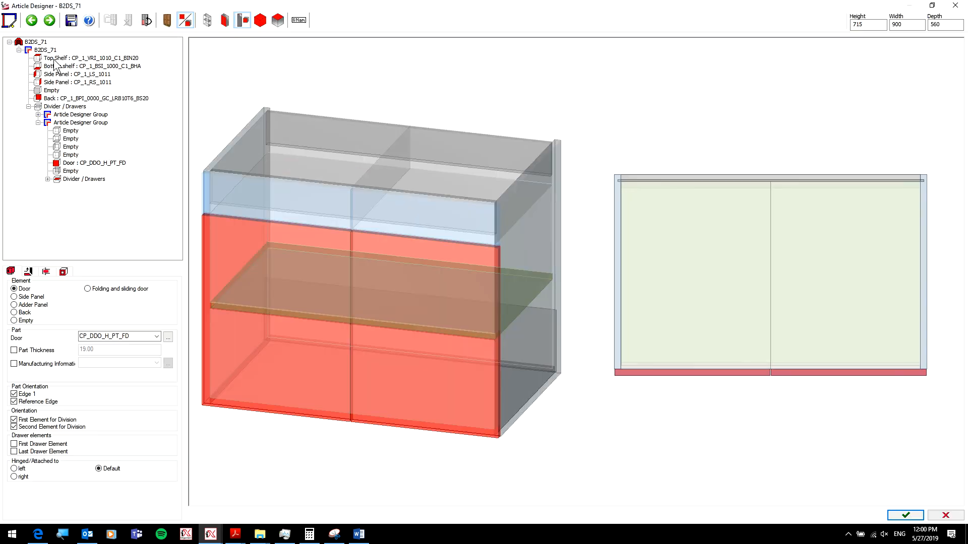
click(43, 41)
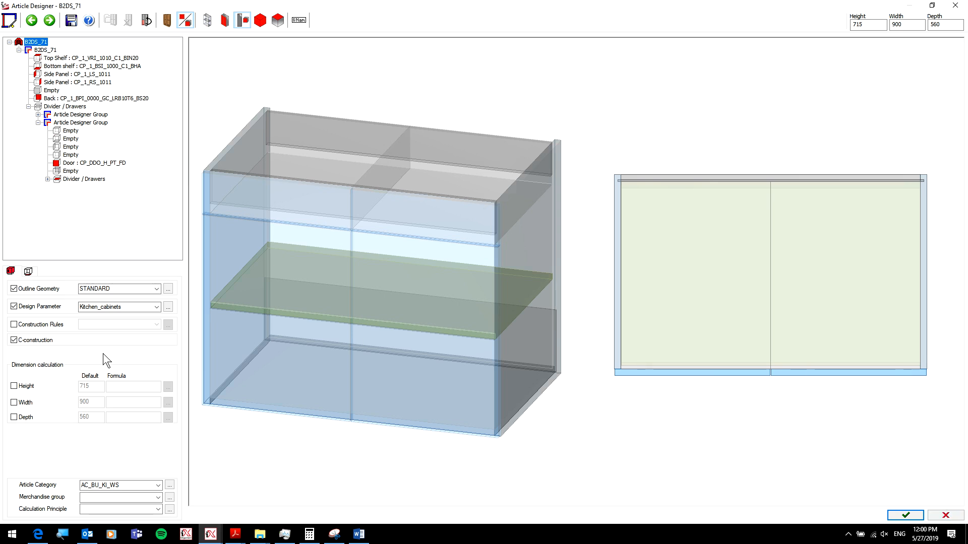
click(946, 515)
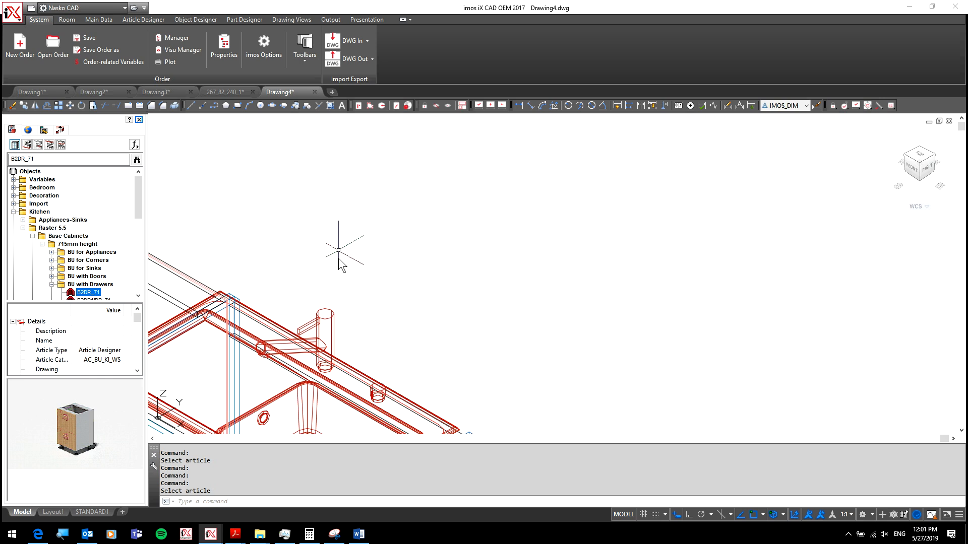
- Open the sink article Sink_1B_R_steel_P for modification and check its C-construction setting
middle_drag(380, 253, 482, 196)
right_click(481, 199)
click(518, 231)
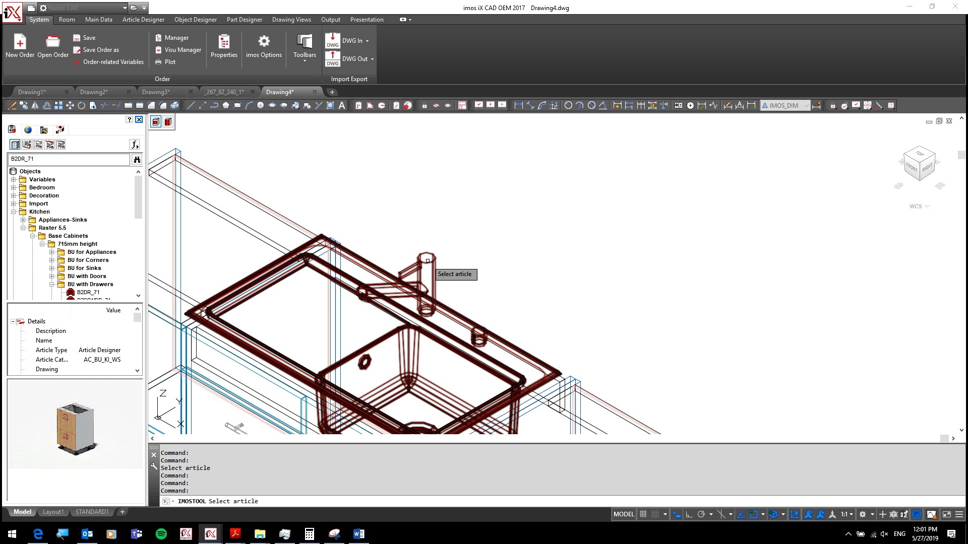
click(427, 261)
right_click(376, 202)
click(403, 236)
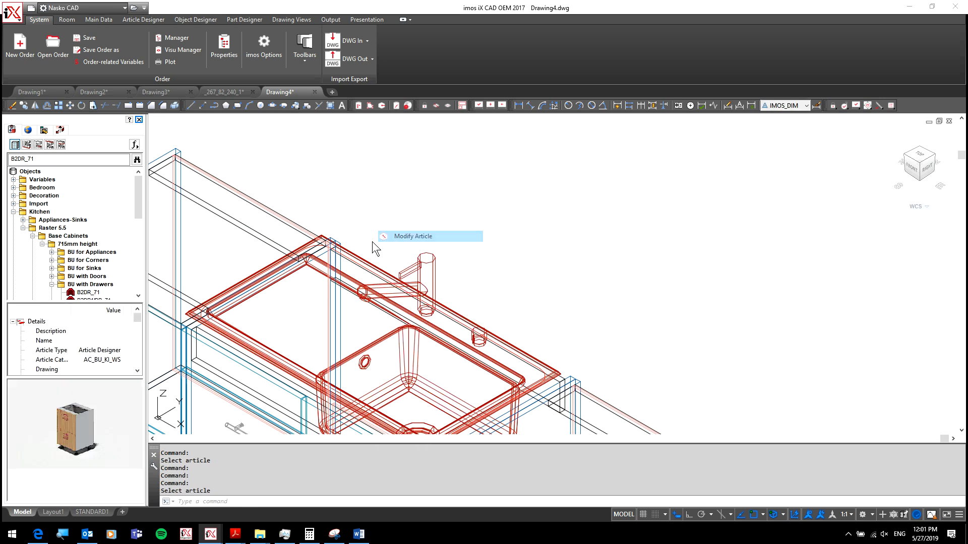
click(319, 259)
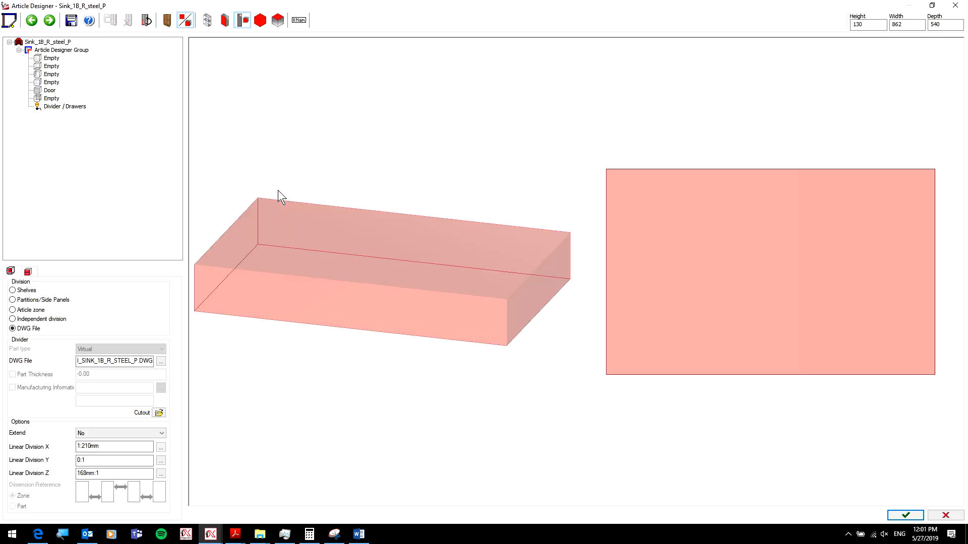
click(50, 47)
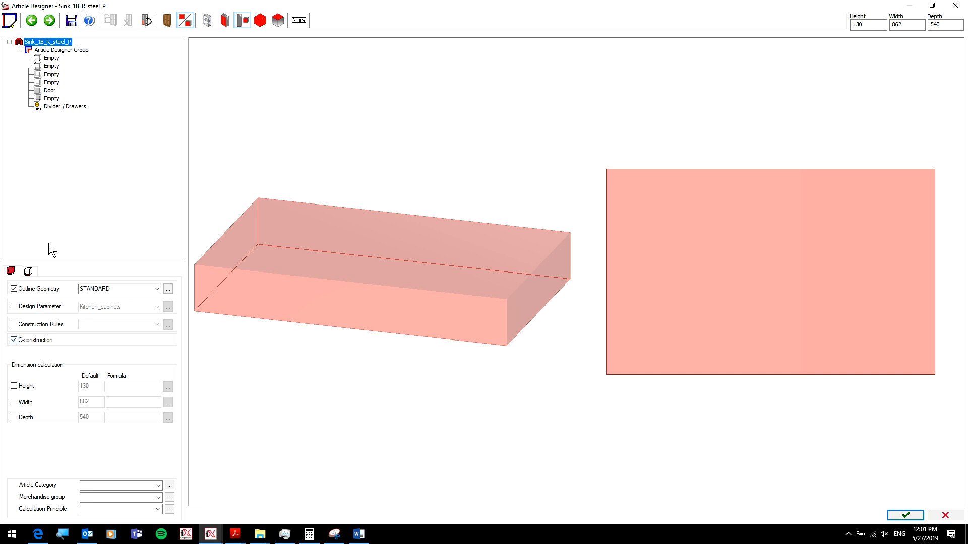
- Examine the cutout settings of the sink's DWG file division, and leave the article without saving changes
click(50, 106)
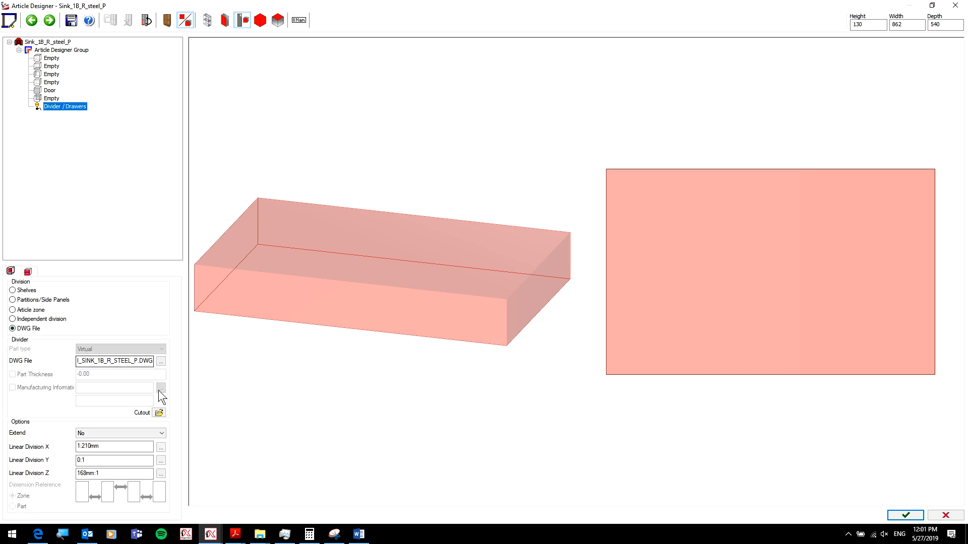
click(159, 413)
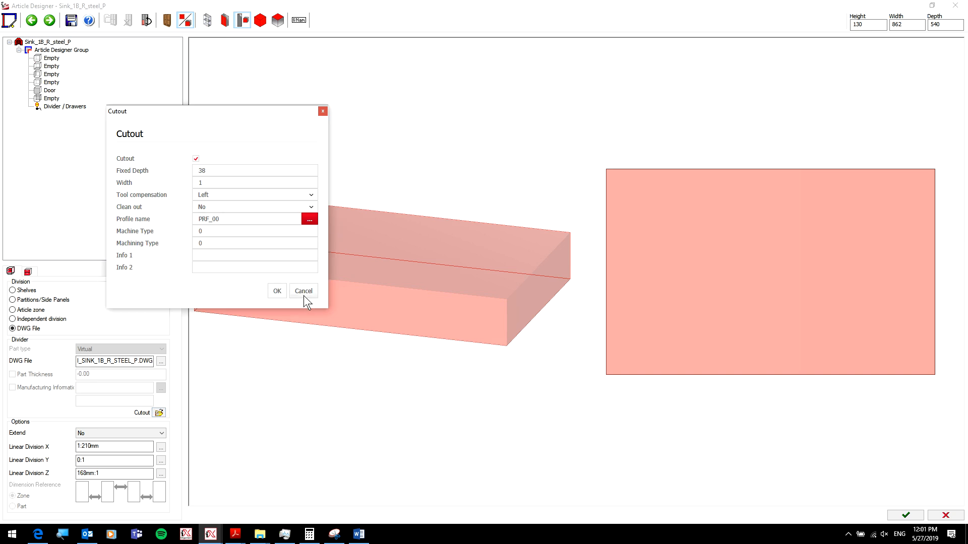
click(303, 289)
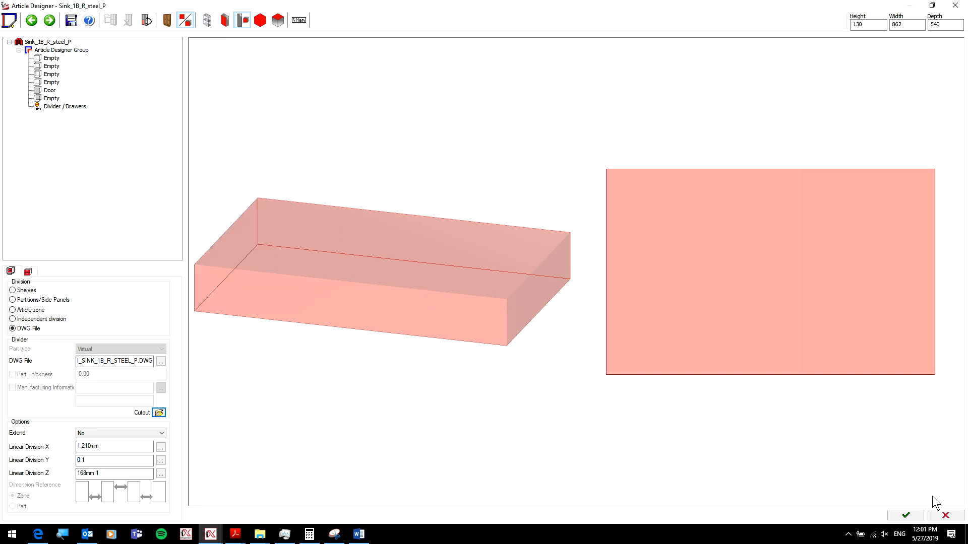
click(945, 515)
- Insert a STANDARD work surface spanning the left drawer cabinet, the sink cabinet with its sink, and the right drawer cabinet
middle_drag(418, 303, 482, 264)
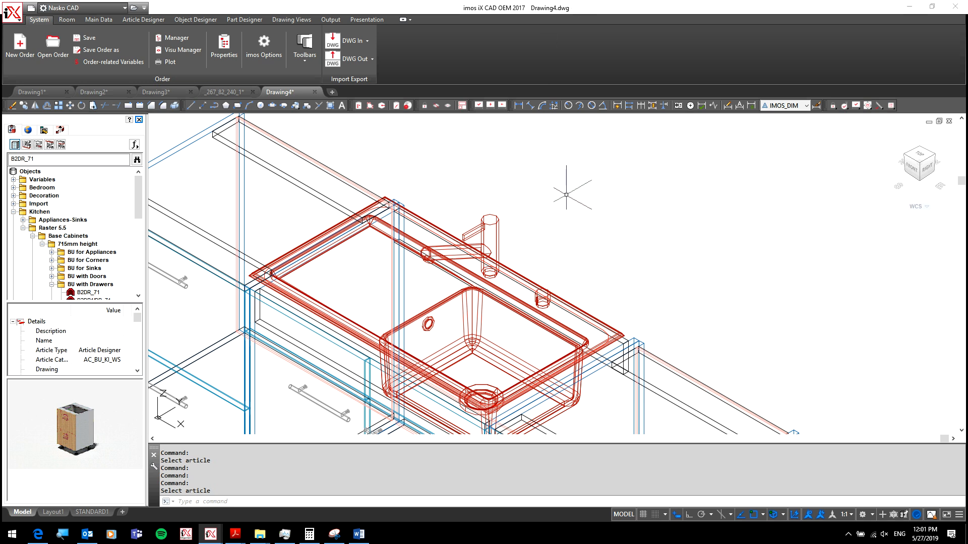
scroll(579, 184, down, 4)
middle_drag(575, 169, 579, 186)
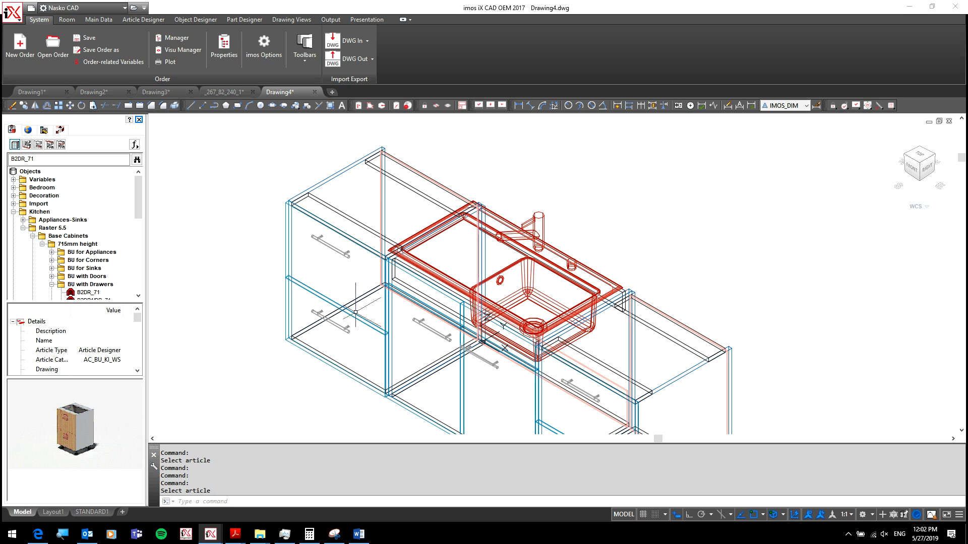
click(38, 145)
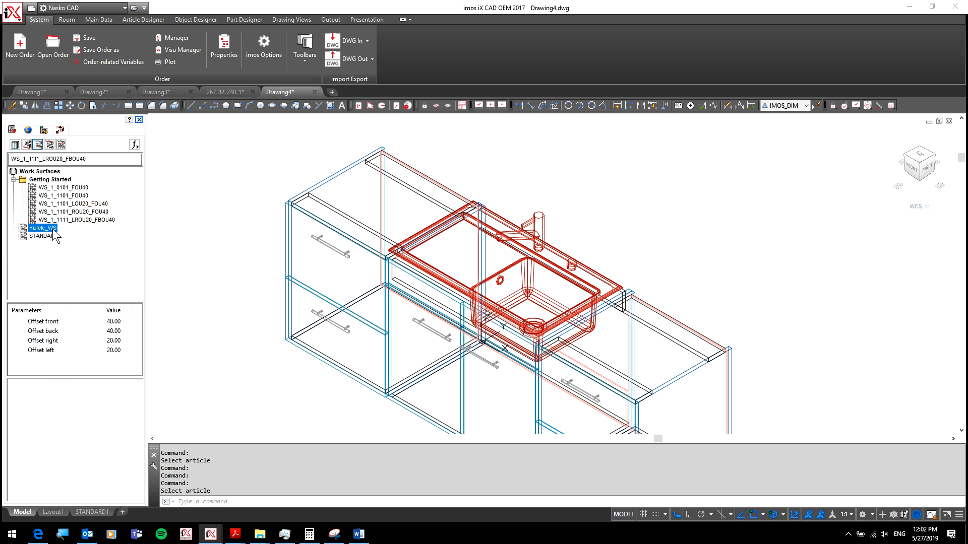
click(58, 188)
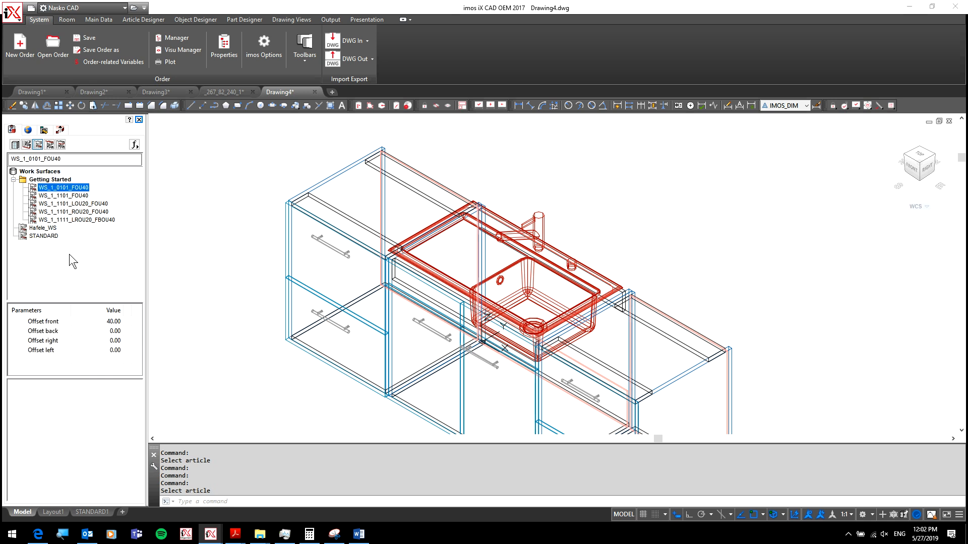
click(41, 236)
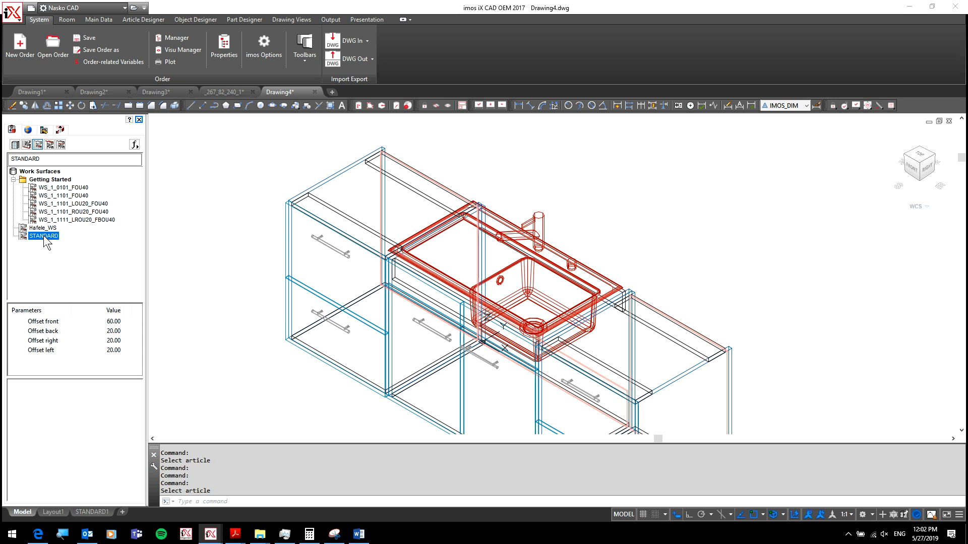
double_click(43, 236)
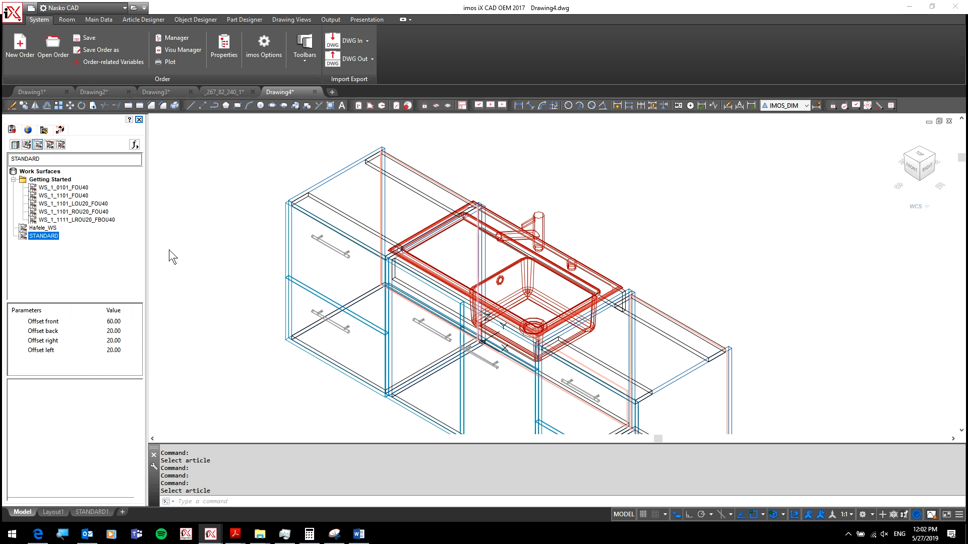
click(309, 190)
click(491, 325)
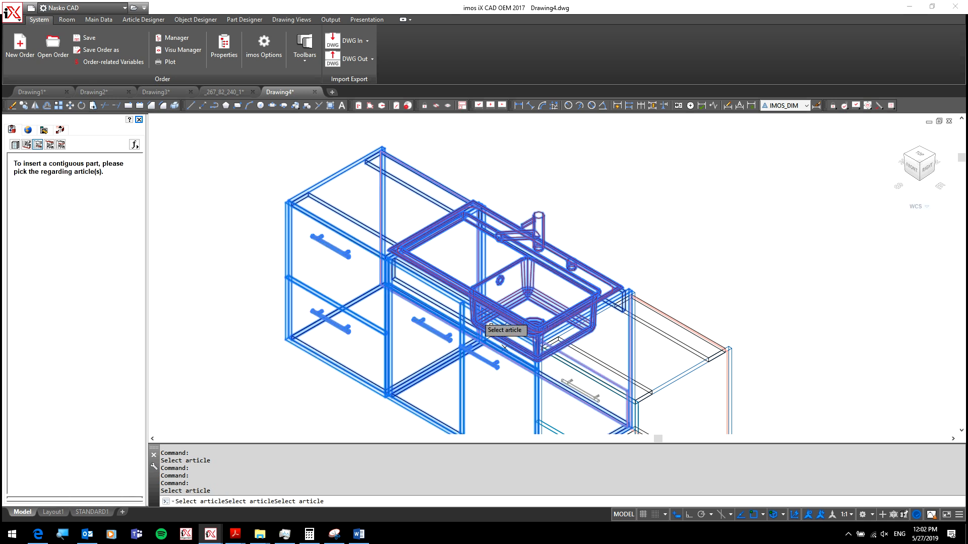
click(710, 343)
key(Return)
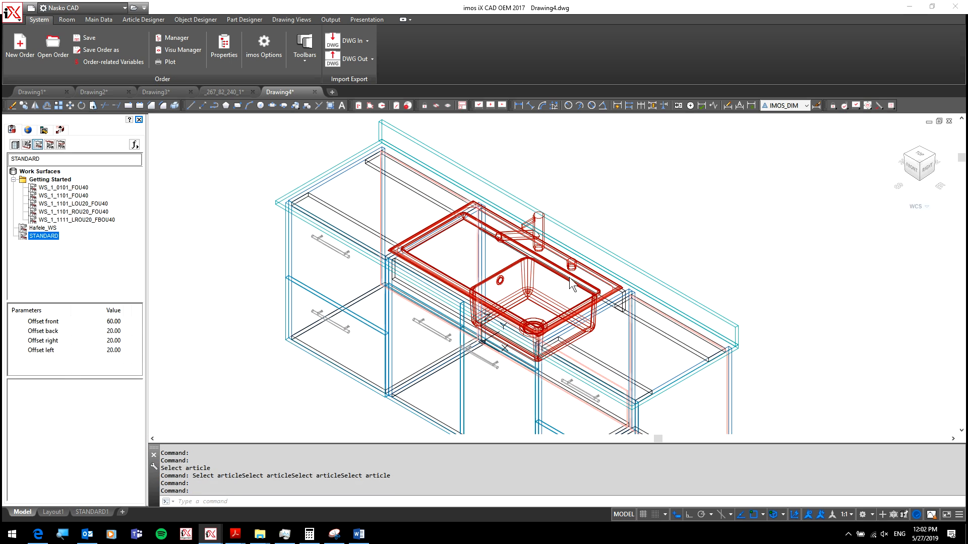
- Turn on the machining display of the work surface and inspect its cutout around the sink
click(910, 173)
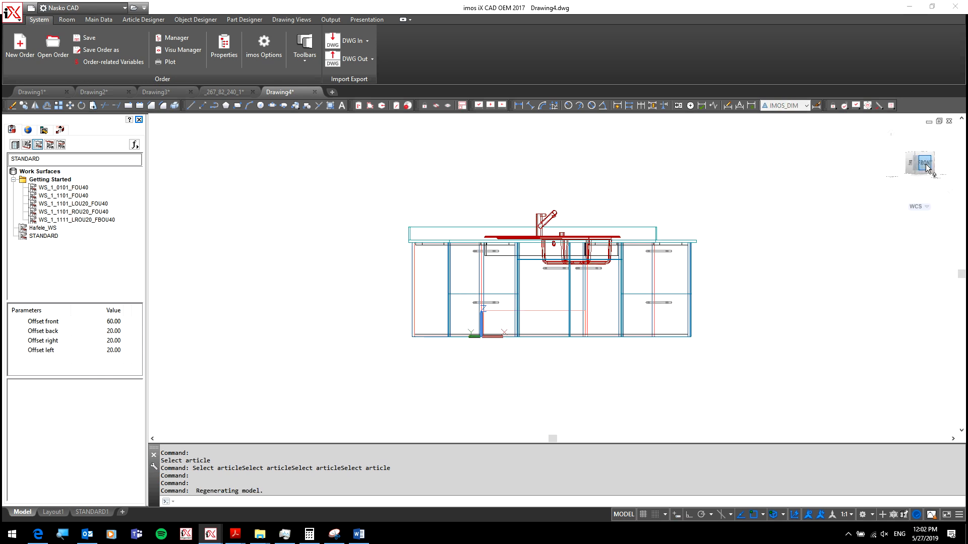
scroll(471, 213, up, 9)
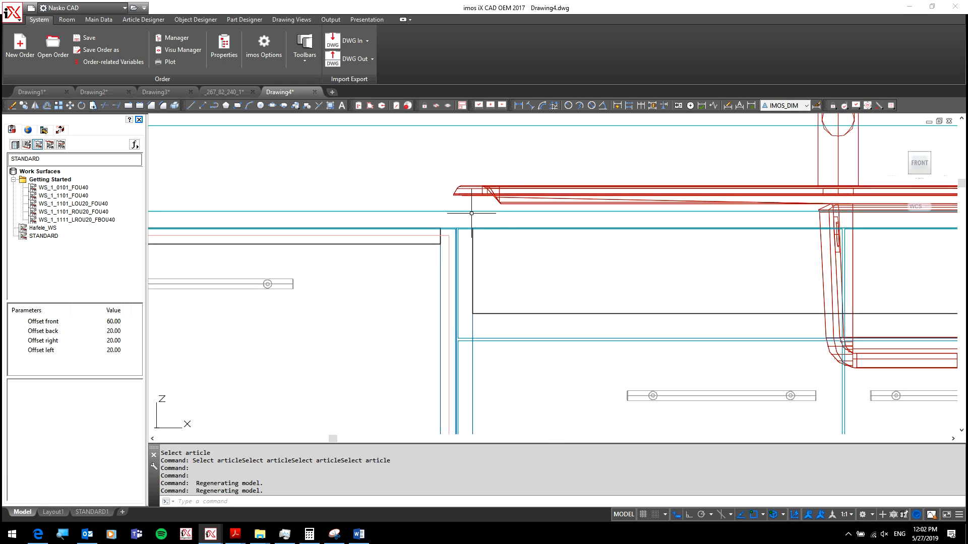
shift+middle_drag(464, 220, 438, 274)
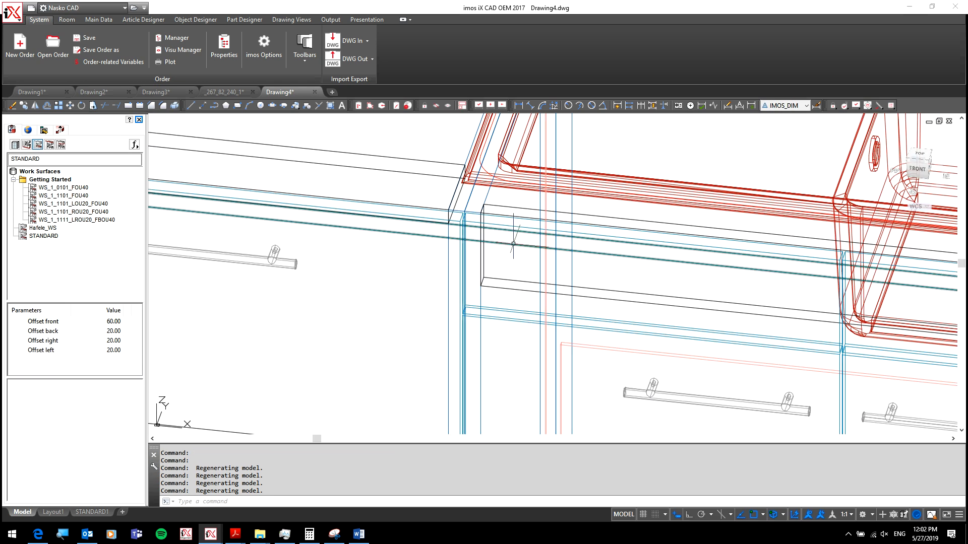
click(513, 244)
right_click(514, 243)
click(555, 380)
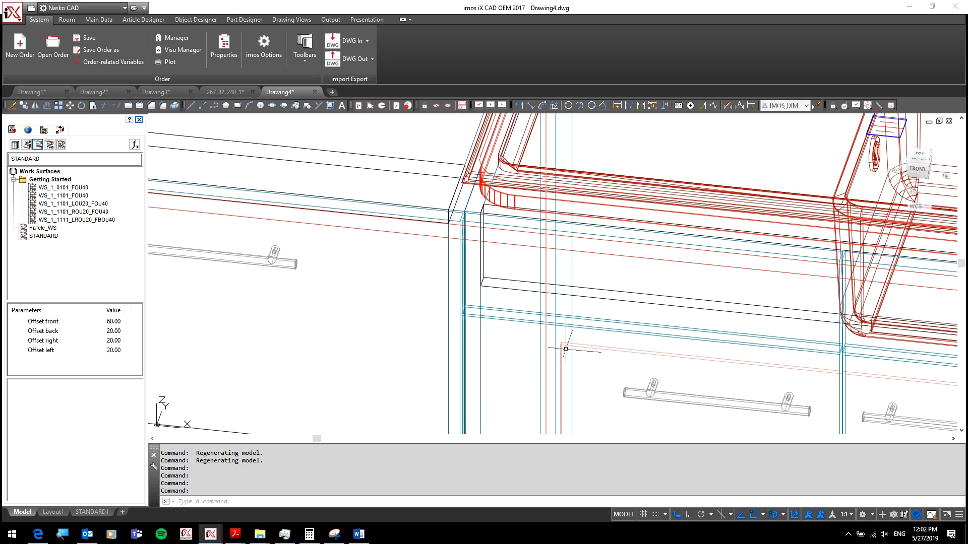
scroll(503, 221, down, 5)
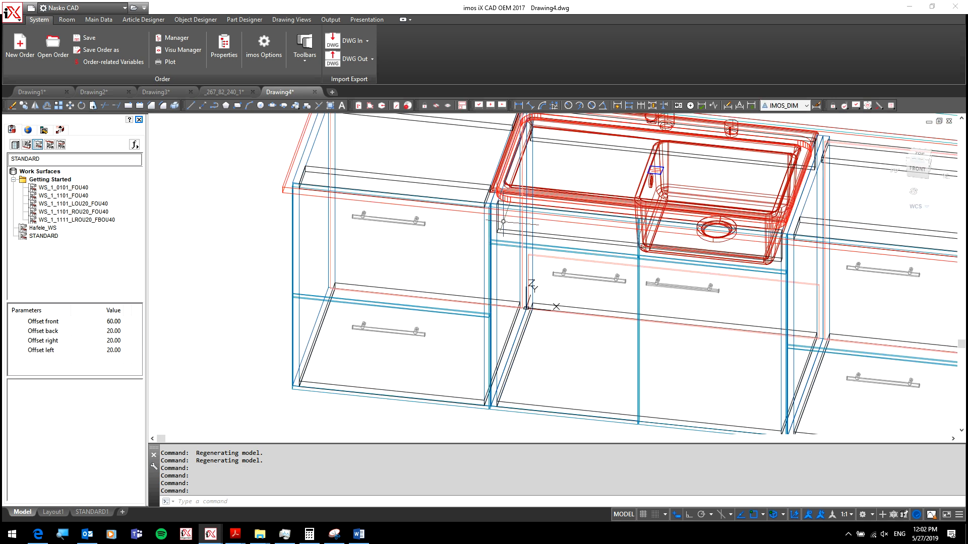
scroll(503, 220, up, 5)
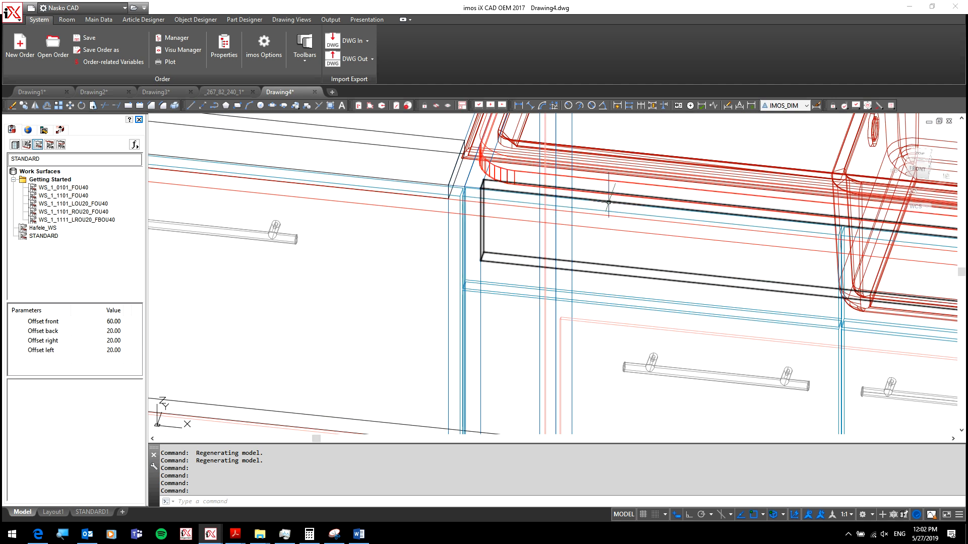
scroll(341, 261, down, 4)
scroll(411, 283, up, 2)
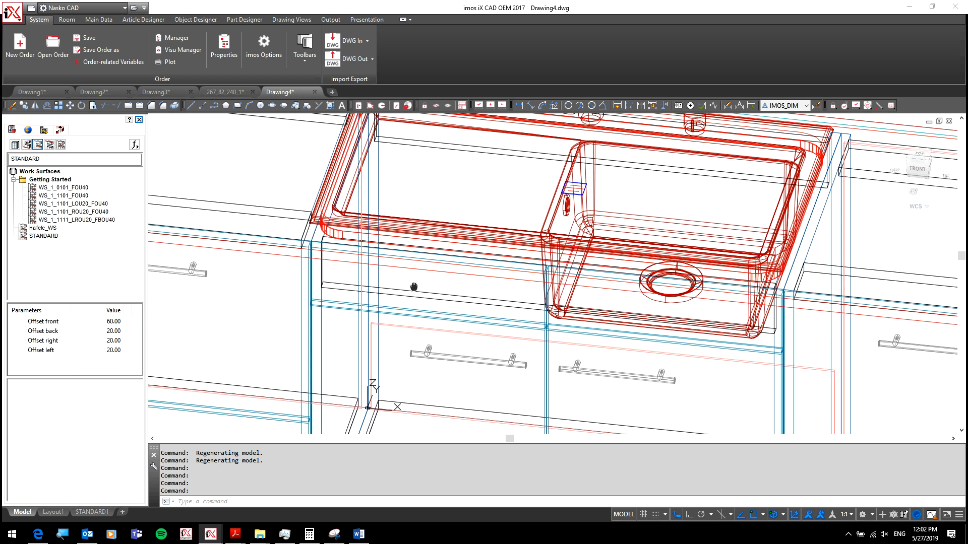
- Turn off the machining display of the work surface
click(338, 257)
right_click(338, 232)
click(373, 408)
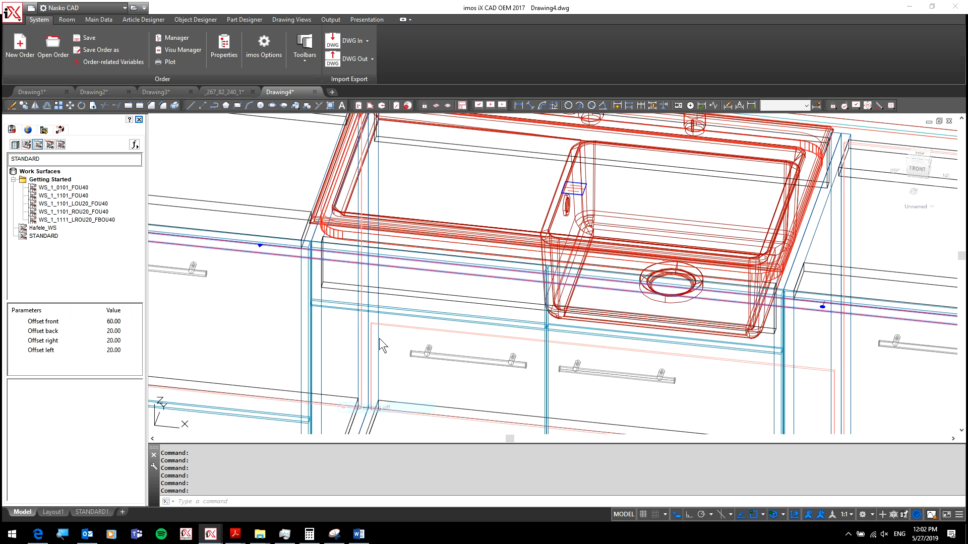
- Examine the work surface's overhang and back strip at the left drawer cabinet from the front and in perspective
scroll(379, 339, down, 5)
shift+middle_drag(383, 328, 510, 242)
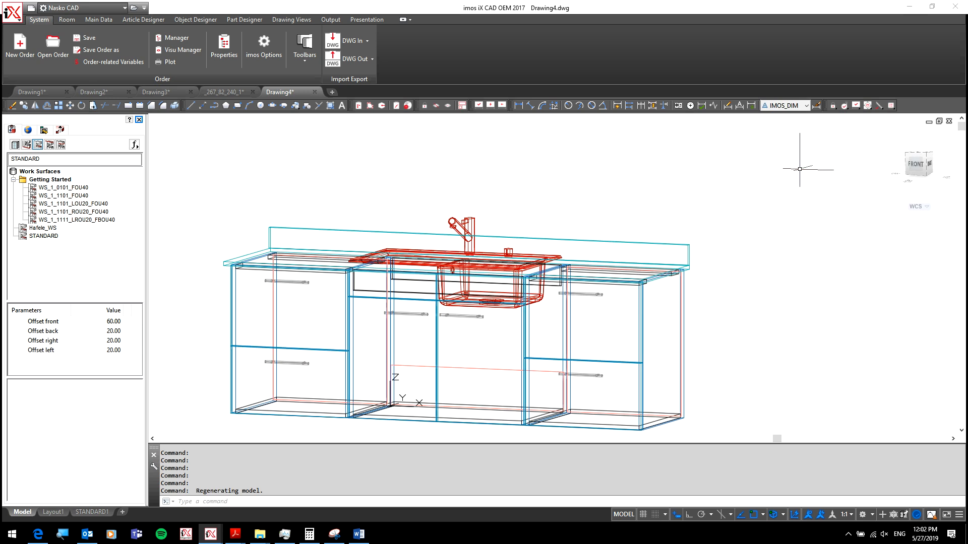
click(916, 164)
scroll(430, 242, up, 4)
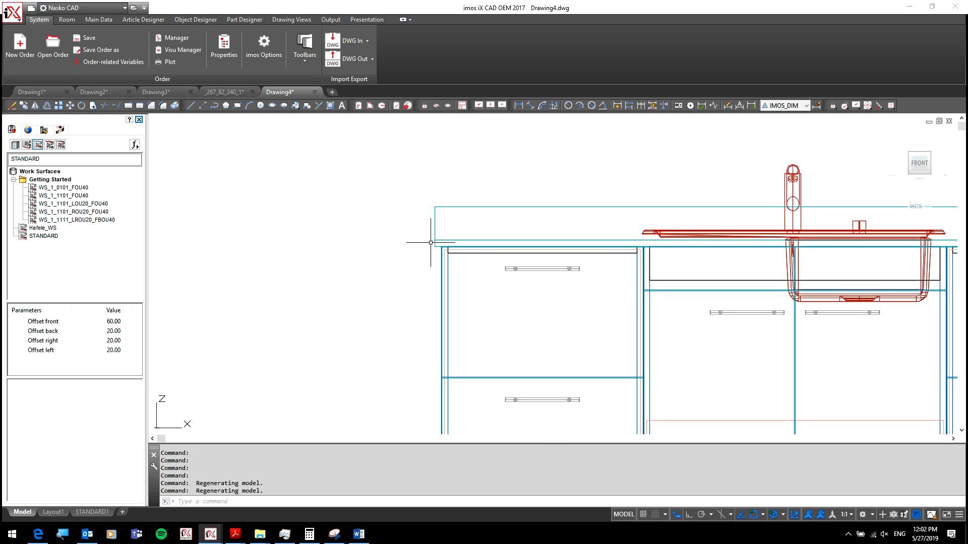
shift+middle_drag(430, 243, 248, 186)
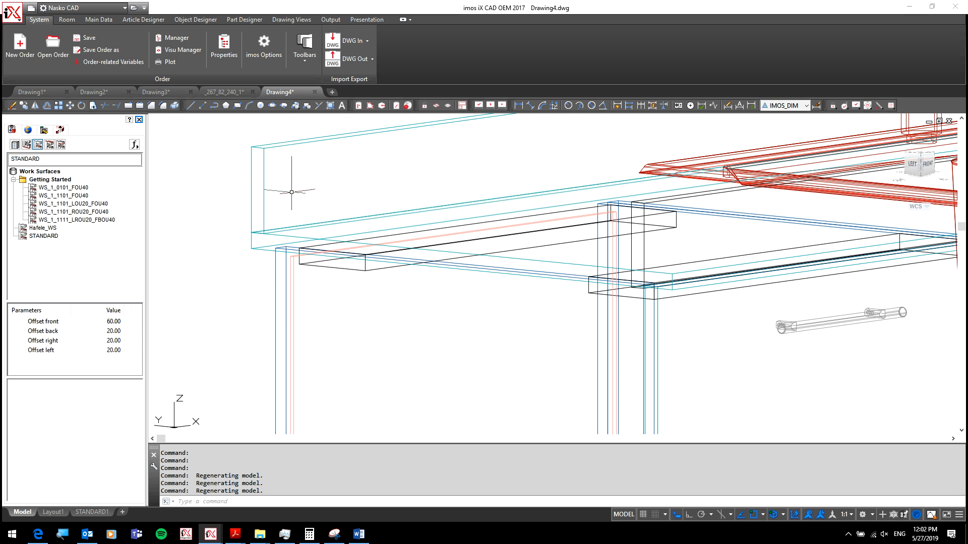
scroll(291, 193, down, 6)
shift+middle_drag(298, 207, 275, 234)
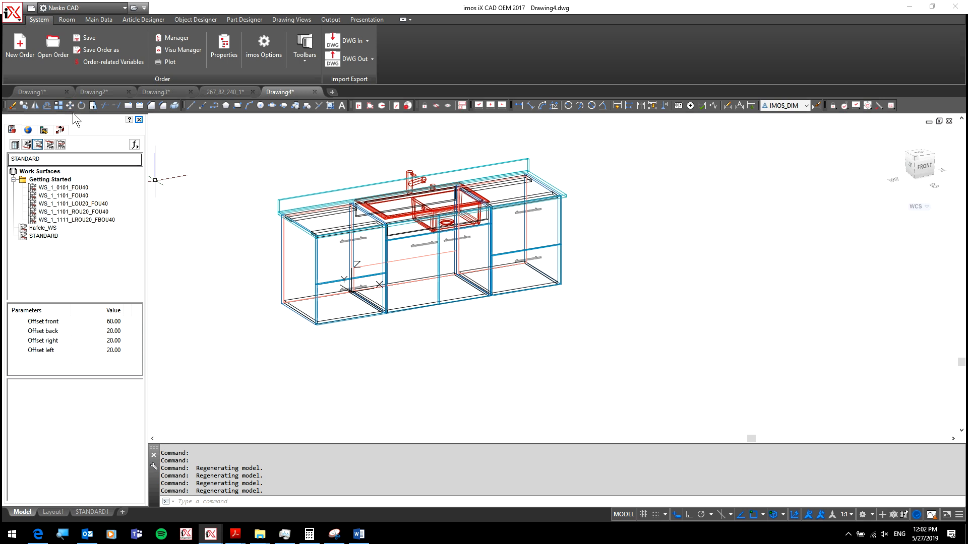
- Open the STANDARD work surface definition under the contiguous parts in Element Manager
click(96, 20)
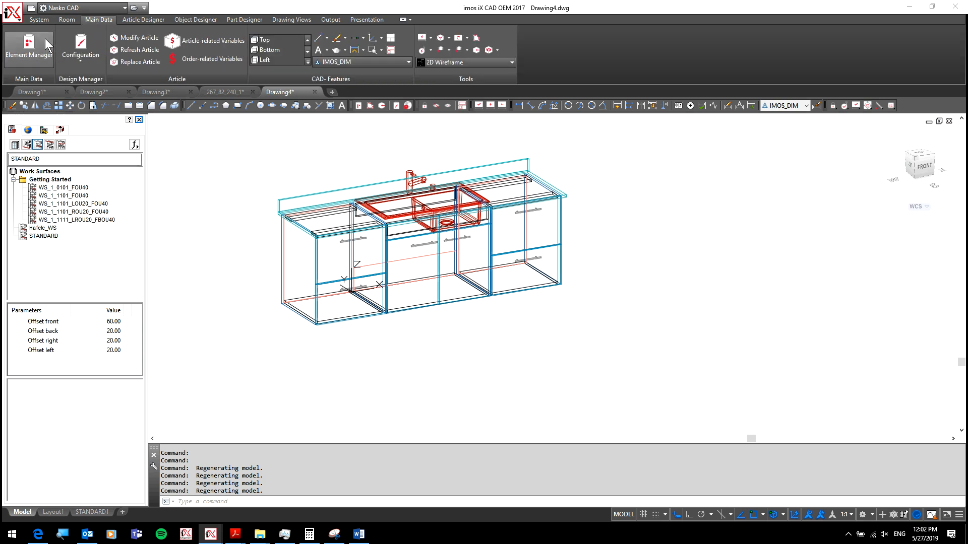
click(45, 38)
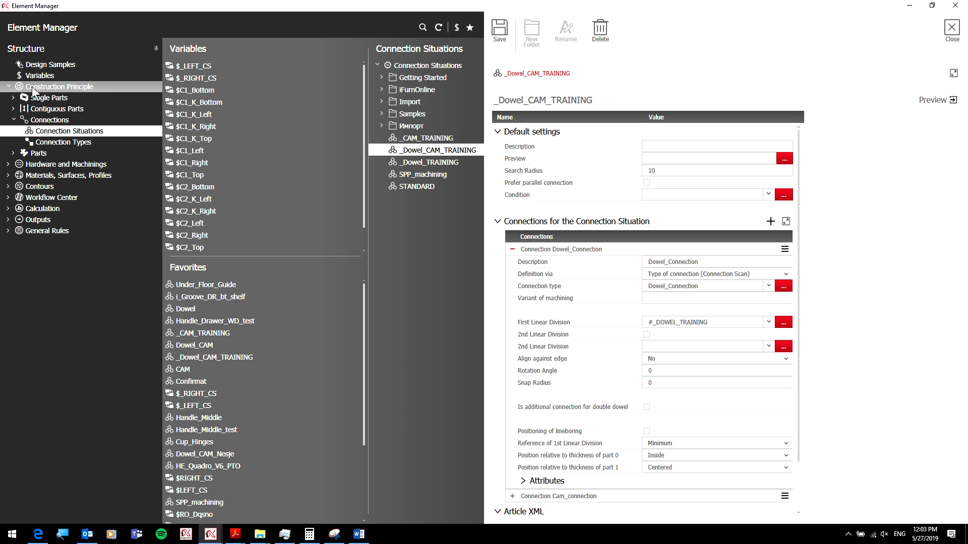
click(13, 110)
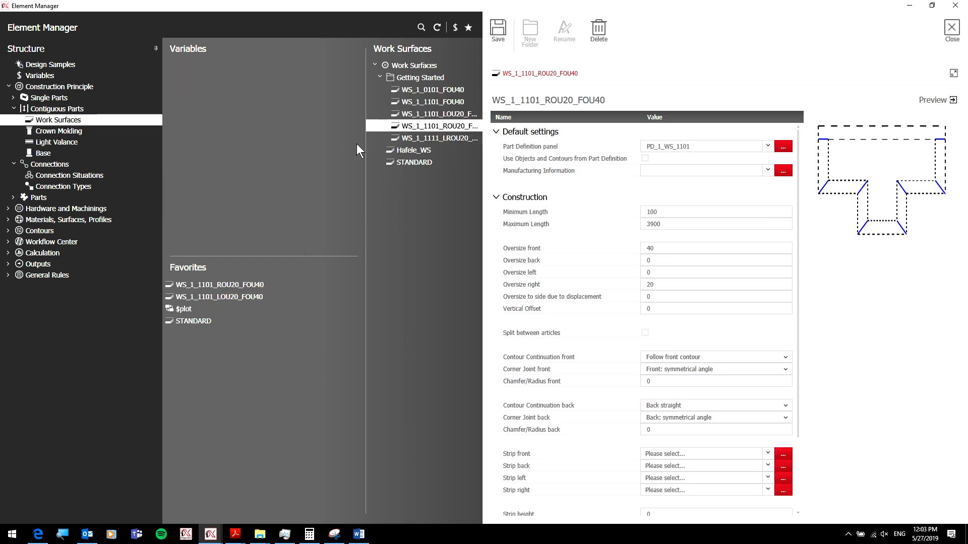
click(410, 163)
- Examine the STANDARD work surface's part definition and construction settings, and leave Element Manager without saving changes
mouse_move(686, 147)
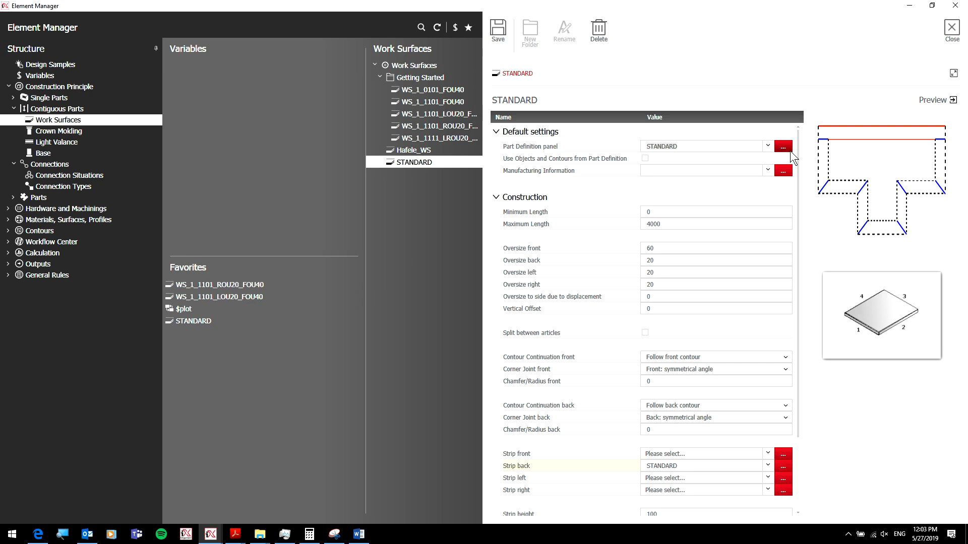
scroll(737, 209, down, 2)
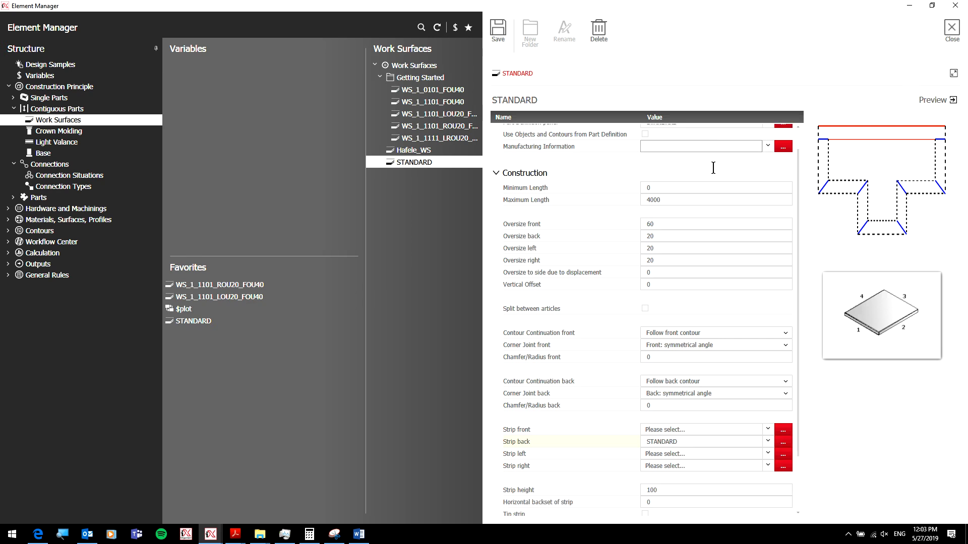
scroll(737, 209, down, 1)
scroll(738, 210, up, 3)
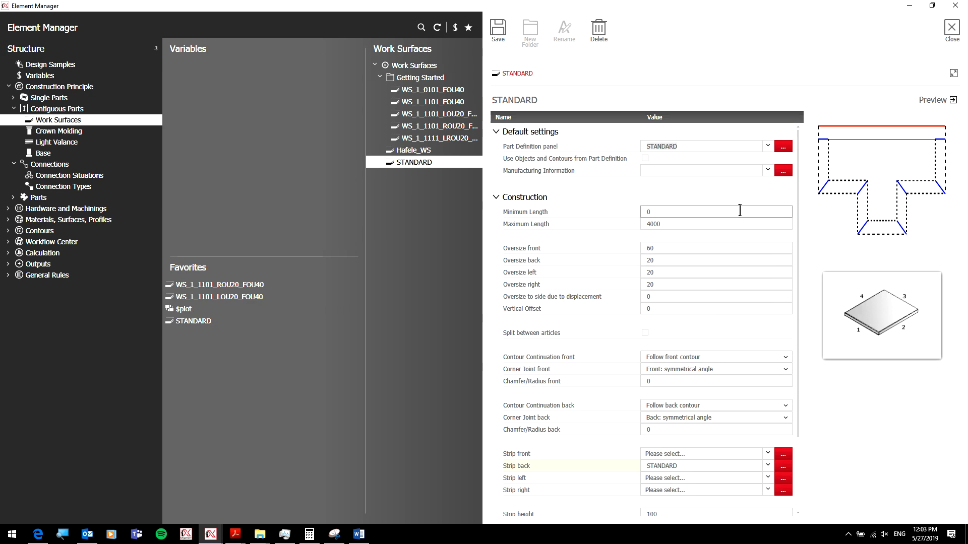
click(697, 146)
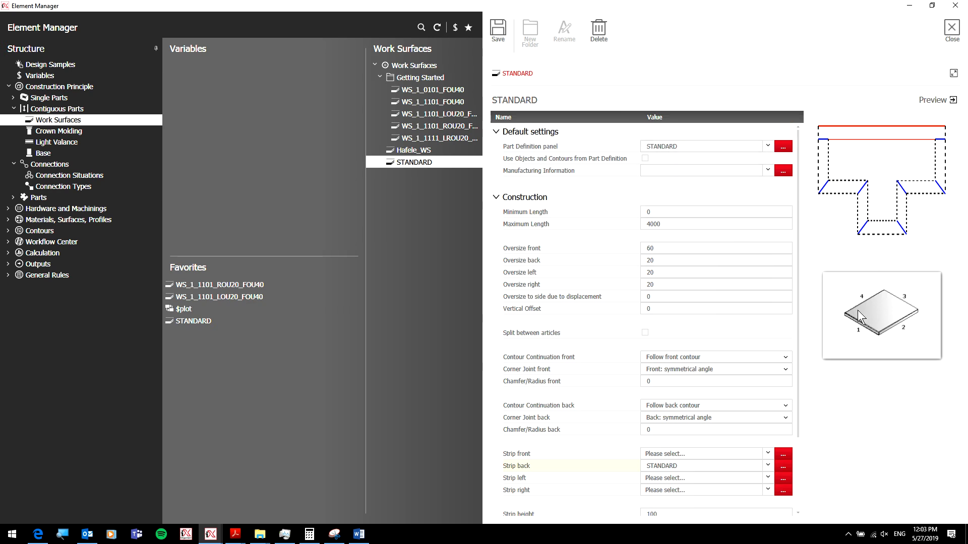
click(951, 29)
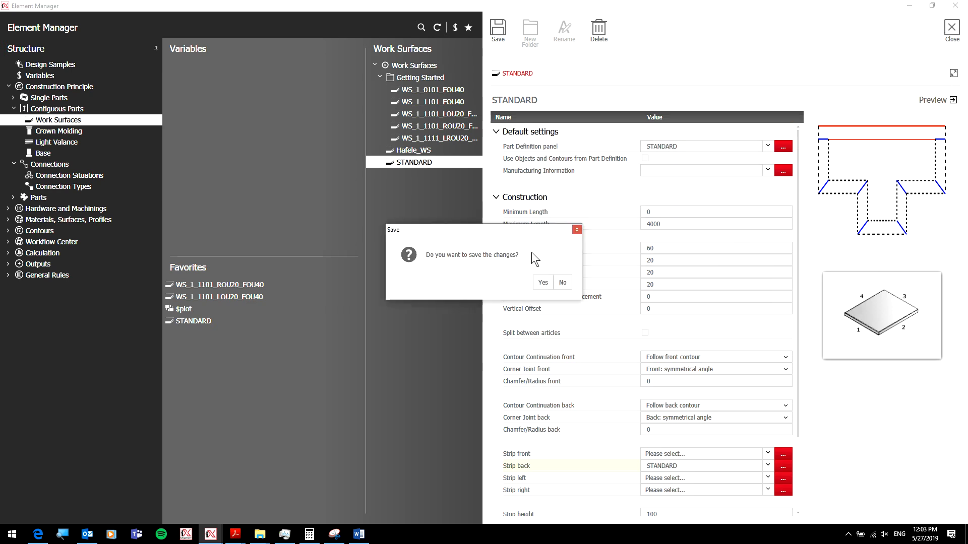
click(562, 282)
- Select the inserted work surface and examine its panel edges and overhangs at the left drawer cabinet and along the run
scroll(353, 226, up, 4)
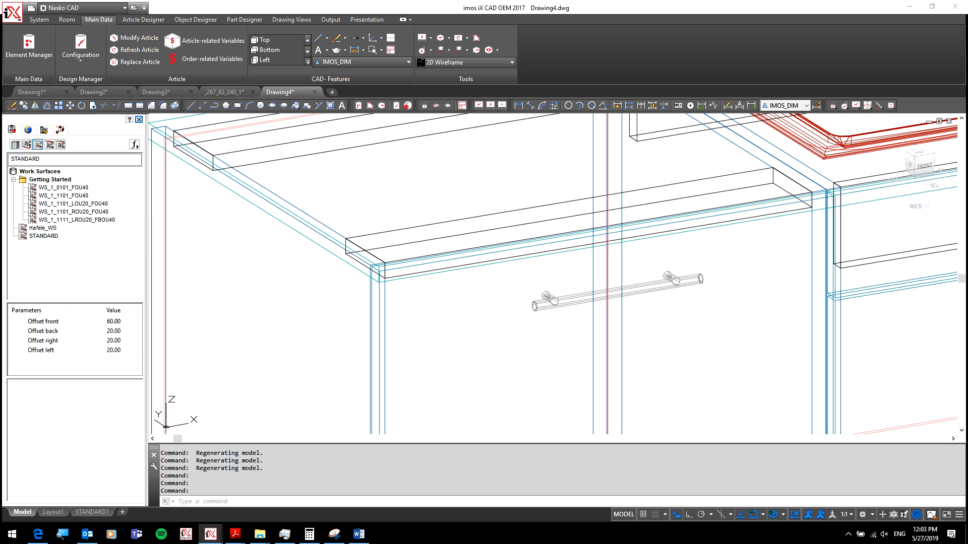
scroll(266, 217, down, 6)
mouse_move(267, 217)
shift+middle_down()
mouse_move(212, 216)
mouse_move(284, 228)
mouse_move(300, 249)
shift+middle_up()
scroll(299, 249, up, 5)
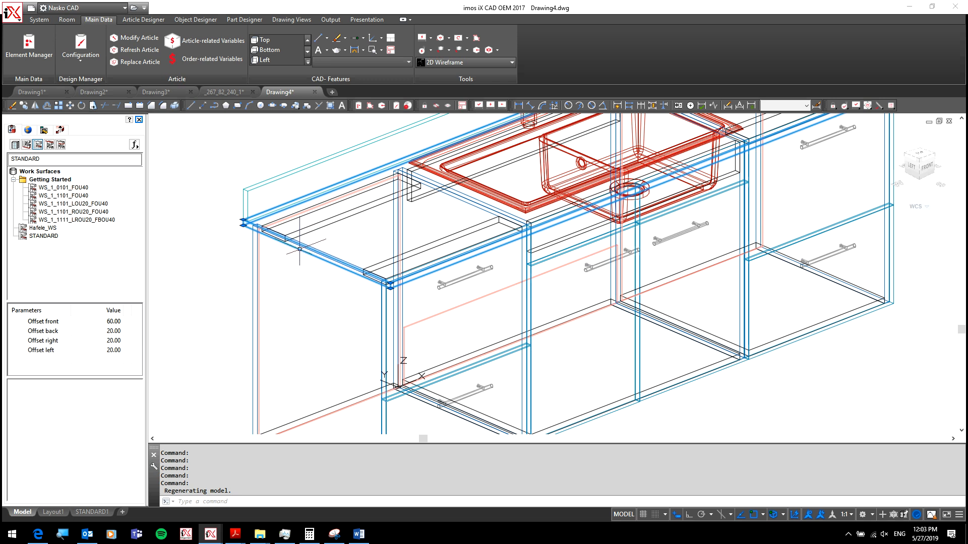
scroll(299, 249, up, 5)
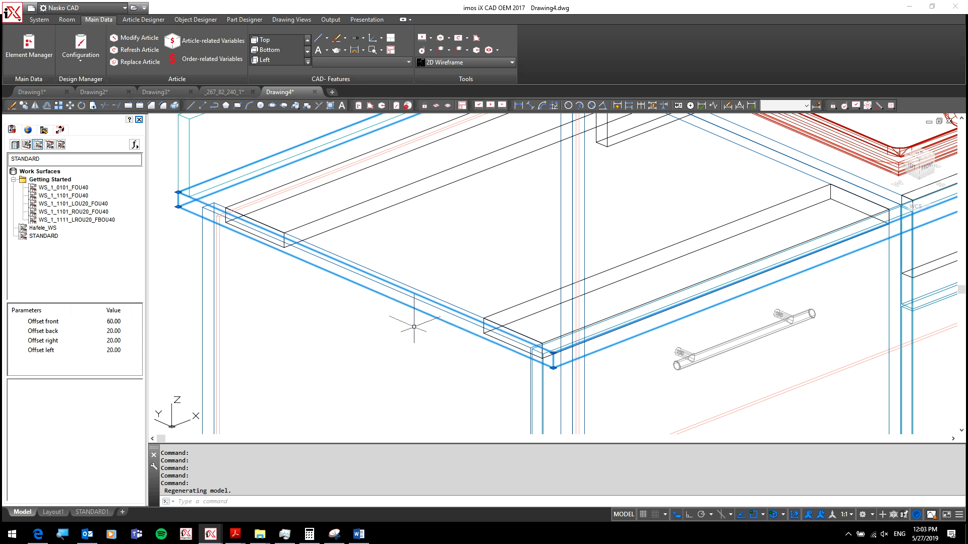
scroll(382, 278, down, 4)
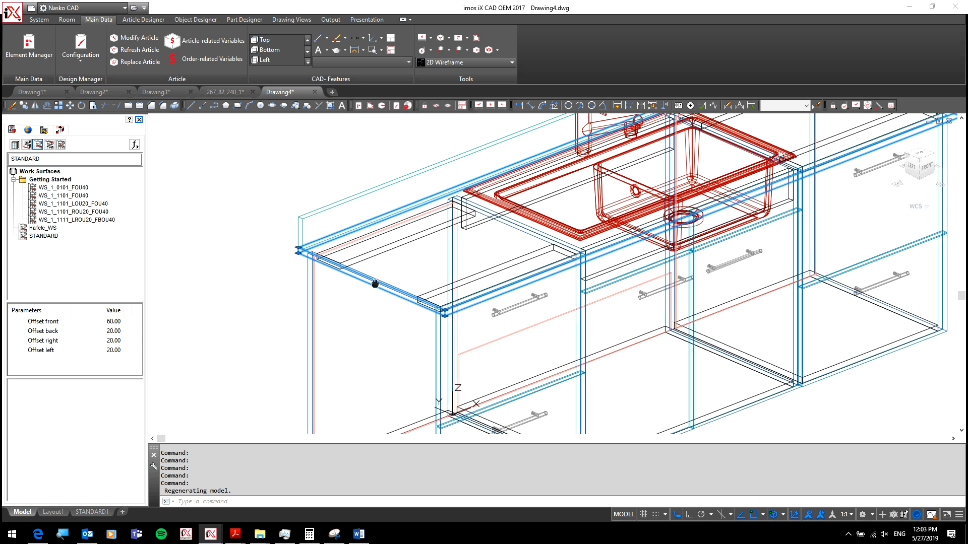
scroll(379, 291, up, 3)
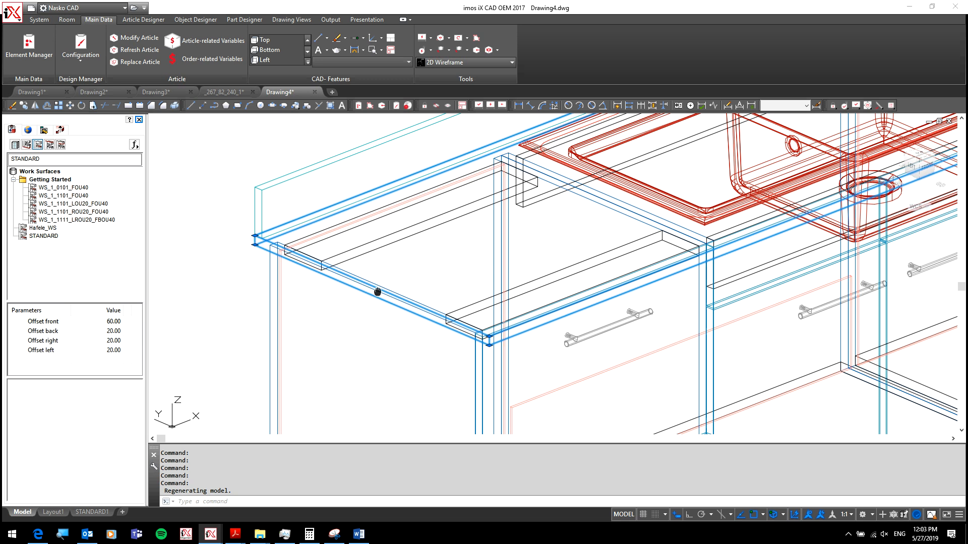
scroll(378, 297, up, 1)
scroll(399, 305, down, 5)
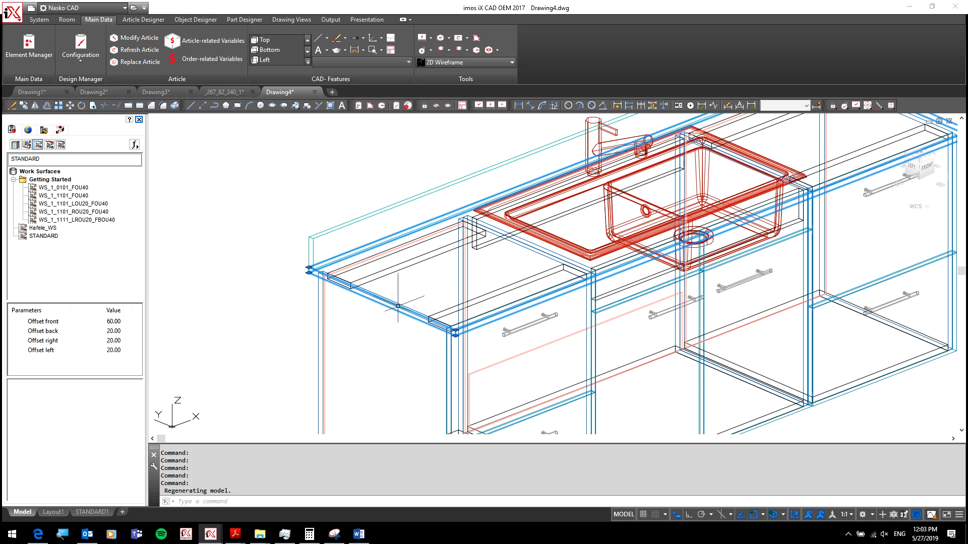
middle_drag(406, 308, 585, 297)
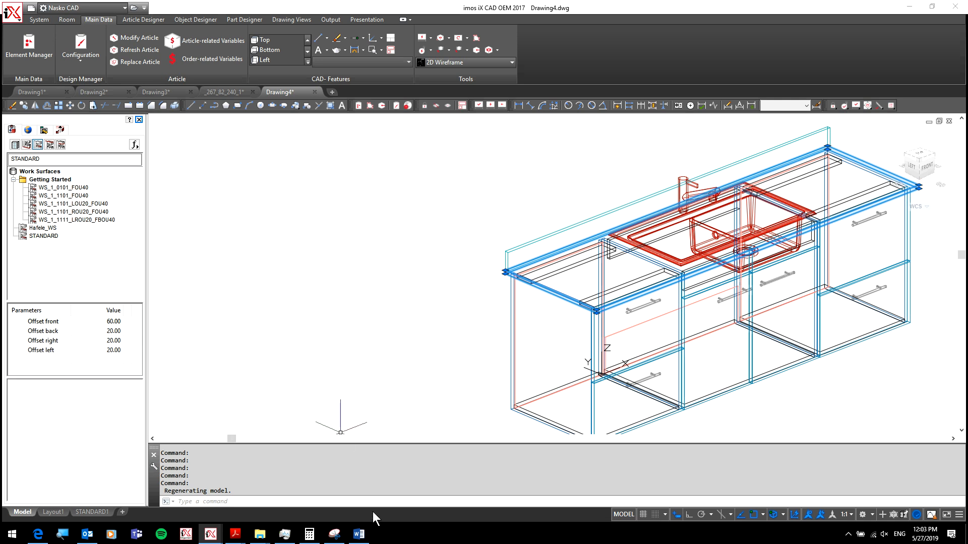
- Reopen the STANDARD work surface definition in Element Manager and check its minimum length, maximum length and front oversize
click(43, 52)
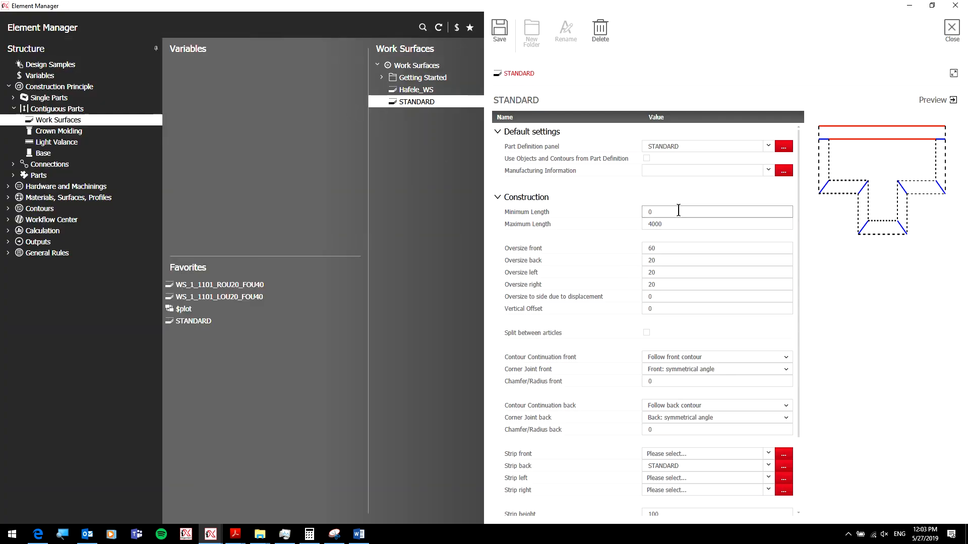
click(686, 211)
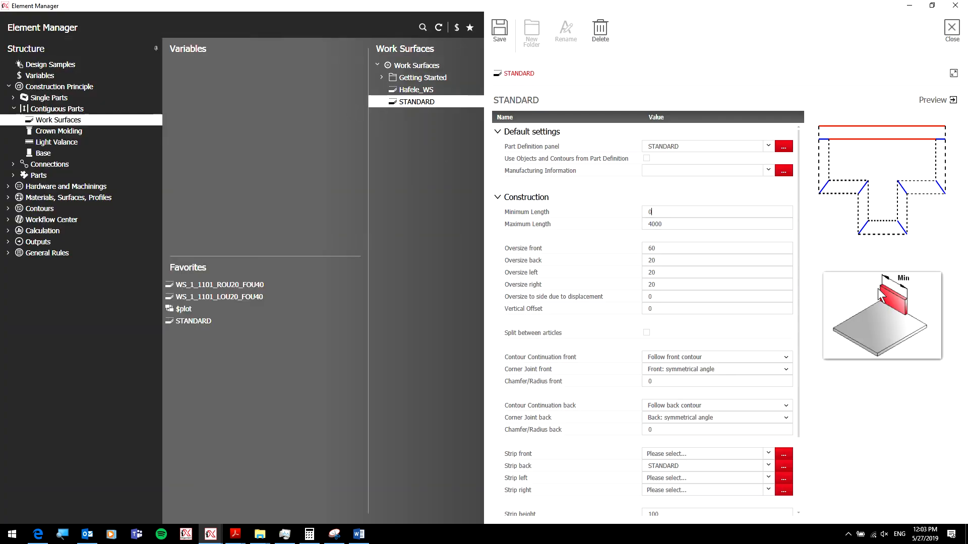
click(686, 223)
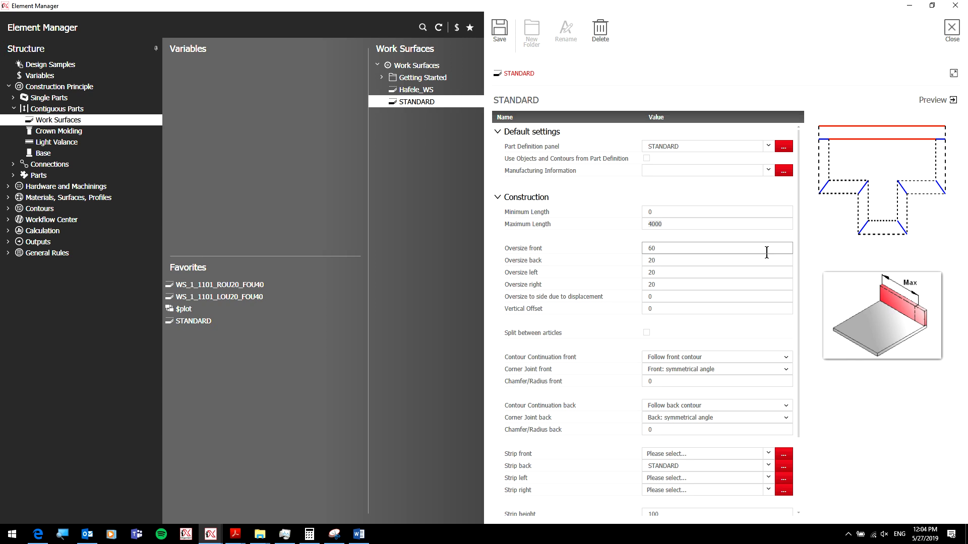
click(734, 226)
click(674, 248)
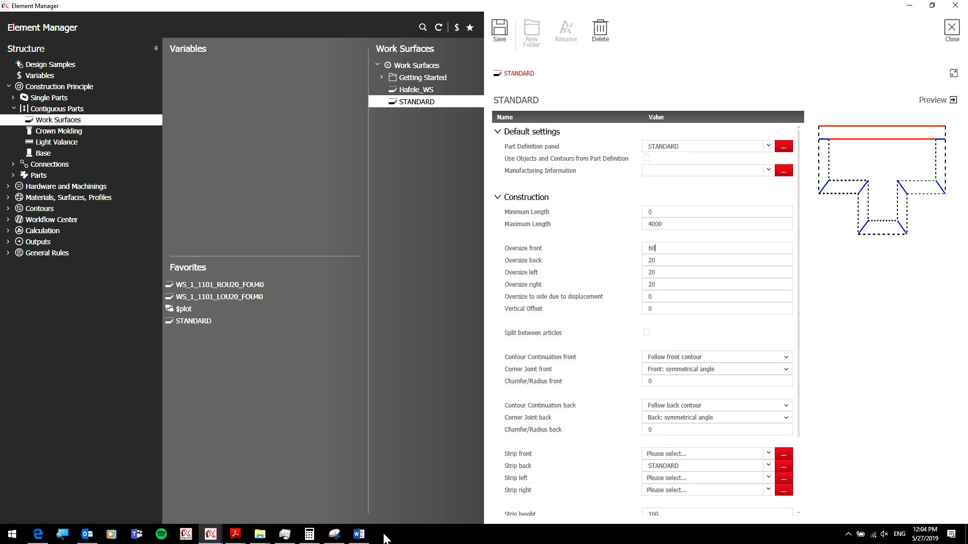
- Try to capture a screen snip of the STANDARD work surface definition with the Snipping Tool
click(334, 534)
click(8, 32)
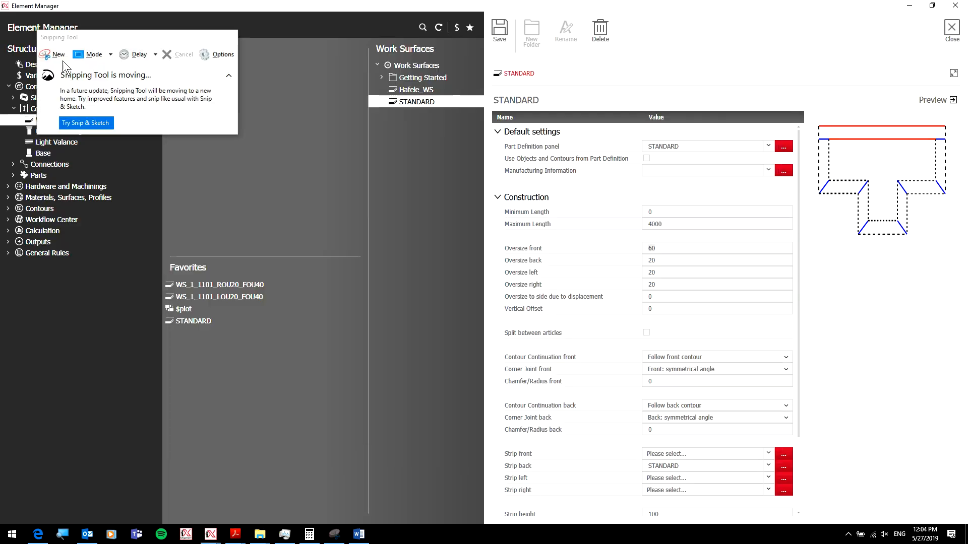
drag(331, 33, 958, 502)
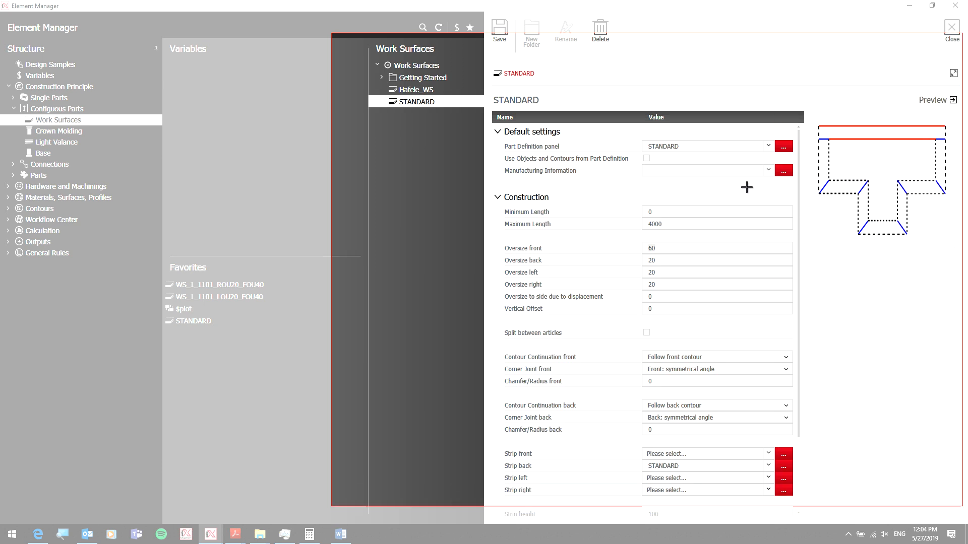
mouse_move(401, 151)
mouse_down()
mouse_move(104, 344)
mouse_move(87, 365)
mouse_up()
drag(294, 163, 146, 360)
drag(259, 50, 155, 243)
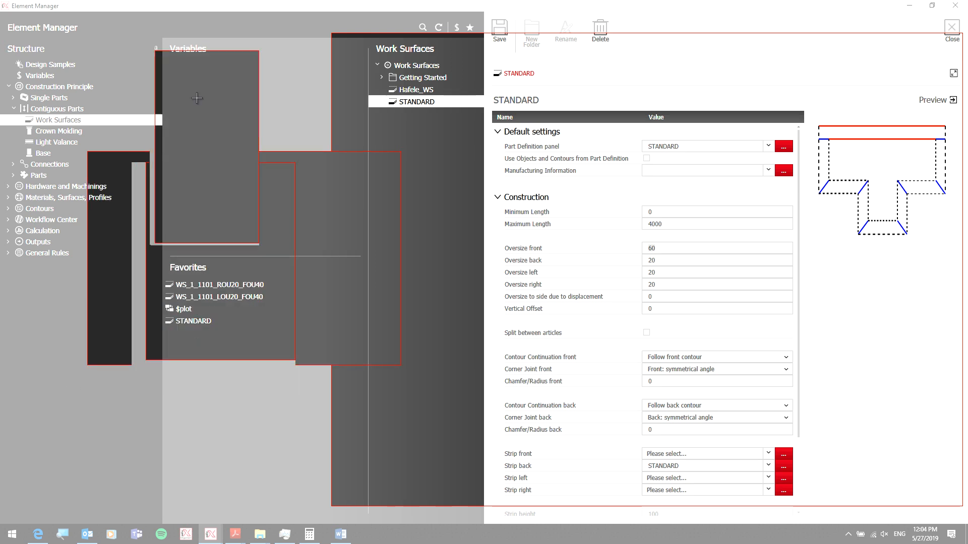
drag(200, 92, 24, 378)
mouse_move(340, 115)
mouse_down()
mouse_move(311, 160)
mouse_move(164, 524)
mouse_up()
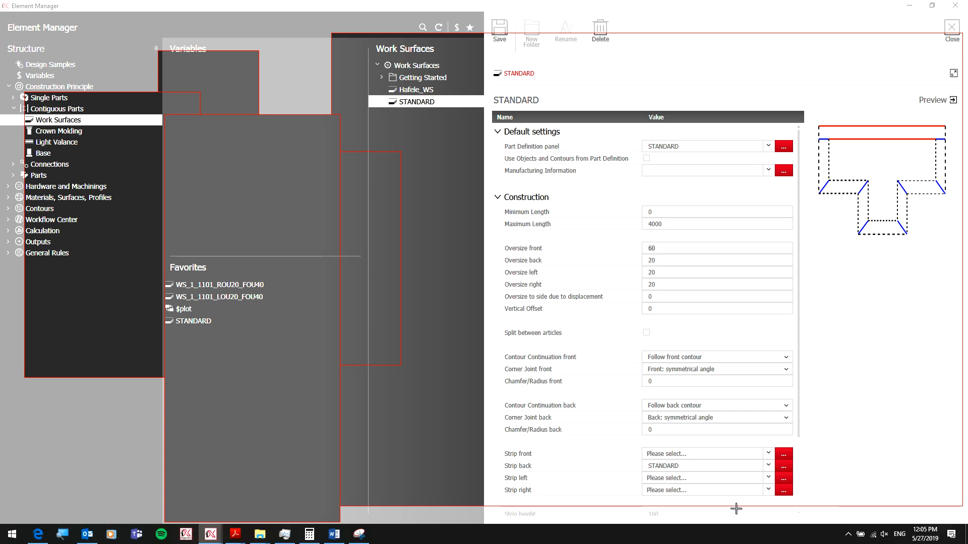
- Try to set the Windows display projection mode to Extend
click(950, 534)
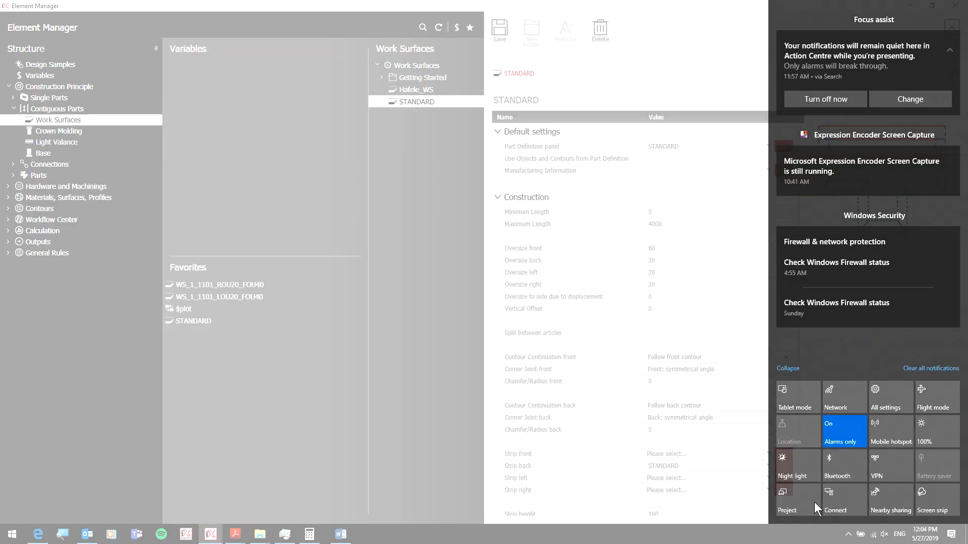
click(804, 501)
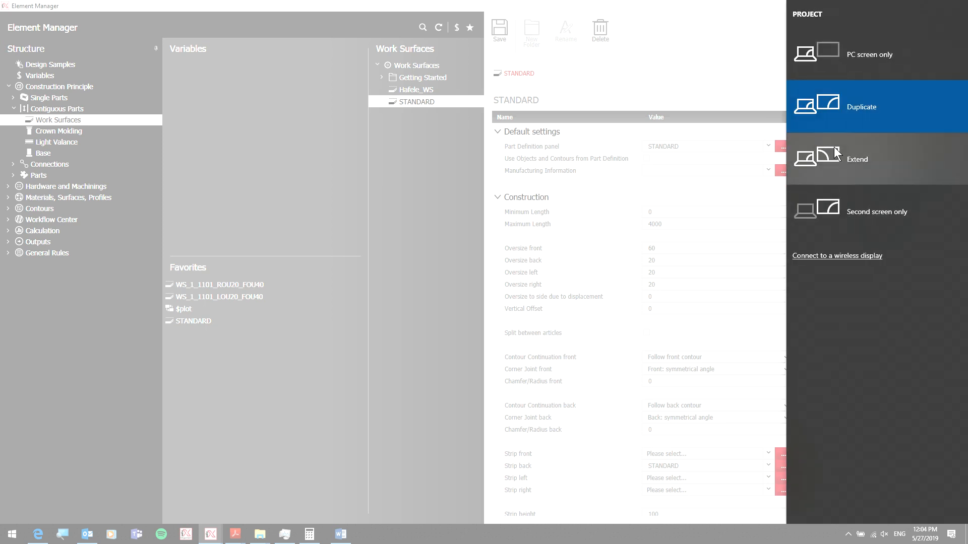
click(837, 150)
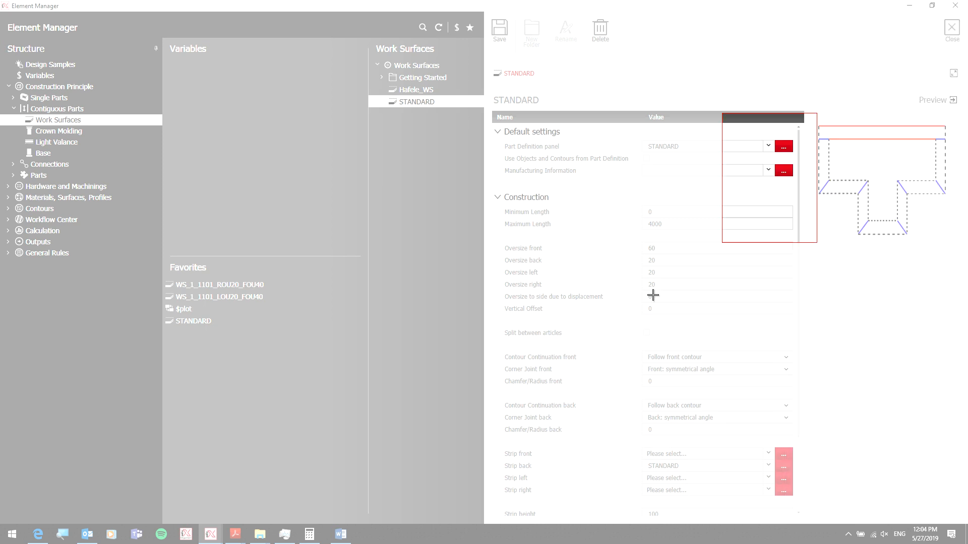
key(super)
click(952, 534)
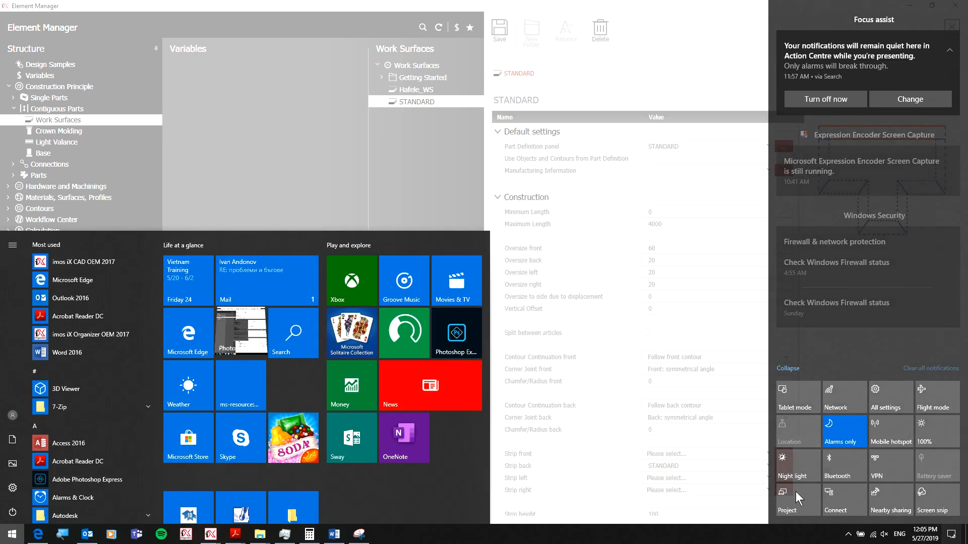
click(803, 495)
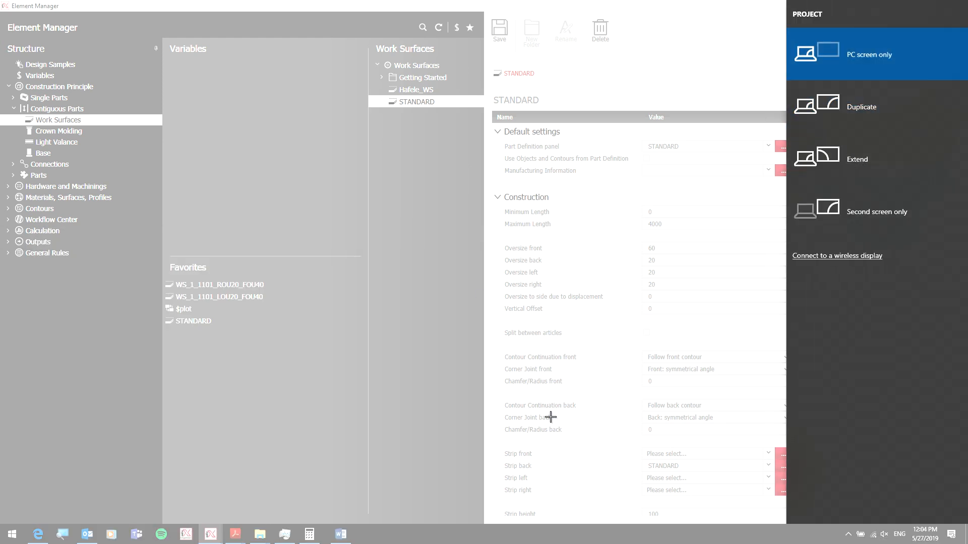
- Try again to snip the work surface construction settings and the preview drawing
drag(696, 148, 554, 316)
drag(874, 152, 538, 409)
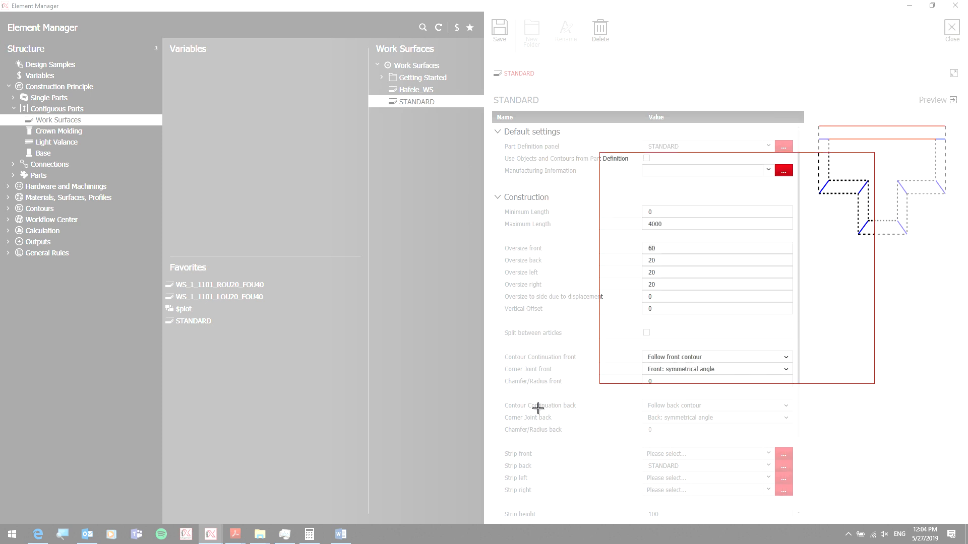
drag(828, 181, 498, 410)
drag(877, 95, 633, 304)
drag(789, 267, 395, 419)
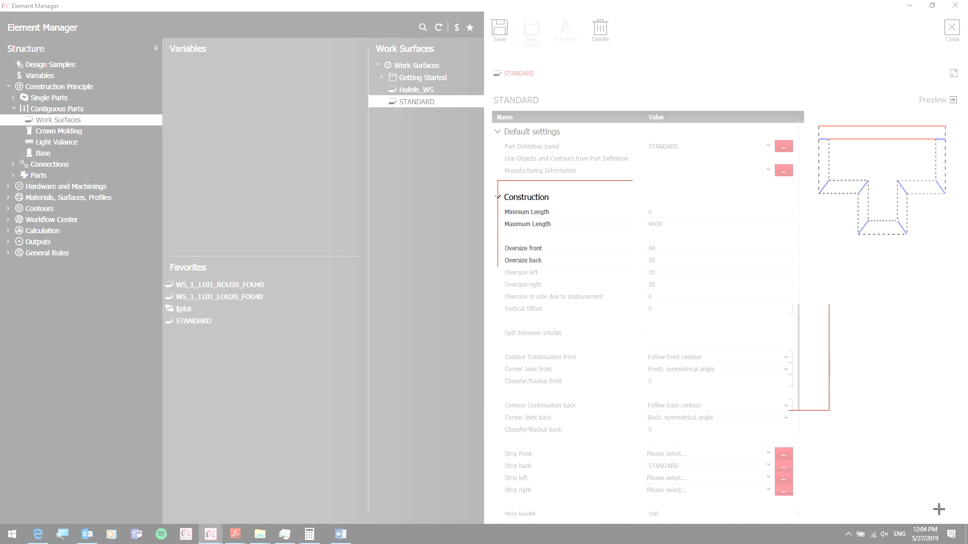
- Try to leave the snipping overlay by switching windows and starting Task Manager
key(alt+Tab)
key(alt+Tab)
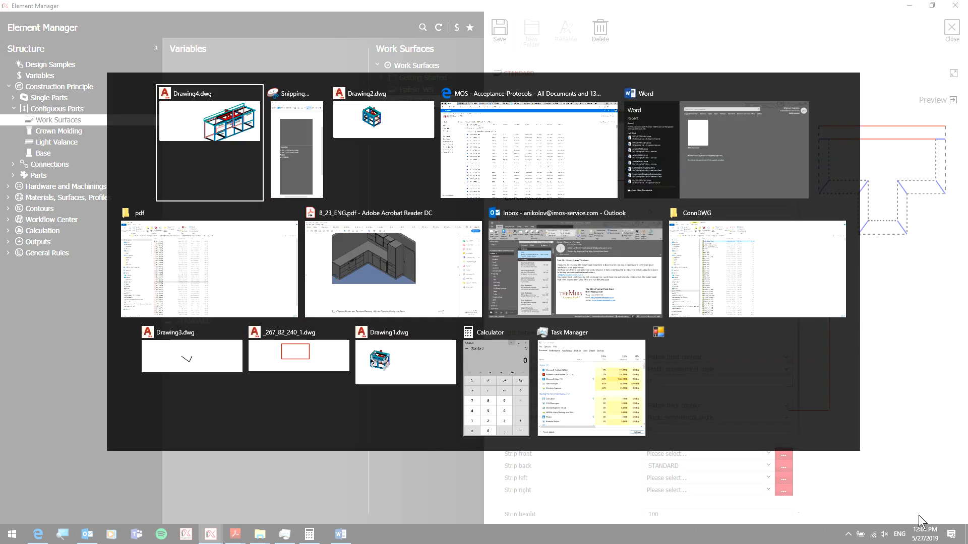
key(super+Tab)
right_click(784, 538)
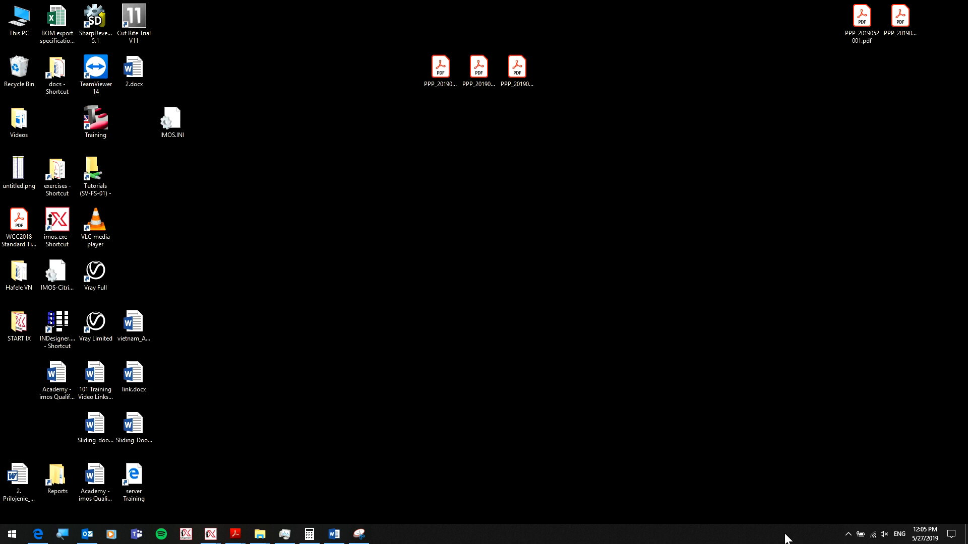
click(812, 509)
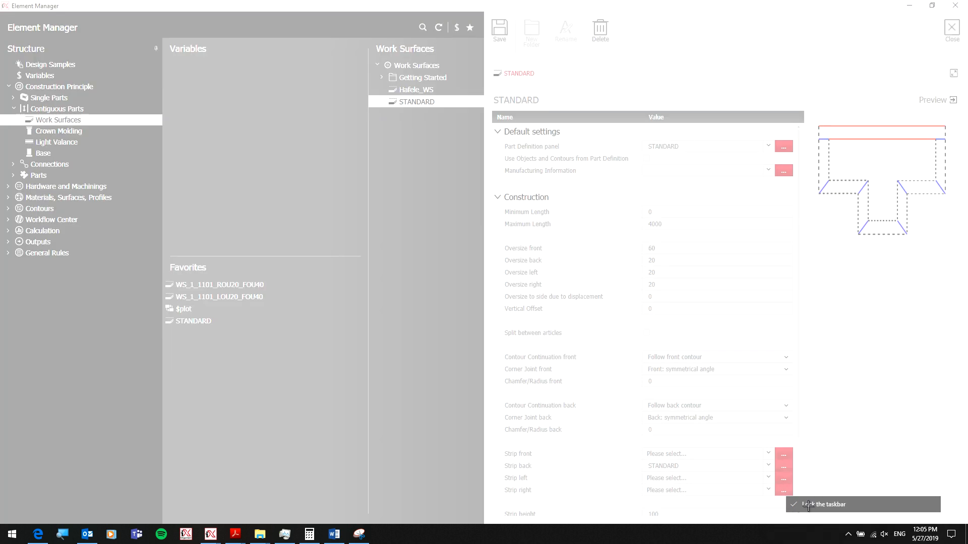
key(super+Tab)
right_click(735, 534)
click(762, 484)
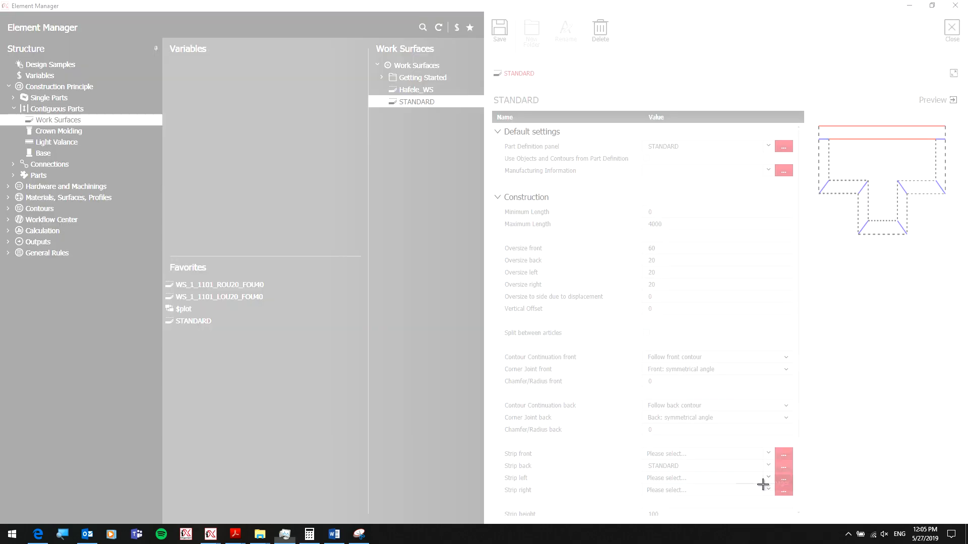
click(960, 541)
click(961, 540)
click(955, 539)
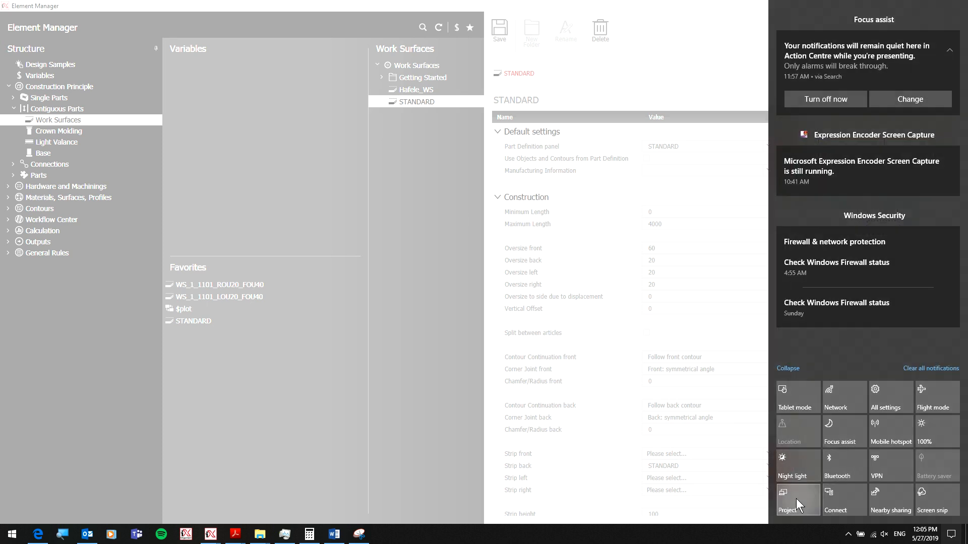
key(super+Tab)
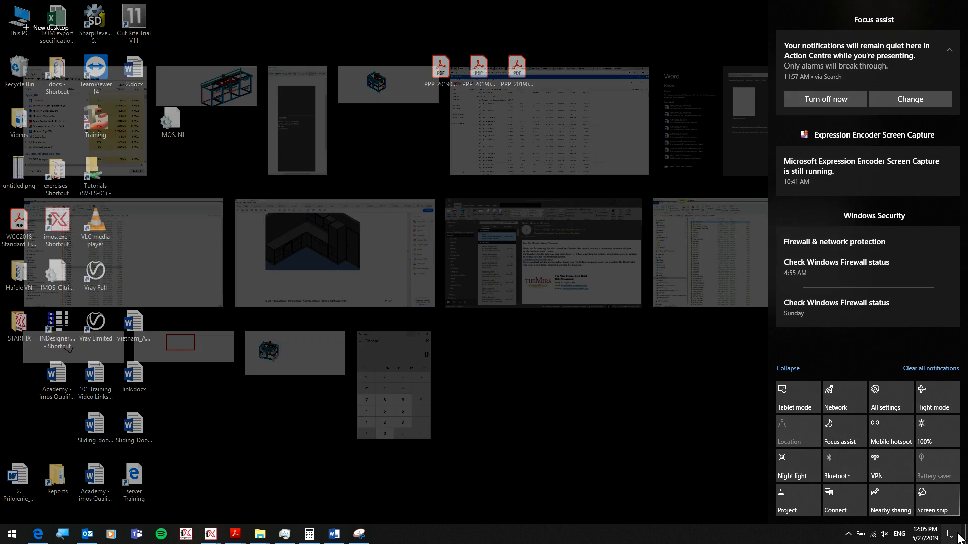
key(super+Tab)
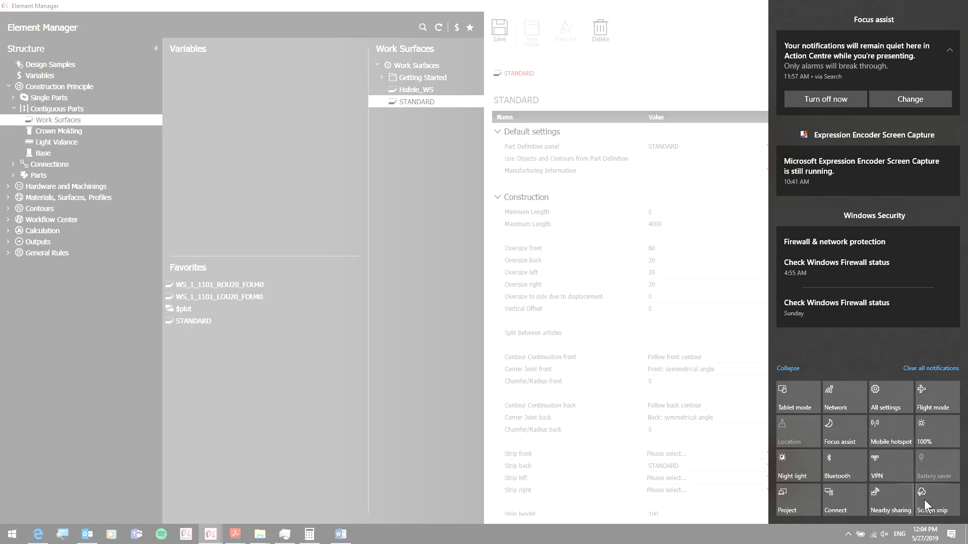
- Try to set the Windows display projection mode to Duplicate
click(951, 534)
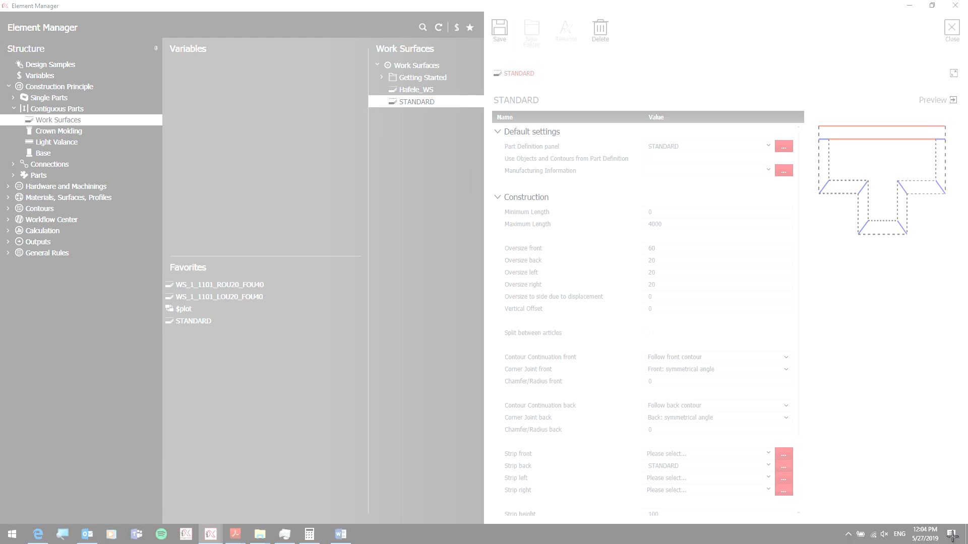
key(super+Tab)
click(953, 534)
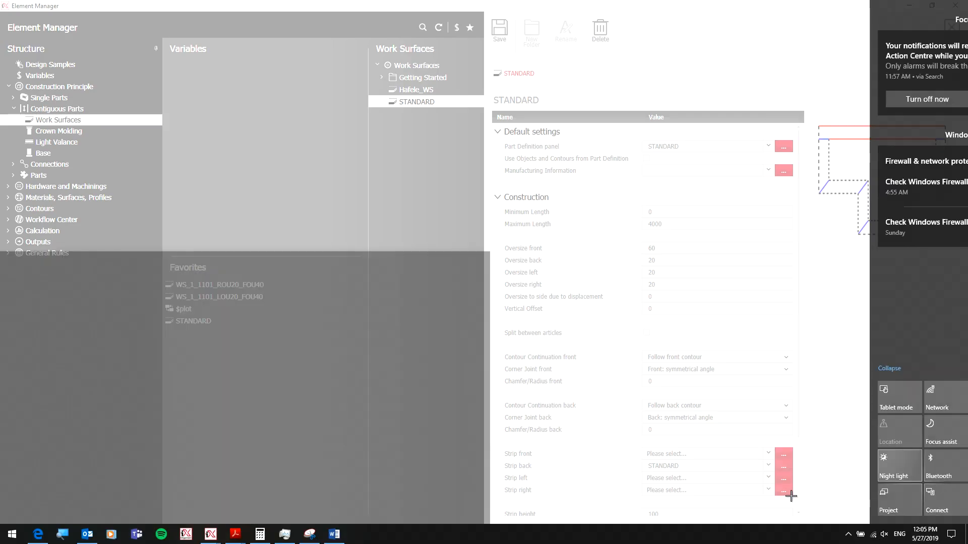
key(super)
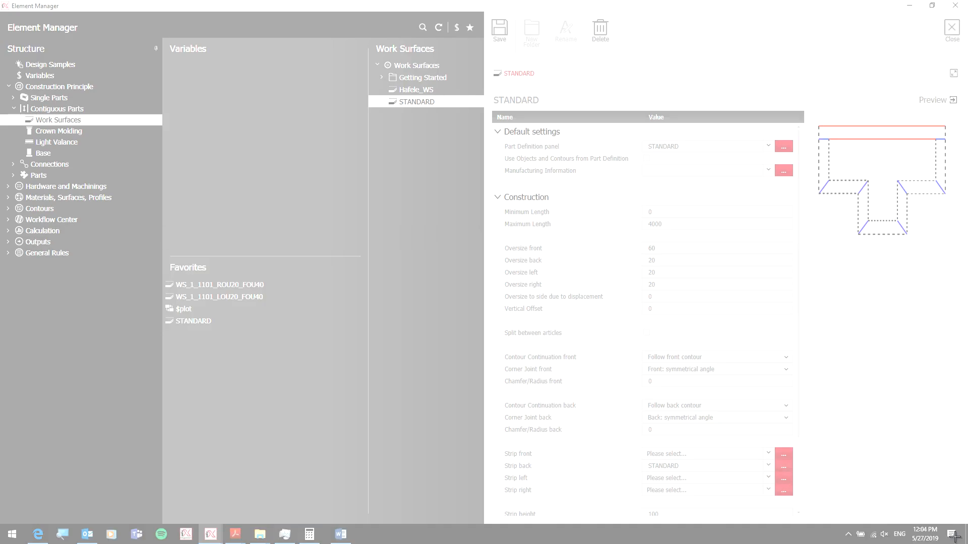
key(super)
click(953, 535)
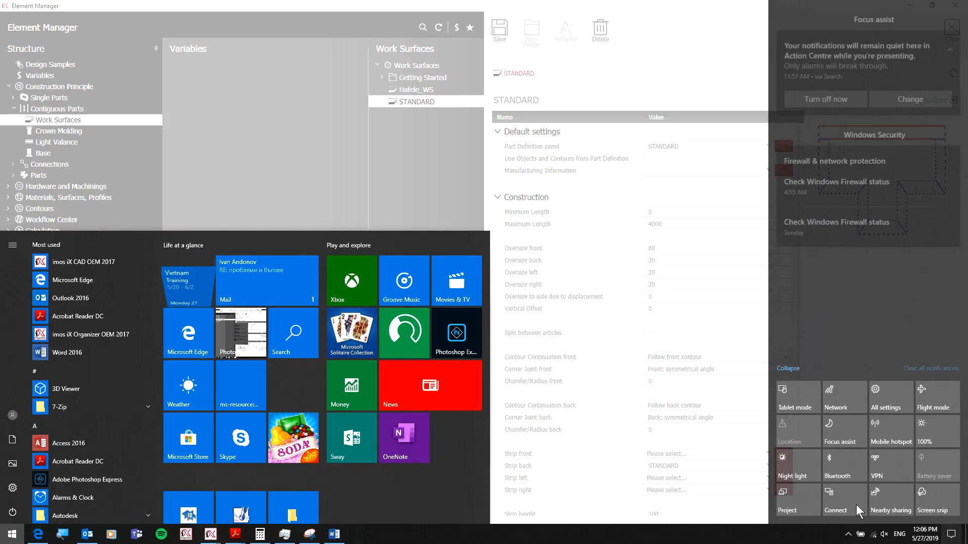
click(802, 503)
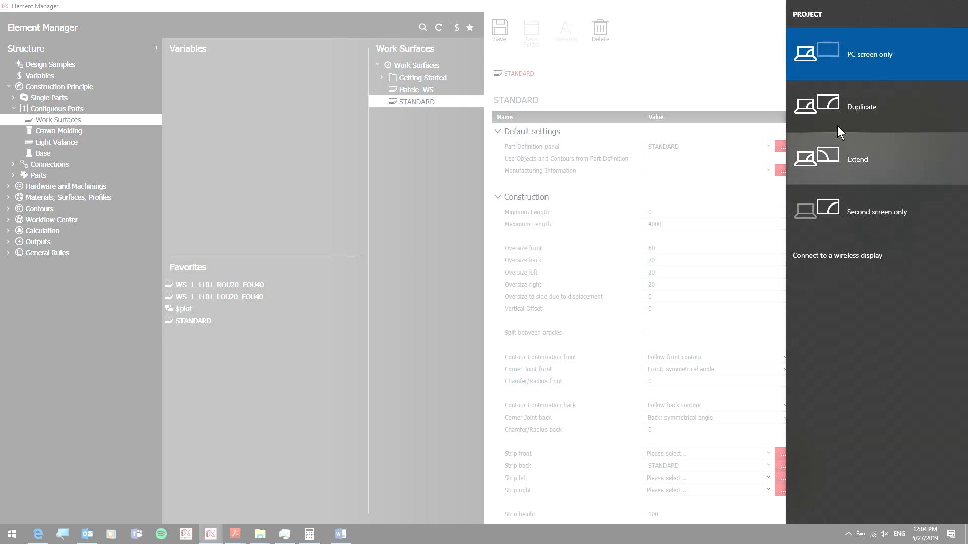
click(812, 126)
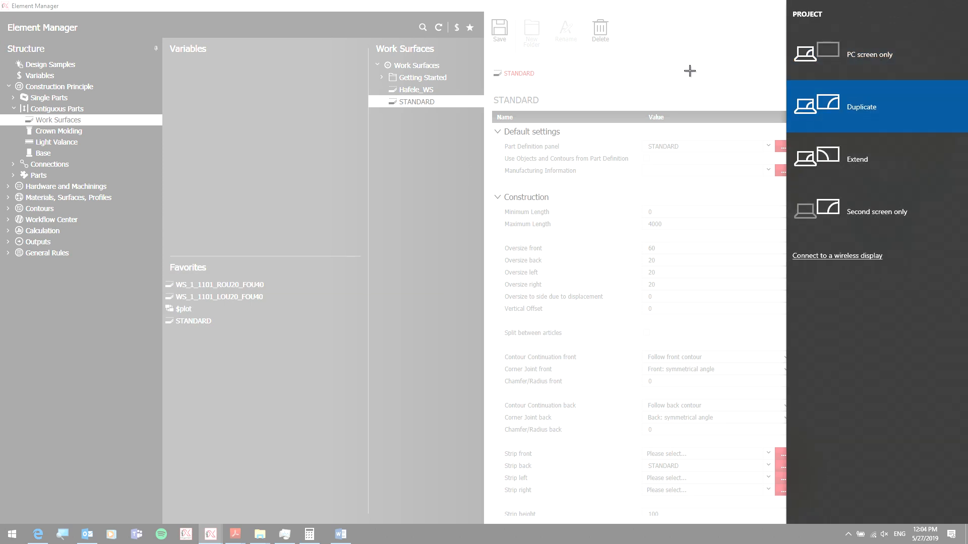
drag(690, 71, 424, 403)
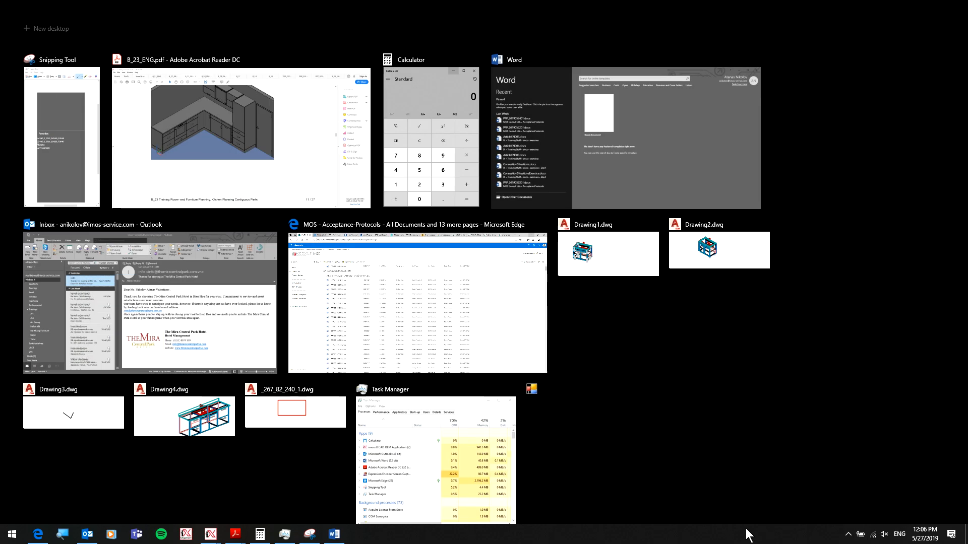
- Switch to Task Manager to get rid of the Snipping Tool, and return to the STANDARD work surface definition
right_click(746, 529)
click(769, 499)
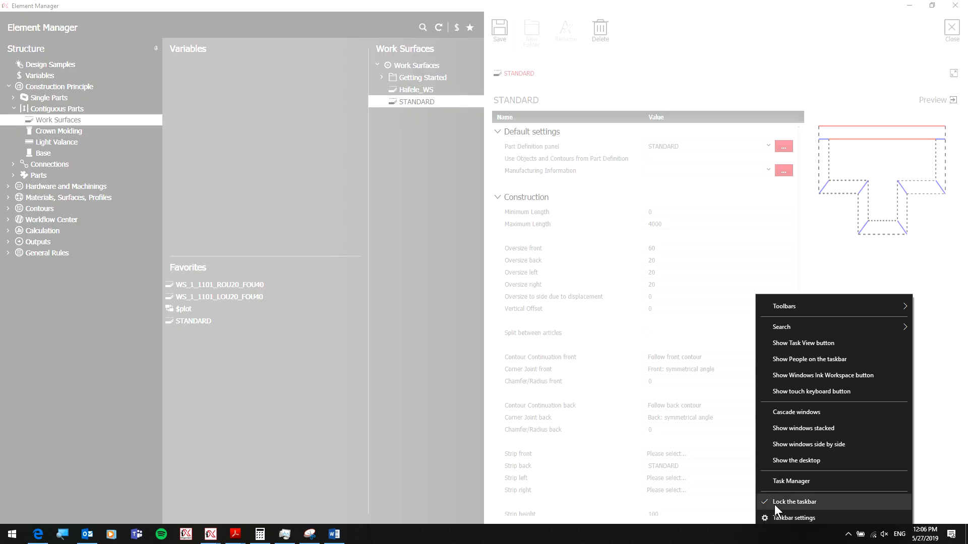
click(776, 505)
key(super)
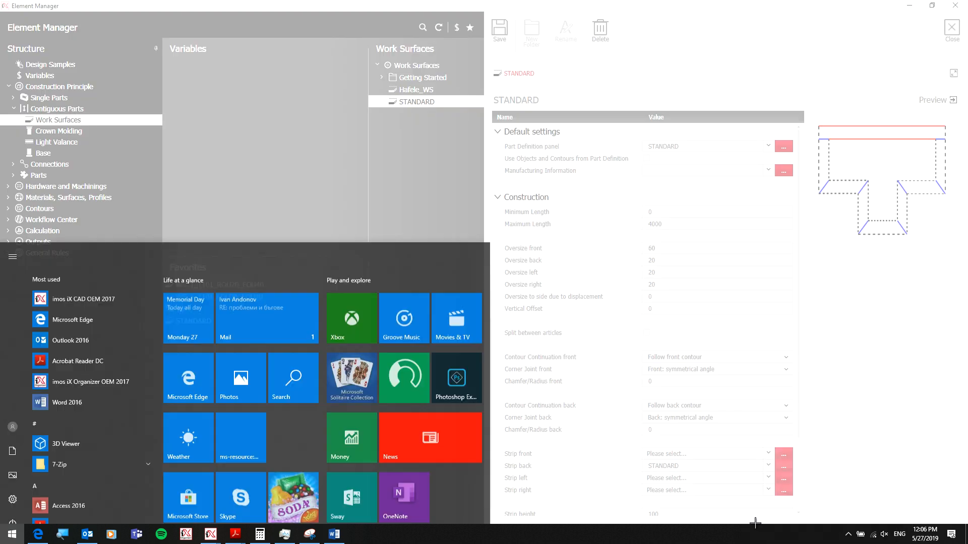
right_click(750, 530)
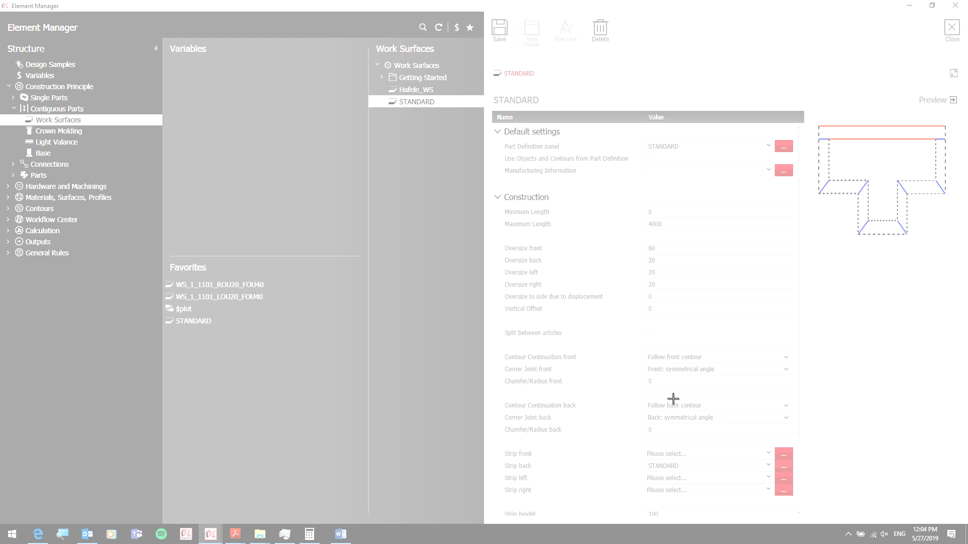
key(super)
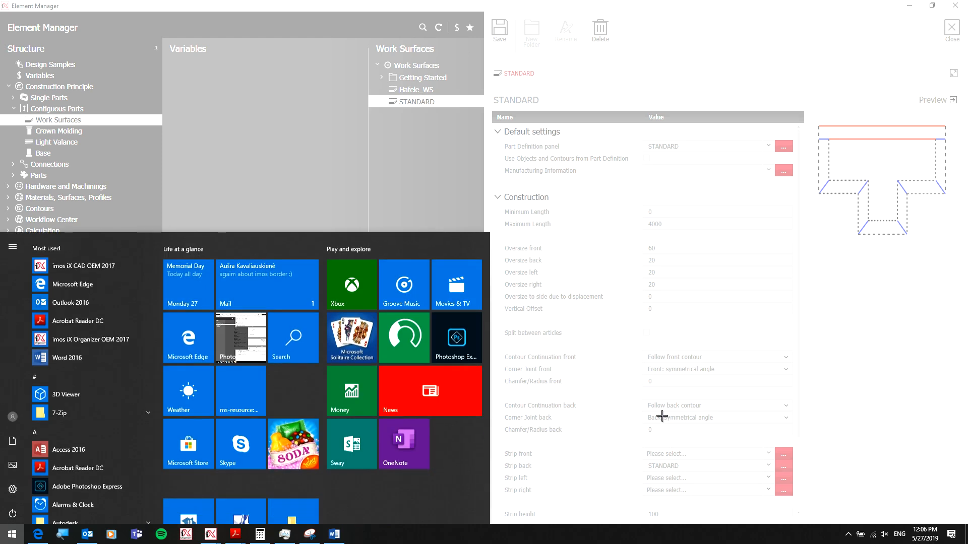
key(super)
key(super+Tab)
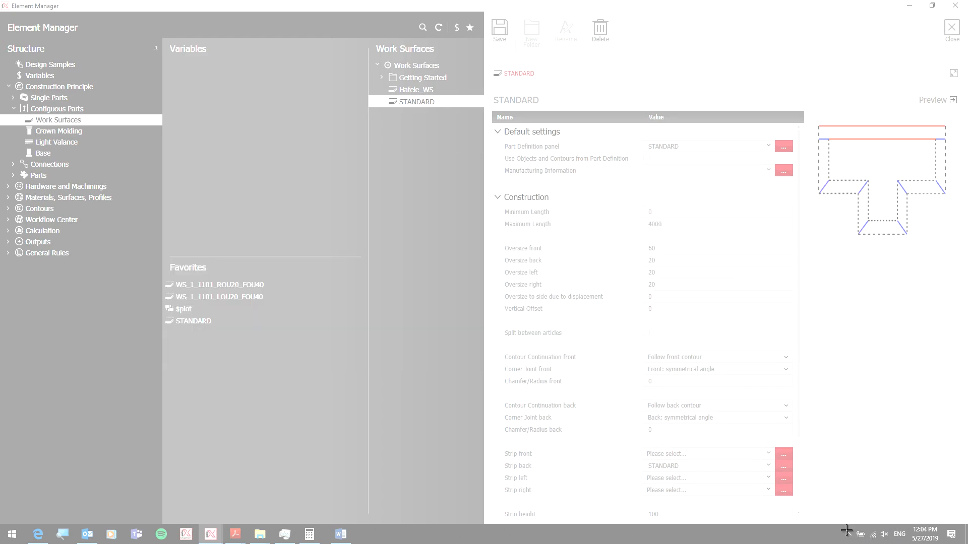
key(alt+Tab)
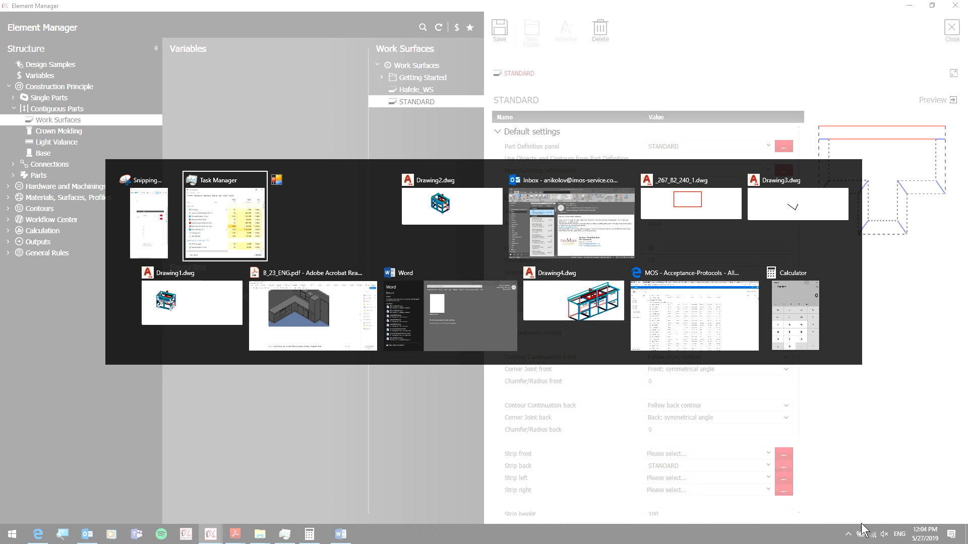
key(Escape)
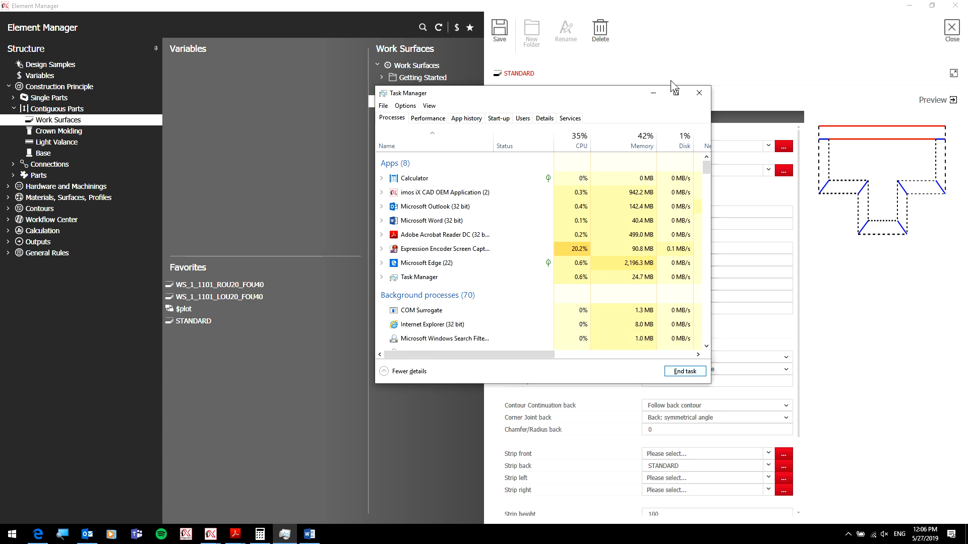
click(652, 94)
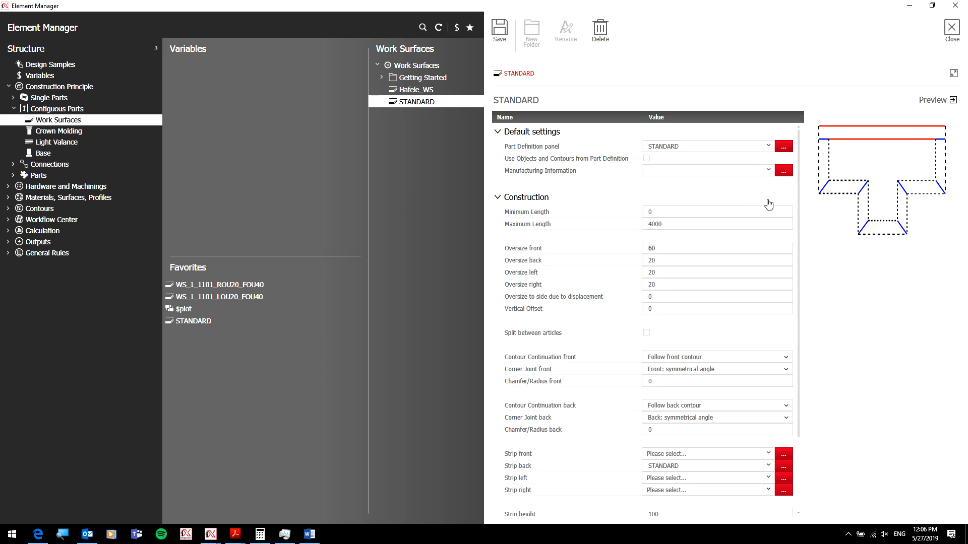
- Check the strip and string profile settings at the end of the STANDARD work surface's construction section
scroll(735, 239, down, 1)
scroll(765, 241, up, 1)
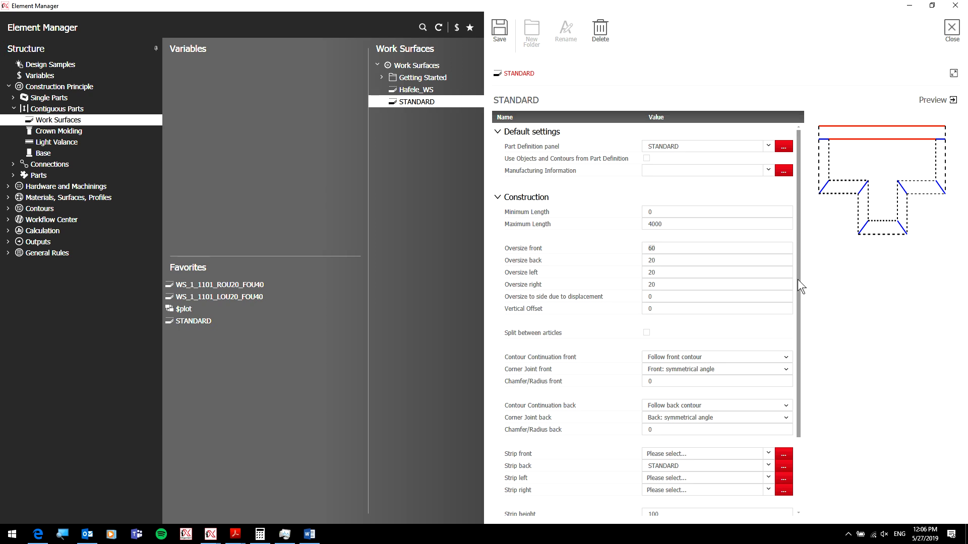
drag(798, 279, 807, 395)
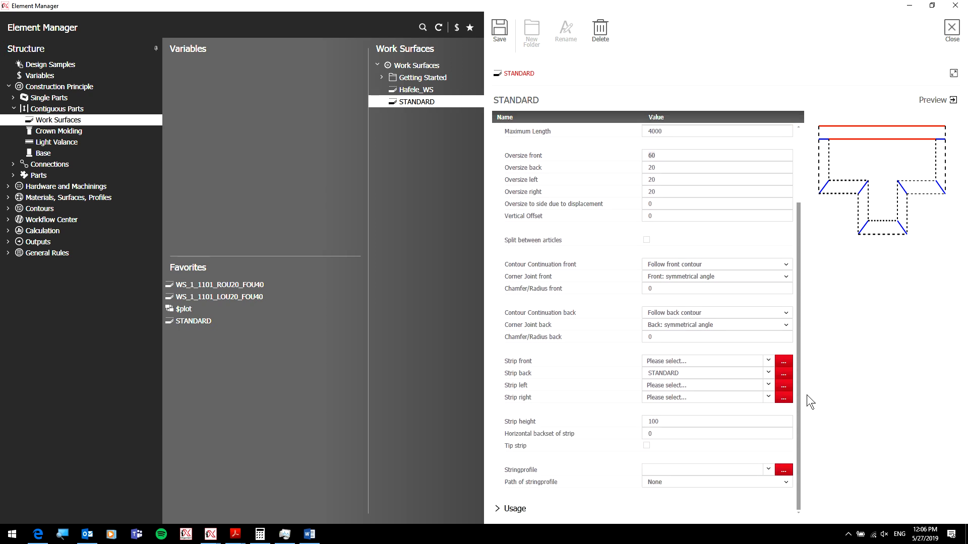
- Switch to Paint and try to paste the clipboard contents, then shrink and minimise its window to reveal the STANDARD settings again
drag(806, 350, 811, 282)
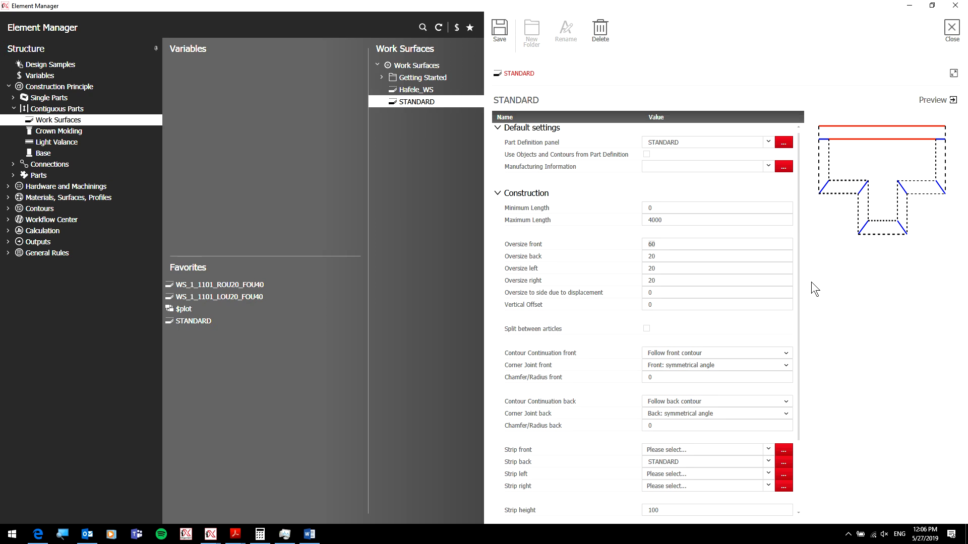
key(super)
text(paint)
key(Return)
key(ctrl+v)
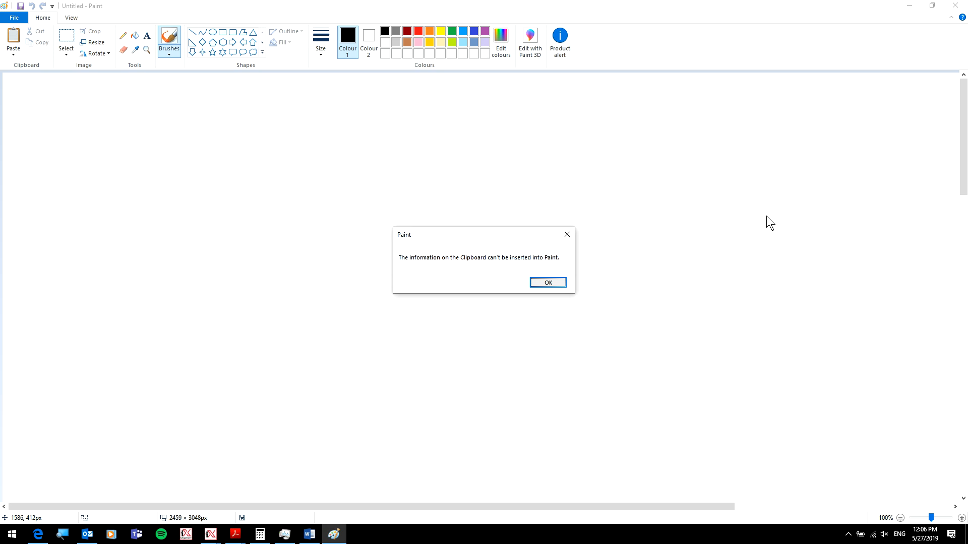
click(548, 284)
double_click(777, 8)
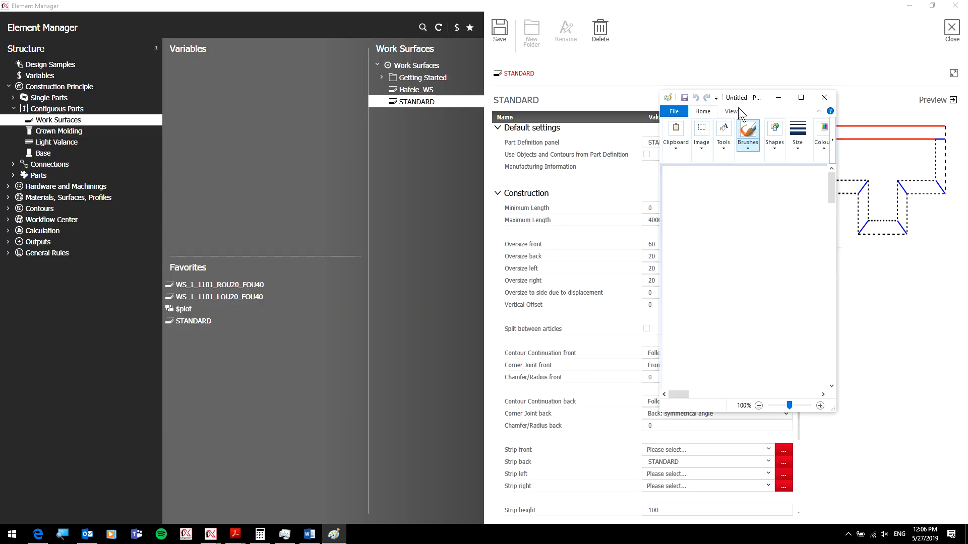
drag(750, 97, 461, 82)
click(779, 74)
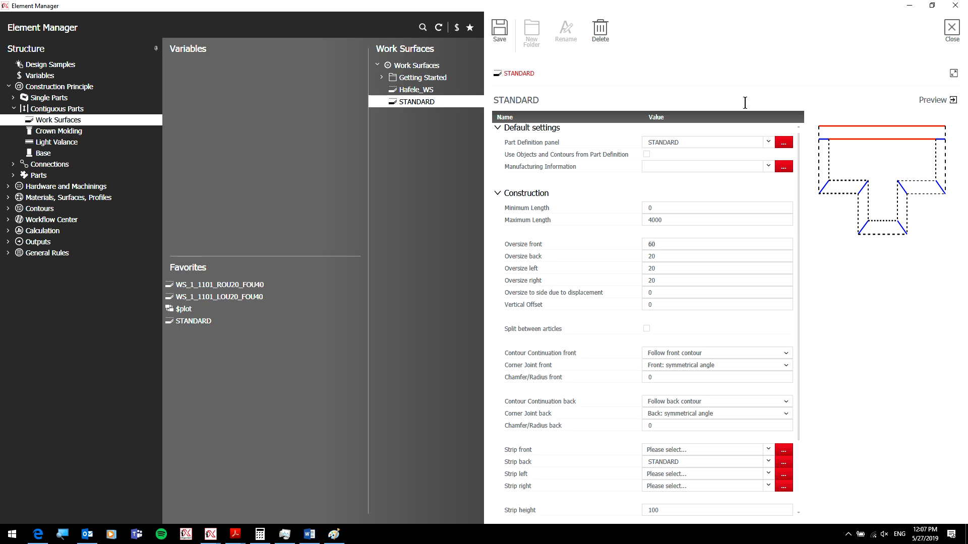
- Paste a screenshot of the STANDARD work surface settings into Paint and shift it so only the settings and preview remain on the canvas
click(311, 534)
click(328, 534)
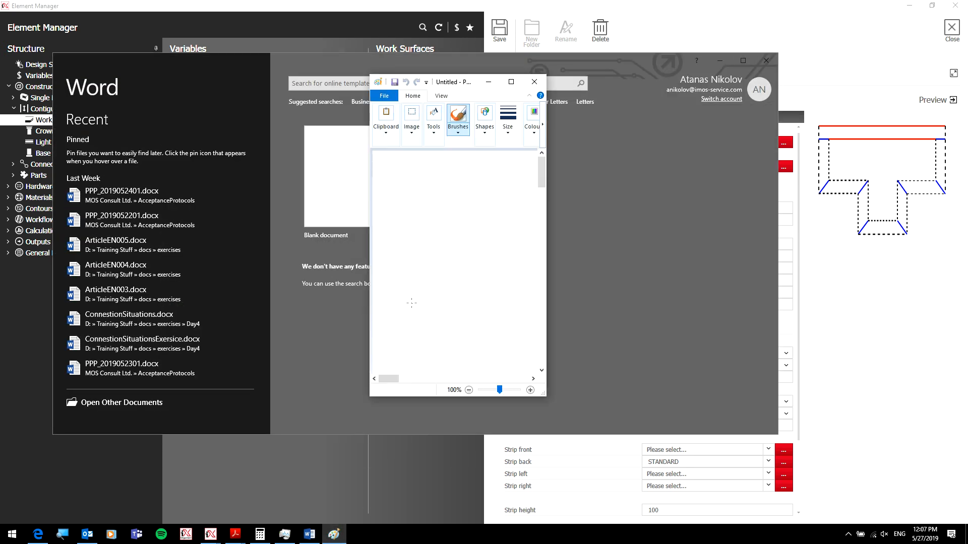
key(ctrl+v)
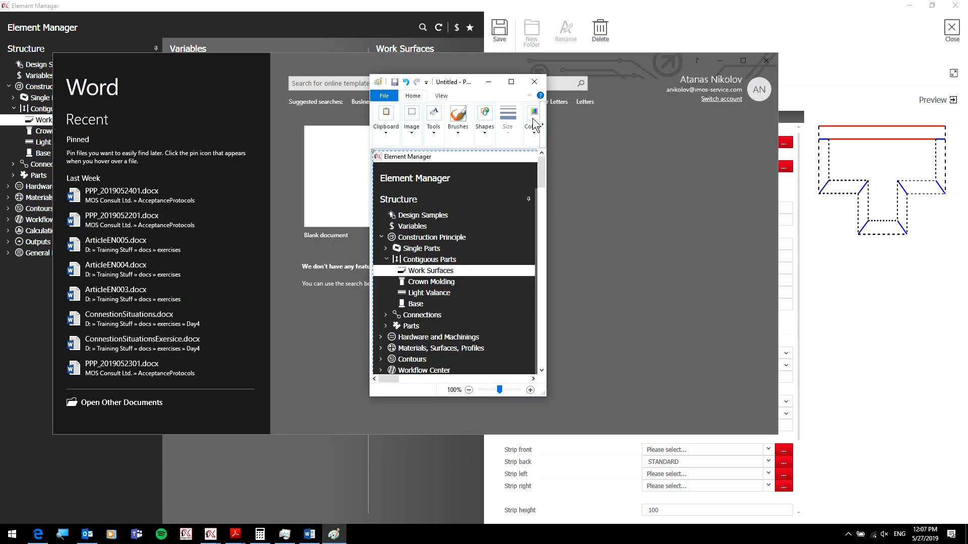
click(722, 61)
click(513, 82)
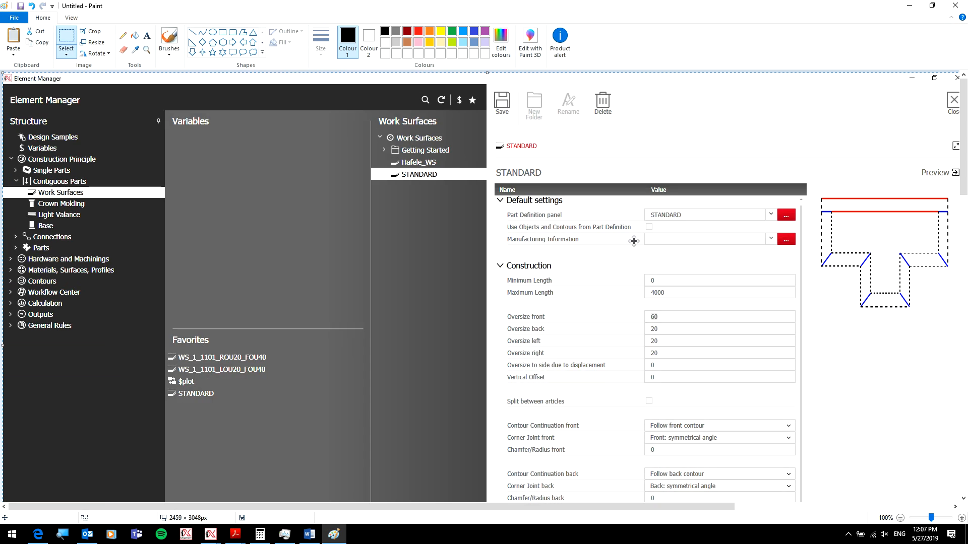
mouse_move(668, 228)
mouse_down()
mouse_move(448, 214)
mouse_move(276, 180)
mouse_move(269, 152)
mouse_move(231, 131)
mouse_up()
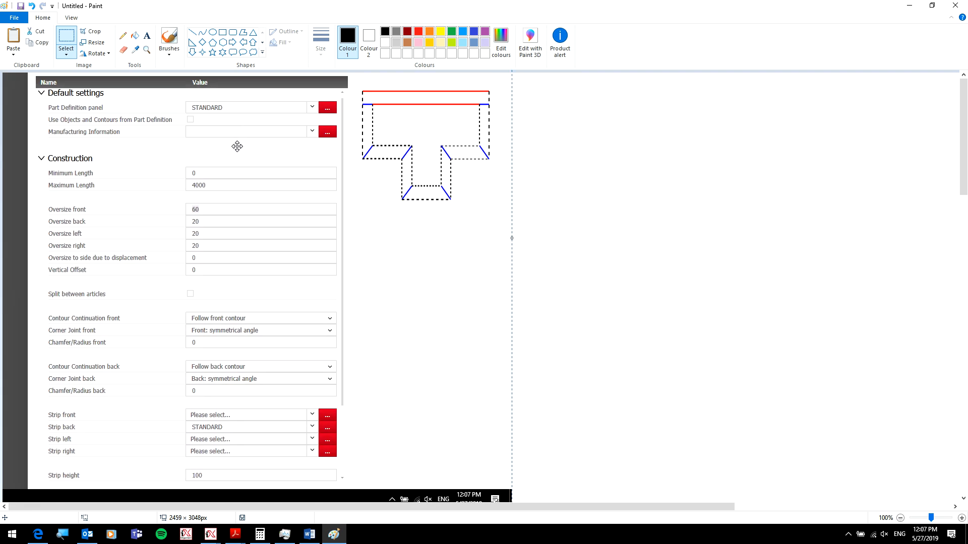
mouse_move(415, 357)
mouse_down()
mouse_move(394, 352)
mouse_move(695, 380)
mouse_move(746, 406)
mouse_move(685, 391)
mouse_move(791, 382)
mouse_move(456, 389)
mouse_move(399, 384)
mouse_move(407, 374)
mouse_up()
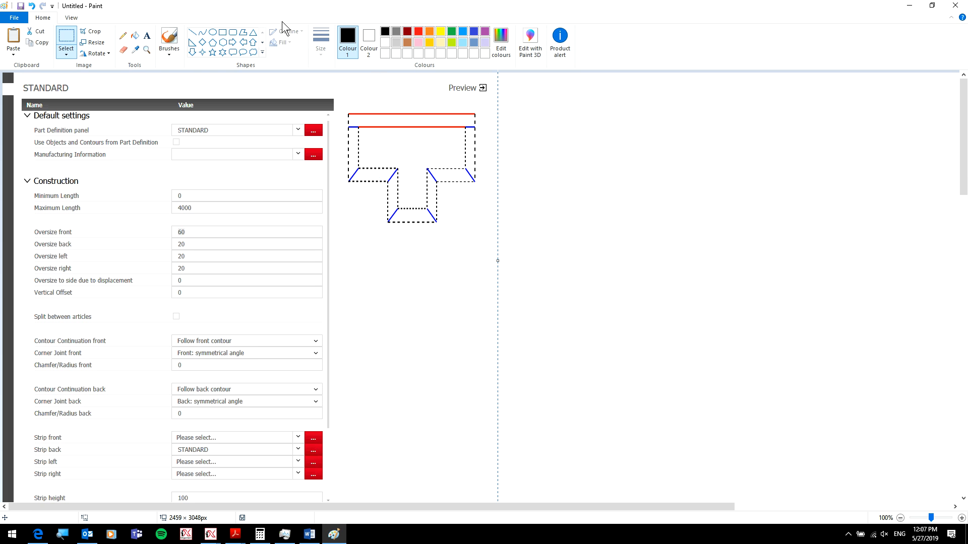
- Draw a work surface top view about 695 × 328 px with a strip along its front edge, marking it as the 60 front oversize
click(223, 33)
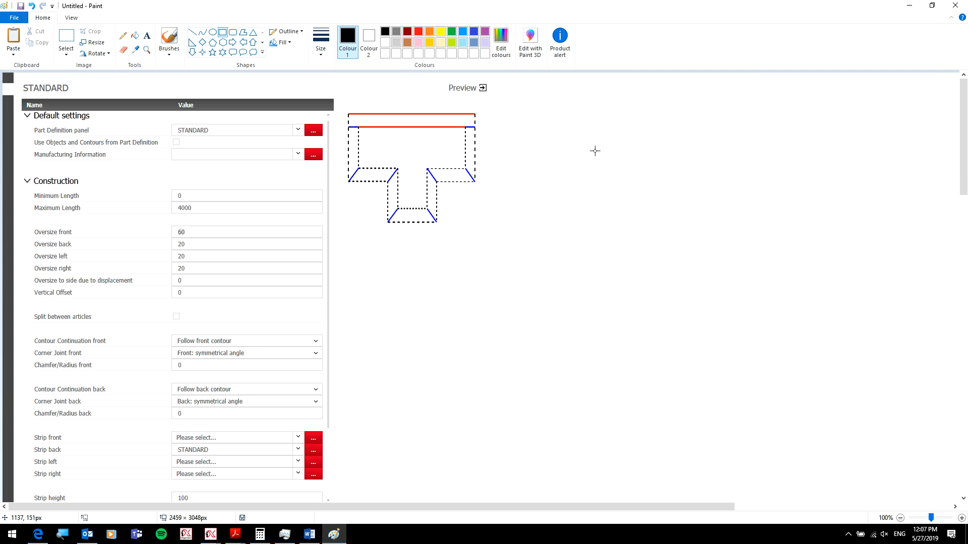
mouse_move(601, 140)
mouse_down()
mouse_move(657, 176)
mouse_move(716, 194)
mouse_move(717, 210)
mouse_move(870, 211)
mouse_move(859, 212)
mouse_up()
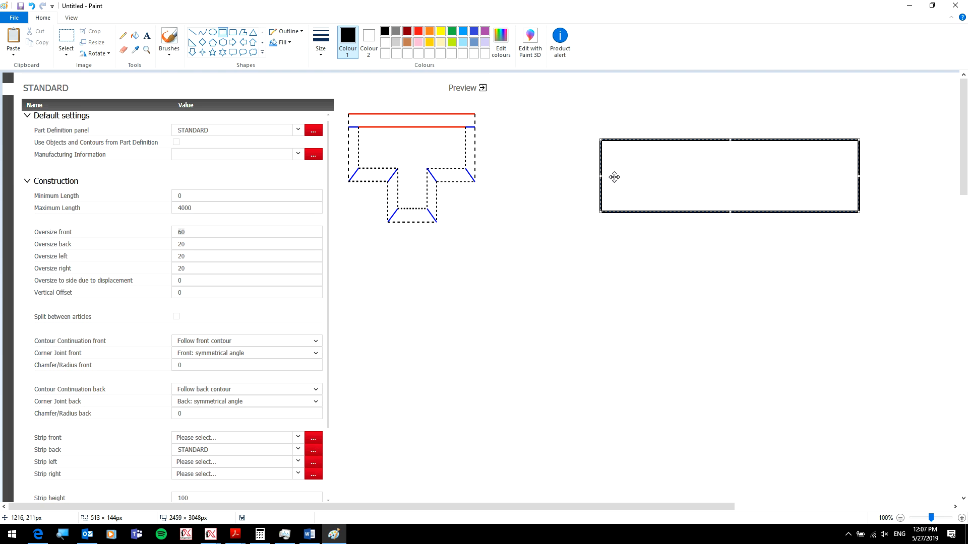
key(ctrl+z)
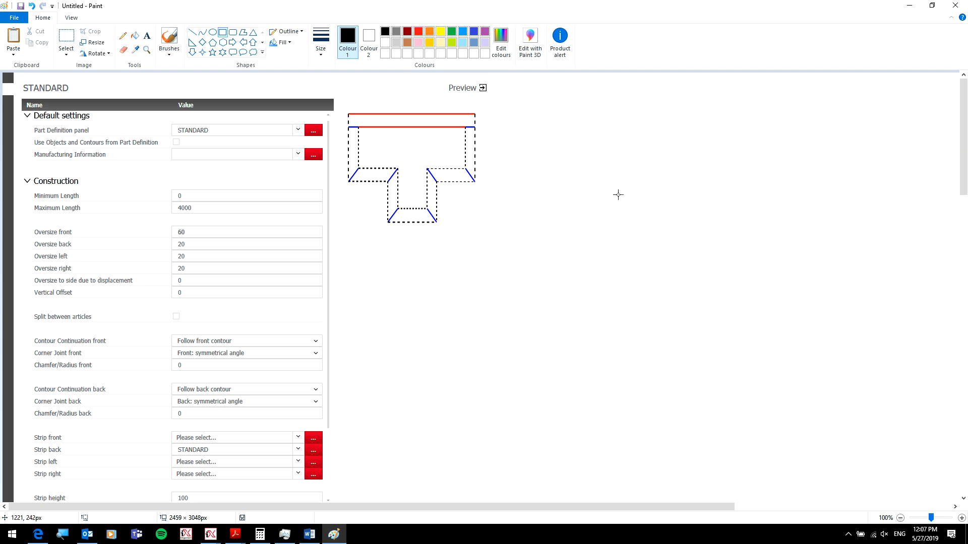
drag(578, 137, 927, 301)
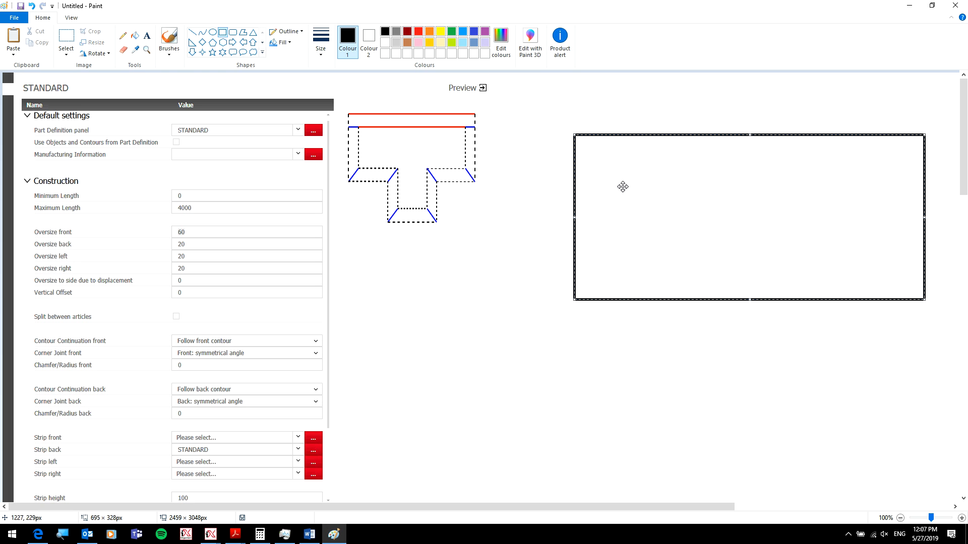
click(598, 87)
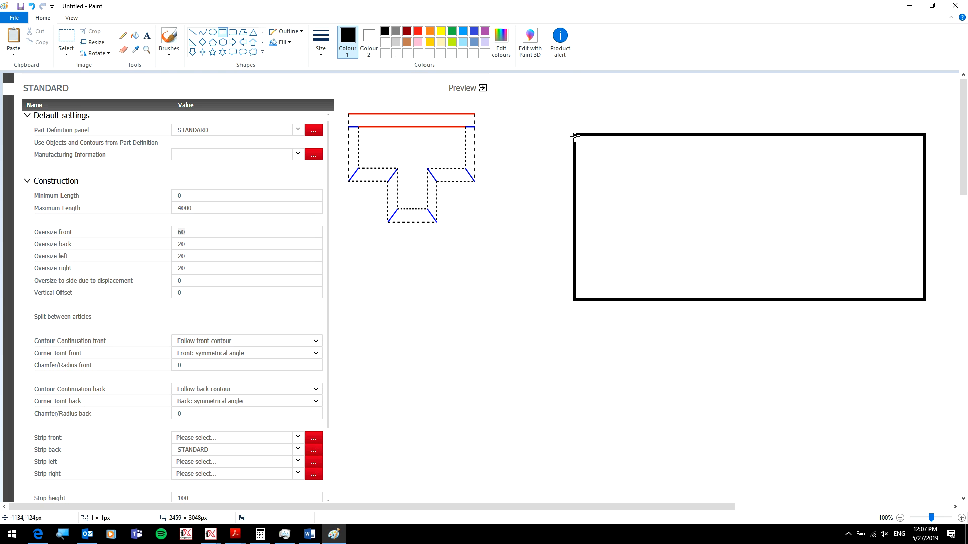
drag(574, 135, 924, 278)
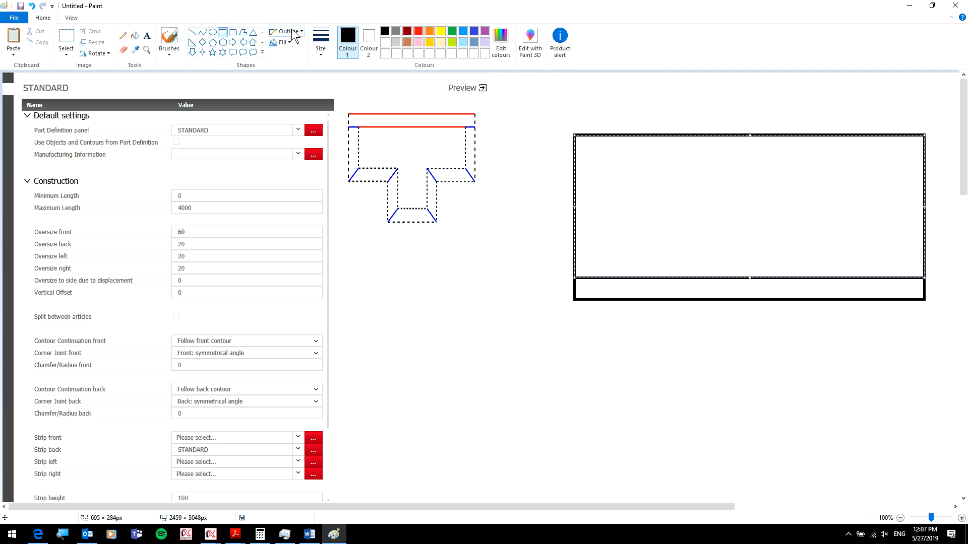
click(123, 35)
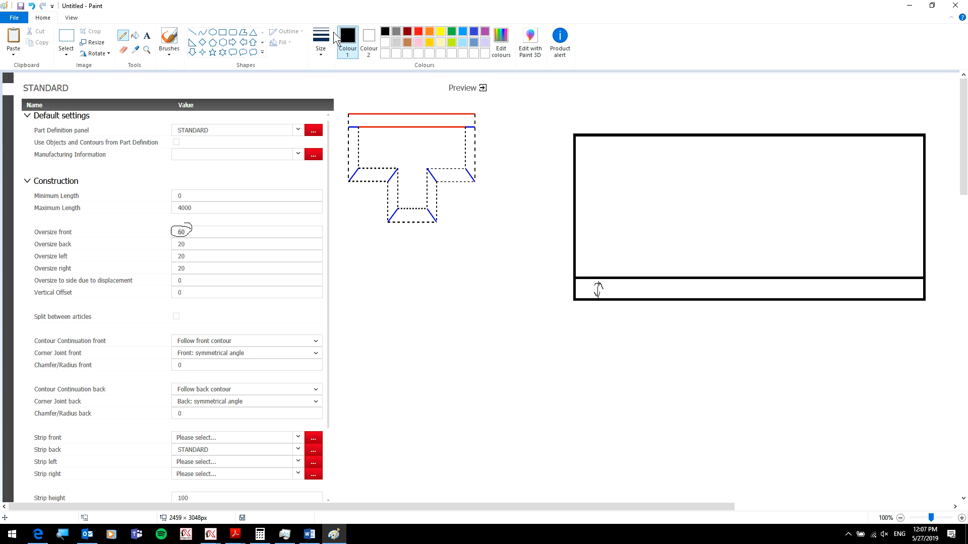
- Draw a side view below the top view: an upright cabinet rectangle topped by a thin work surface slab overhanging its front
click(223, 32)
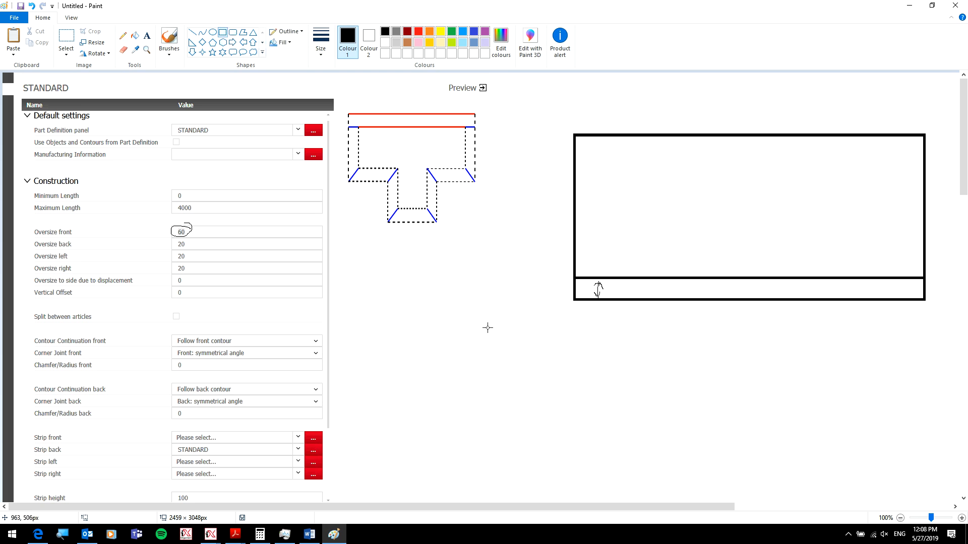
mouse_move(487, 330)
mouse_down()
mouse_move(538, 452)
mouse_move(611, 497)
mouse_up()
click(495, 313)
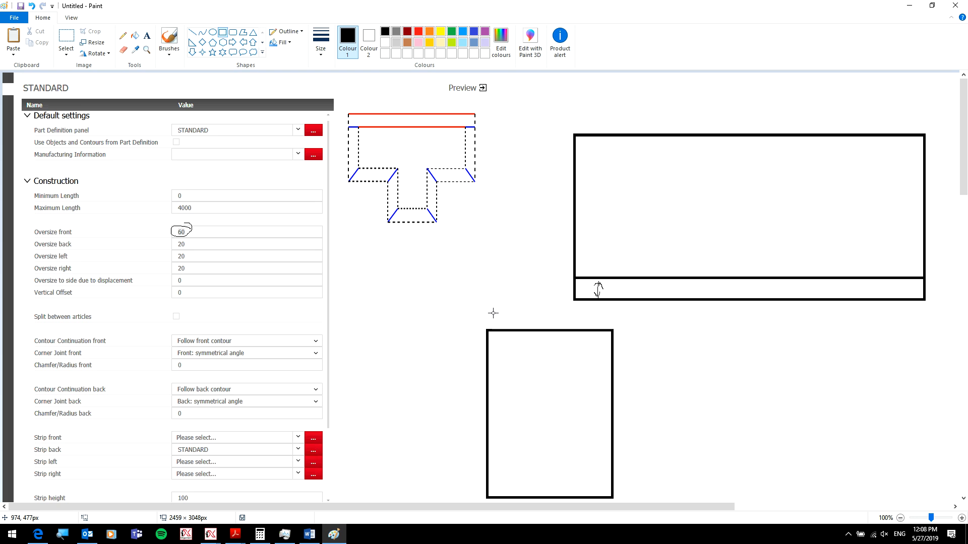
drag(486, 318, 631, 331)
click(646, 346)
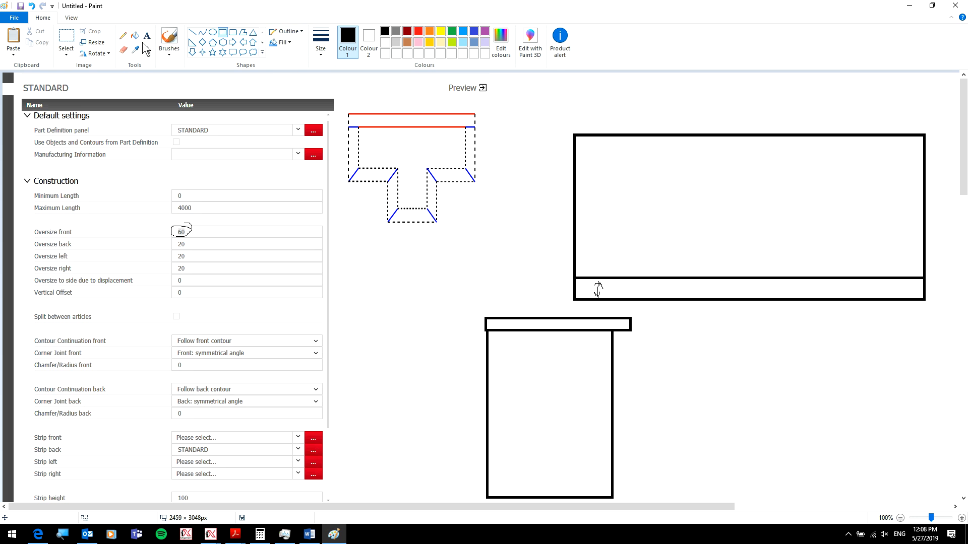
- Annotate the side view with the pencil, writing 60 under the front overhang and linking the back oversize to the slab's rear edge with an arrow
click(122, 35)
drag(194, 232, 251, 229)
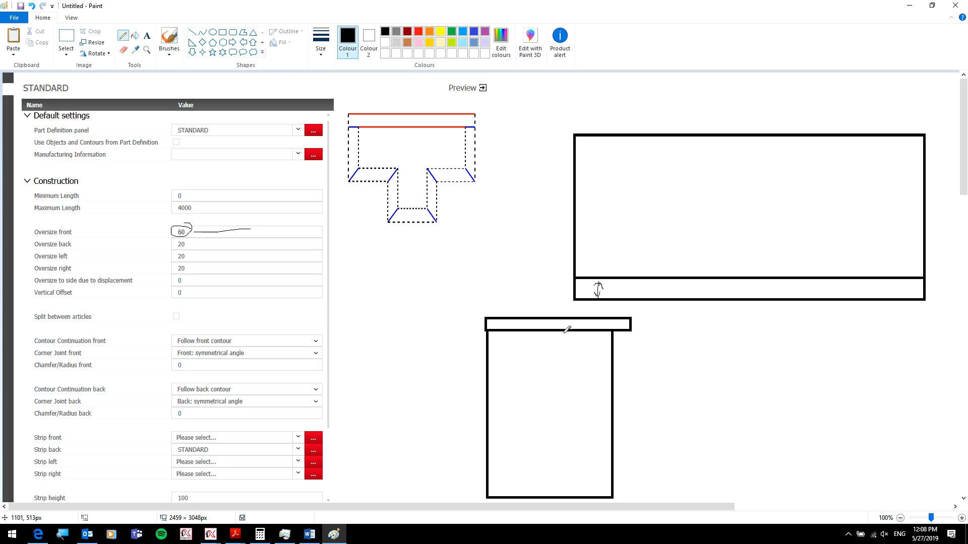
drag(621, 341, 621, 345)
drag(471, 333, 479, 339)
drag(204, 245, 466, 331)
drag(457, 320, 466, 331)
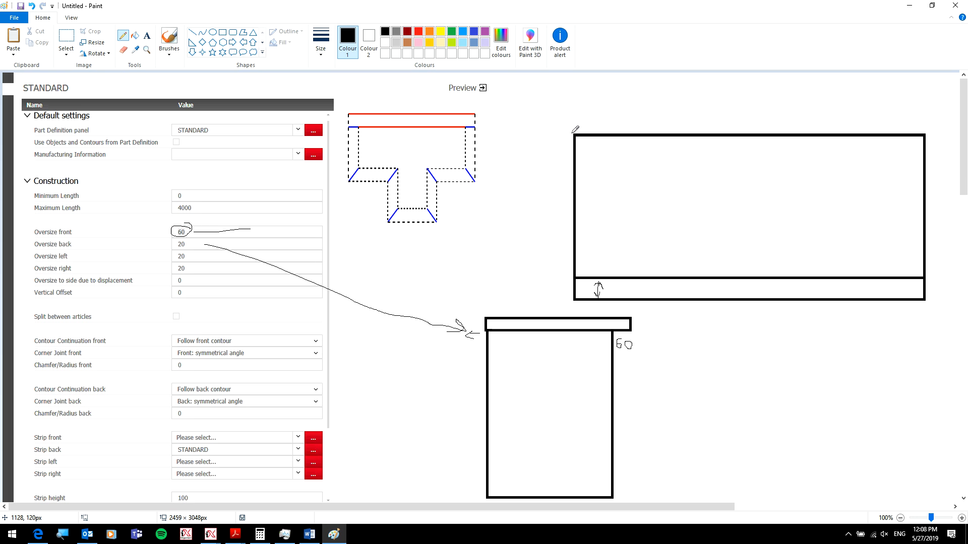
- Sketch the left and right oversize outlines around the top view and circle the back, left and right oversize values
mouse_move(573, 134)
mouse_down()
mouse_move(559, 134)
mouse_move(558, 294)
mouse_move(610, 303)
mouse_up()
mouse_move(926, 135)
mouse_down()
mouse_move(950, 139)
mouse_move(948, 315)
mouse_move(920, 306)
mouse_up()
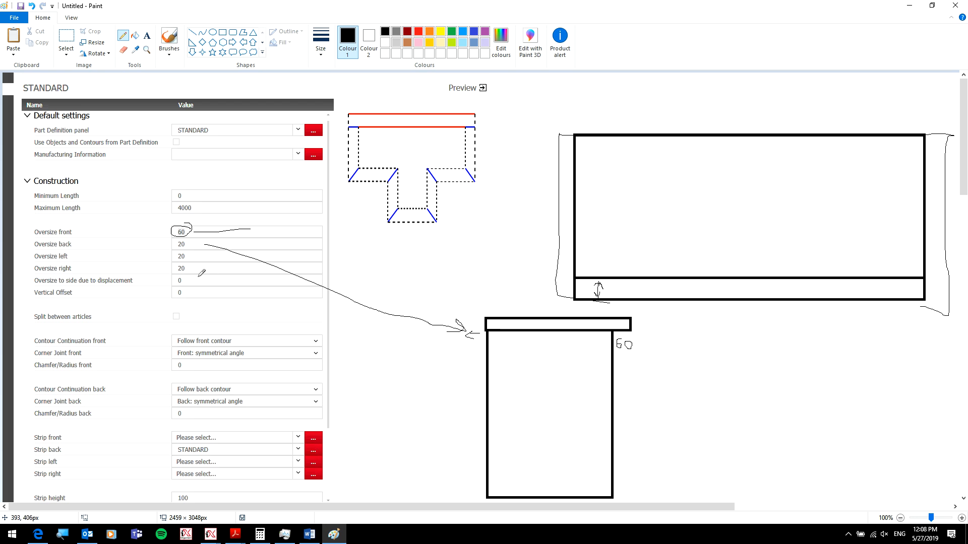
mouse_move(187, 230)
mouse_down()
mouse_move(171, 241)
mouse_move(187, 267)
mouse_move(178, 222)
mouse_up()
- Circle the values for oversize to side due to displacement and vertical offset, and draw a vertical double arrow under the side view's slab
drag(175, 277, 180, 285)
drag(179, 289, 186, 292)
mouse_move(504, 332)
mouse_down()
mouse_move(506, 350)
mouse_move(501, 338)
mouse_up()
- Circle the Contour Continuation front setting and sketch an L-shaped corner work surface with a diagonal inner corner and a parallel front overhang
mouse_move(40, 330)
mouse_down()
mouse_move(32, 343)
mouse_move(111, 341)
mouse_move(8, 337)
mouse_up()
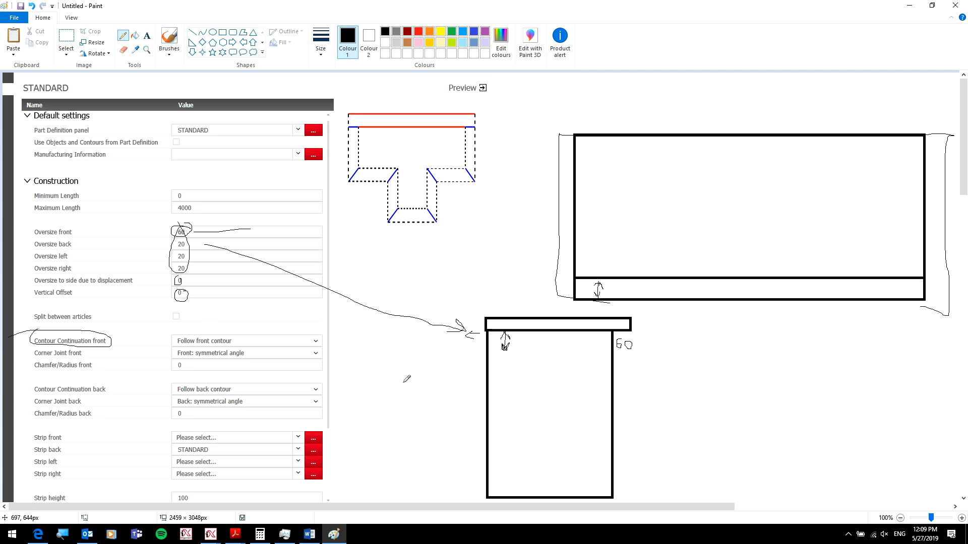
mouse_move(658, 360)
mouse_down()
mouse_move(658, 379)
mouse_move(672, 359)
mouse_move(821, 358)
mouse_move(838, 476)
mouse_move(804, 479)
mouse_up()
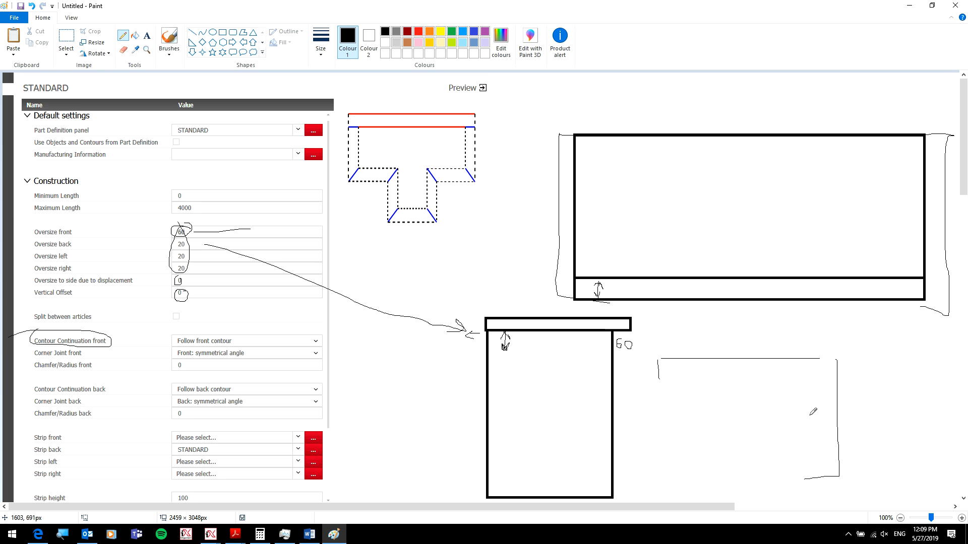
drag(798, 392, 808, 436)
drag(799, 391, 661, 381)
drag(808, 427, 811, 481)
drag(807, 398, 850, 396)
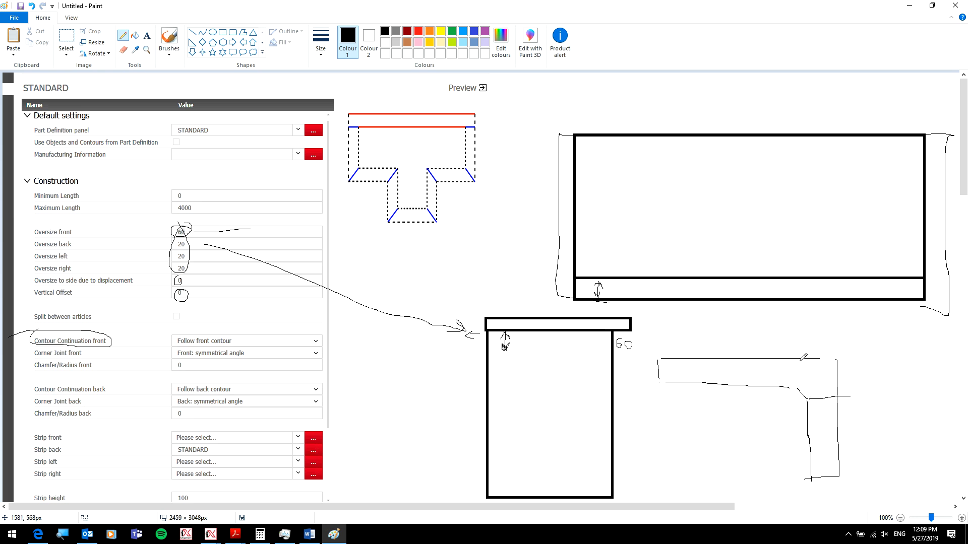
drag(800, 359, 793, 389)
mouse_move(660, 387)
mouse_down()
mouse_move(787, 389)
mouse_move(801, 402)
mouse_move(805, 484)
mouse_move(871, 487)
mouse_up()
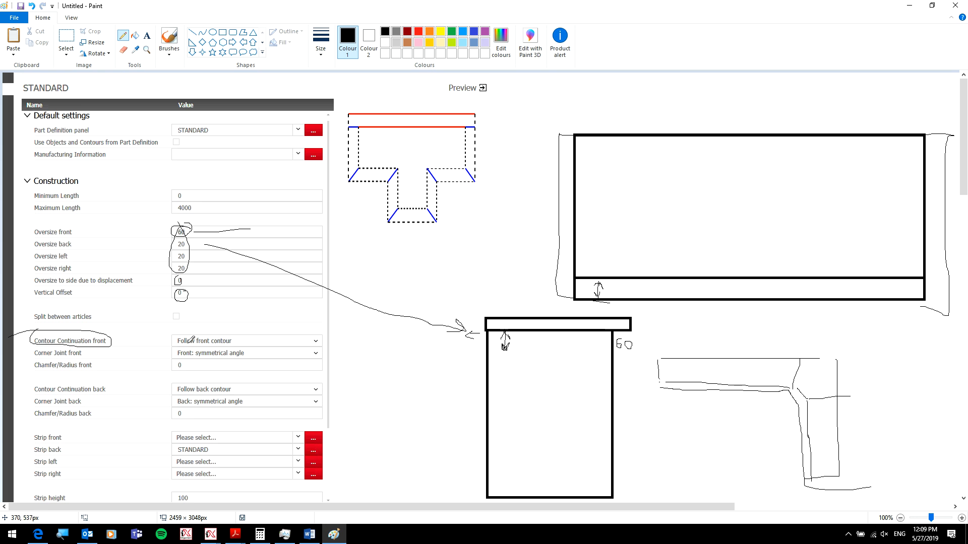
- Circle the Follow front contour option and mark the contour path and joint lines at the corner of the L-shaped sketch
mouse_move(192, 344)
mouse_down()
mouse_move(173, 333)
mouse_move(202, 348)
mouse_up()
mouse_move(797, 359)
mouse_down()
mouse_move(797, 385)
mouse_move(810, 396)
mouse_move(793, 382)
mouse_move(802, 422)
mouse_move(781, 384)
mouse_move(809, 382)
mouse_move(809, 428)
mouse_up()
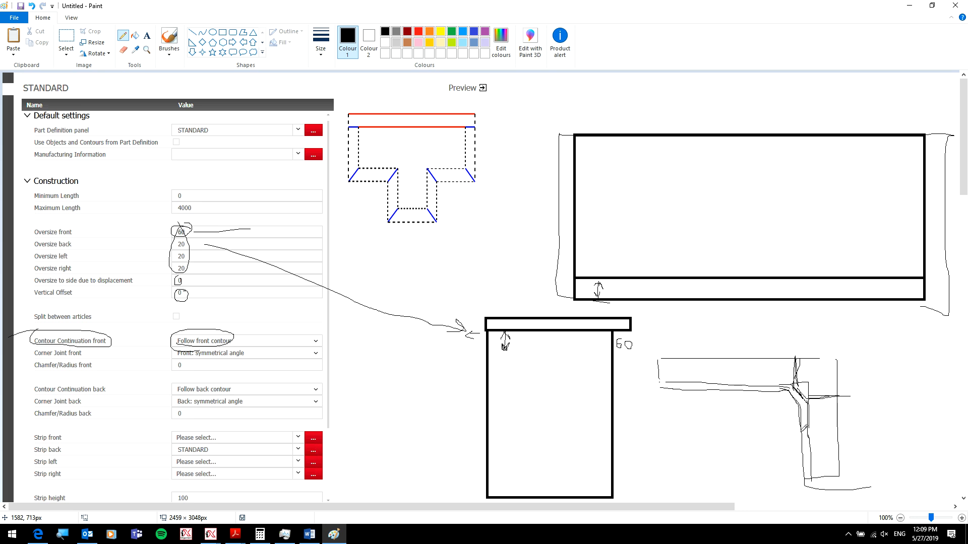
mouse_move(819, 378)
mouse_down()
mouse_move(798, 389)
mouse_move(819, 401)
mouse_up()
- Circle and sketch the STANDARD back strip on the slab's rear edge, and label the two views SV and TV
mouse_move(214, 444)
mouse_down()
mouse_move(170, 445)
mouse_move(200, 445)
mouse_up()
mouse_move(487, 284)
mouse_down()
mouse_move(487, 317)
mouse_move(494, 286)
mouse_move(493, 310)
mouse_up()
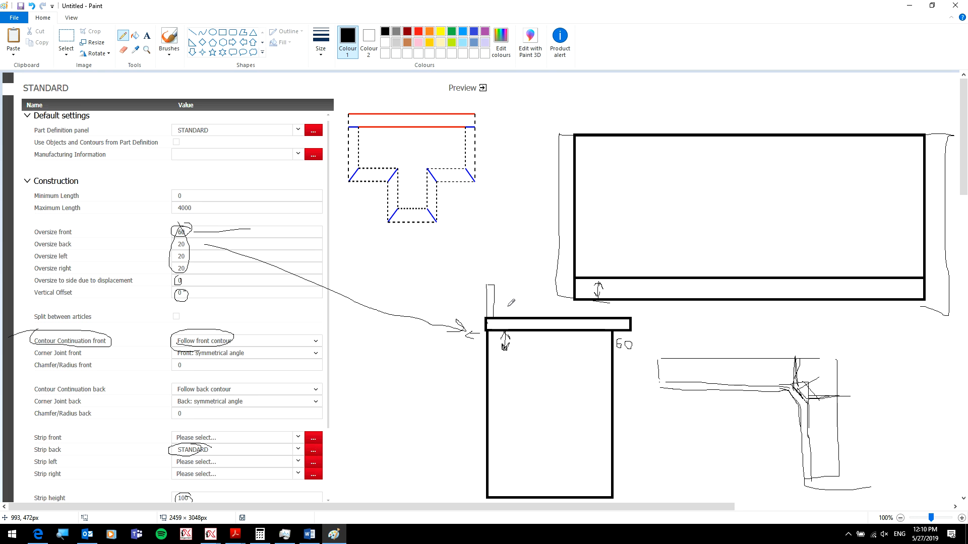
mouse_move(535, 387)
mouse_down()
mouse_move(527, 420)
mouse_move(546, 418)
mouse_move(555, 402)
mouse_up()
mouse_move(682, 206)
mouse_down()
mouse_move(678, 244)
mouse_move(698, 196)
mouse_move(735, 200)
mouse_up()
drag(494, 286, 493, 332)
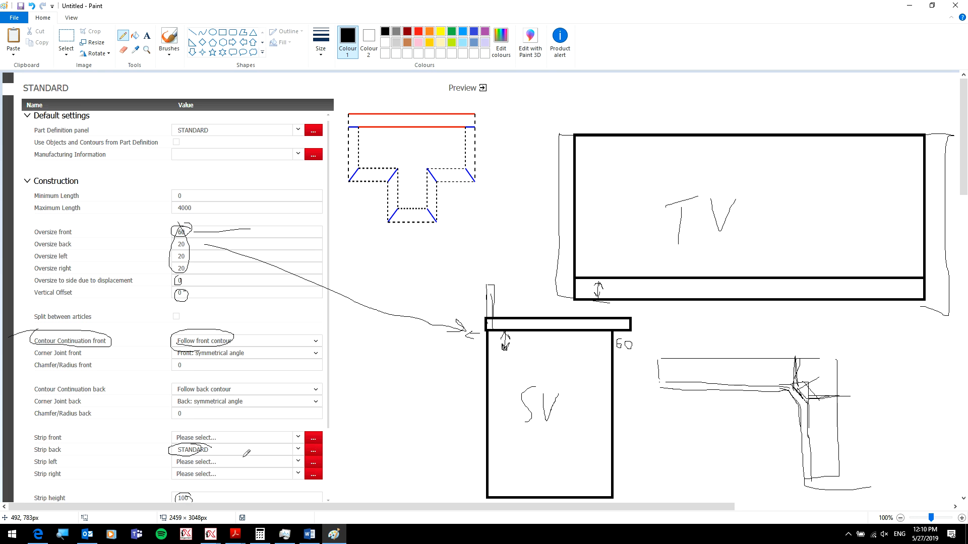
- Circle the strip height, write 100 beside the sketched strip, and outline a taller strip above it with an upward arrow
drag(195, 494, 173, 503)
drag(489, 271, 517, 254)
mouse_move(451, 295)
mouse_down()
mouse_move(448, 306)
mouse_move(468, 298)
mouse_up()
drag(485, 235, 486, 297)
mouse_move(488, 238)
mouse_down()
mouse_move(502, 236)
mouse_move(498, 275)
mouse_move(468, 244)
mouse_up()
mouse_move(468, 244)
mouse_down()
mouse_move(471, 252)
mouse_move(468, 244)
mouse_up()
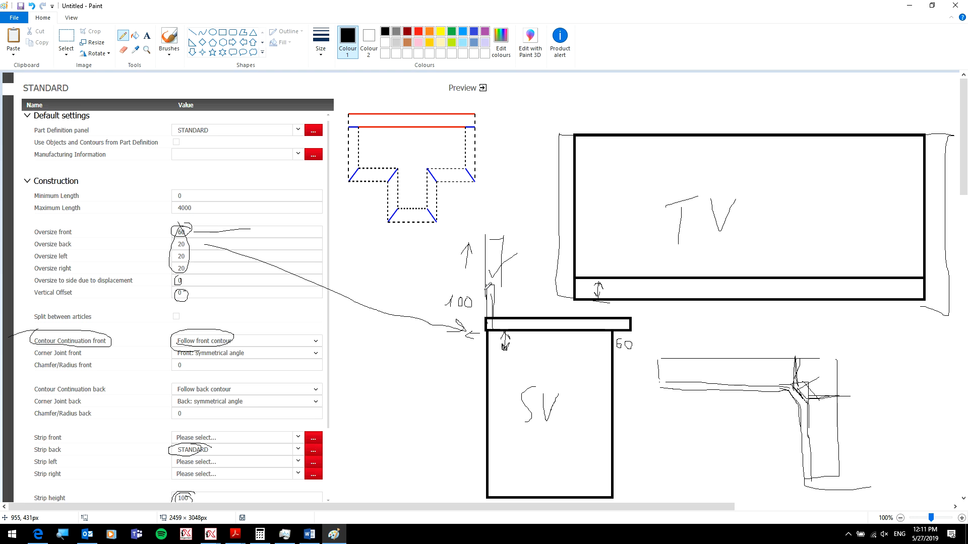
drag(498, 284, 501, 318)
click(40, 535)
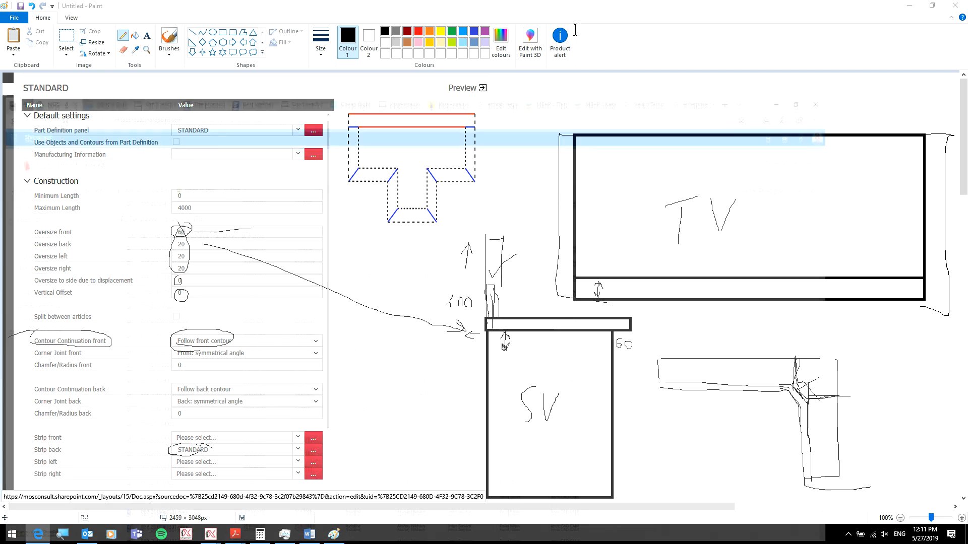
click(849, 8)
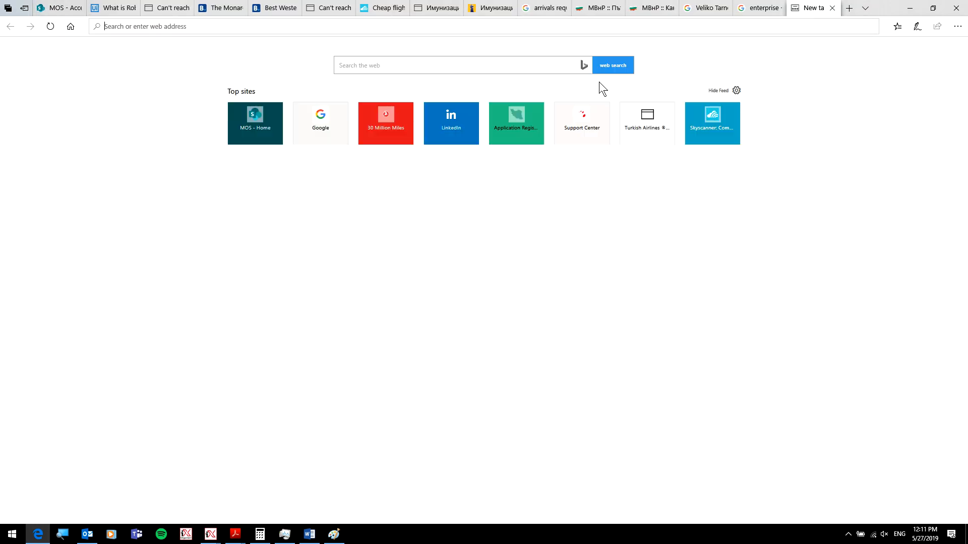
click(909, 8)
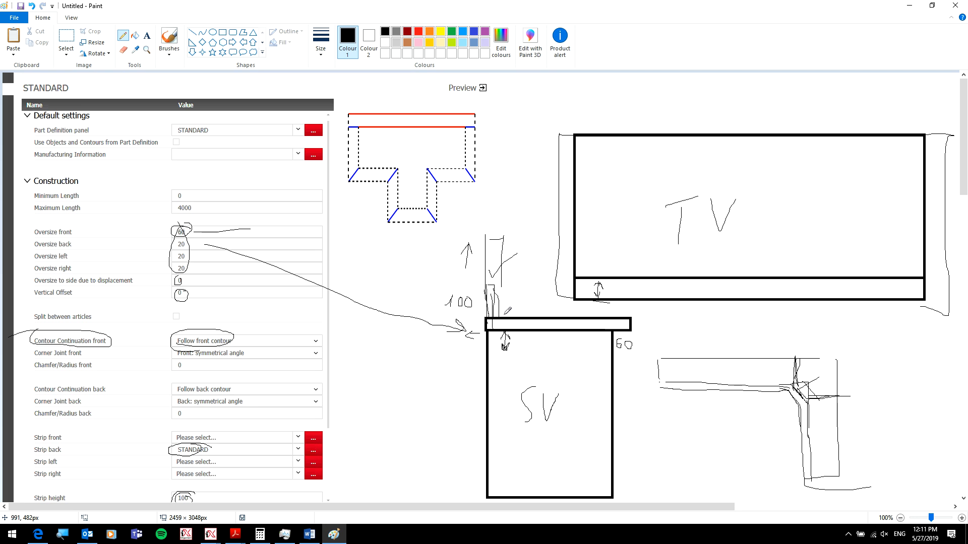
- Draw freehand lines just inside both side edges of the top view and one running along its front strip
drag(585, 139, 583, 294)
drag(910, 135, 899, 252)
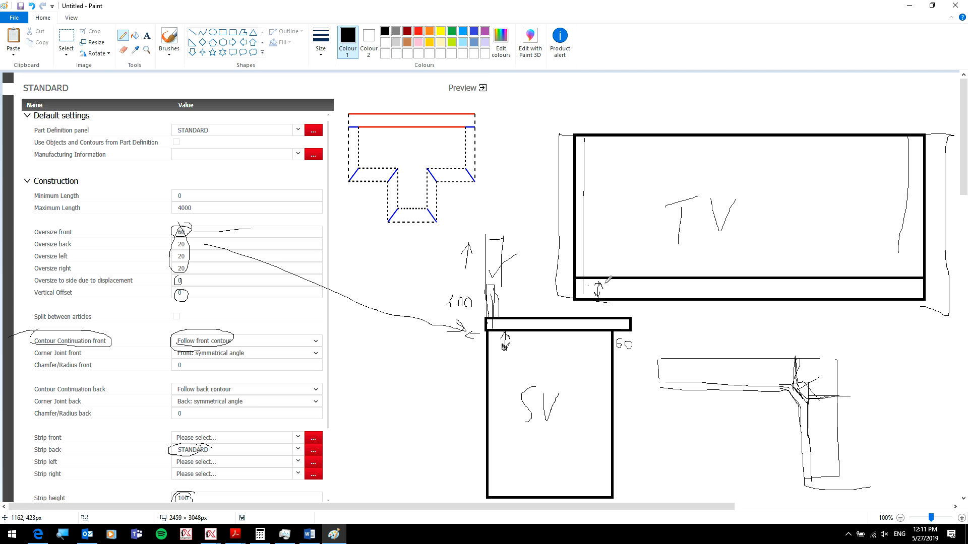
drag(590, 285, 958, 306)
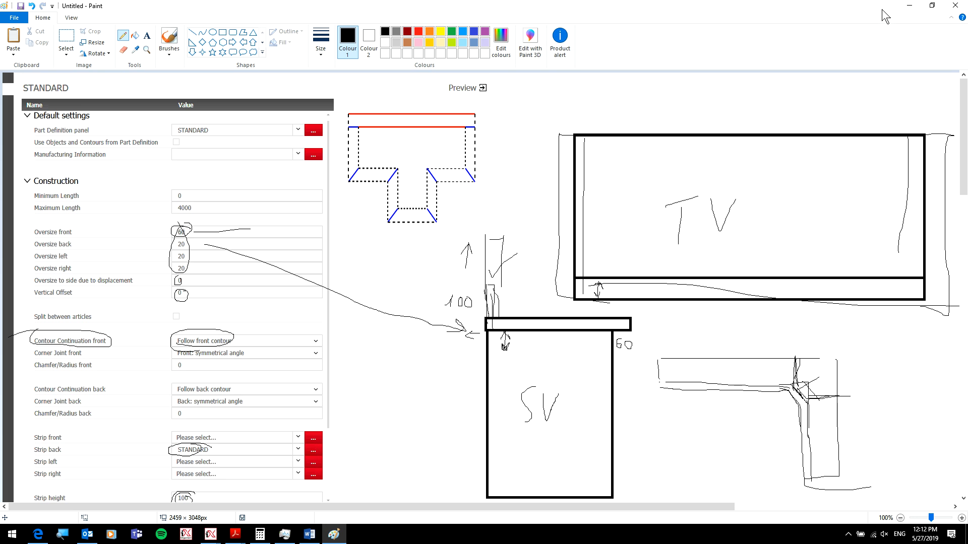
- Return to Element Manager from Paint and save a copy of the STANDARD work surface as WS_0000_SB500_test
click(910, 6)
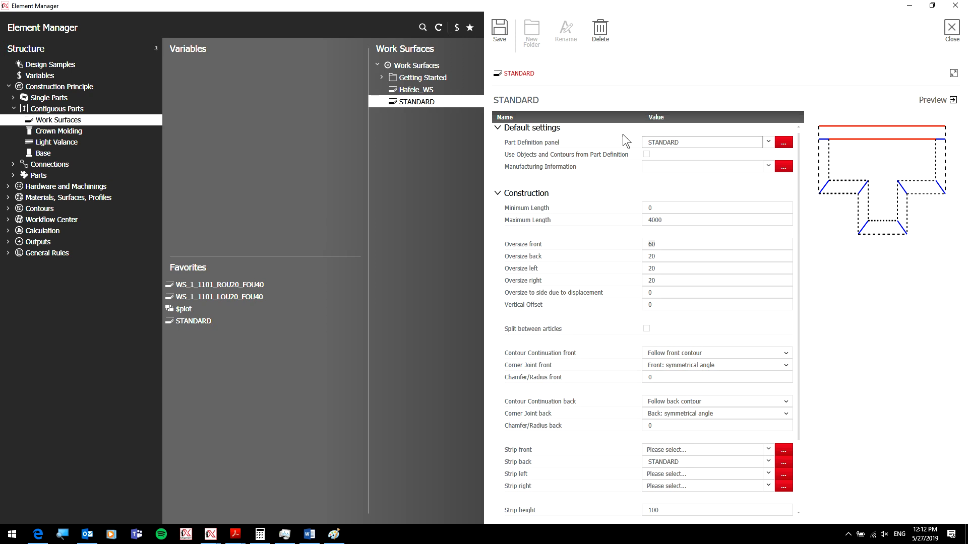
click(566, 105)
click(393, 103)
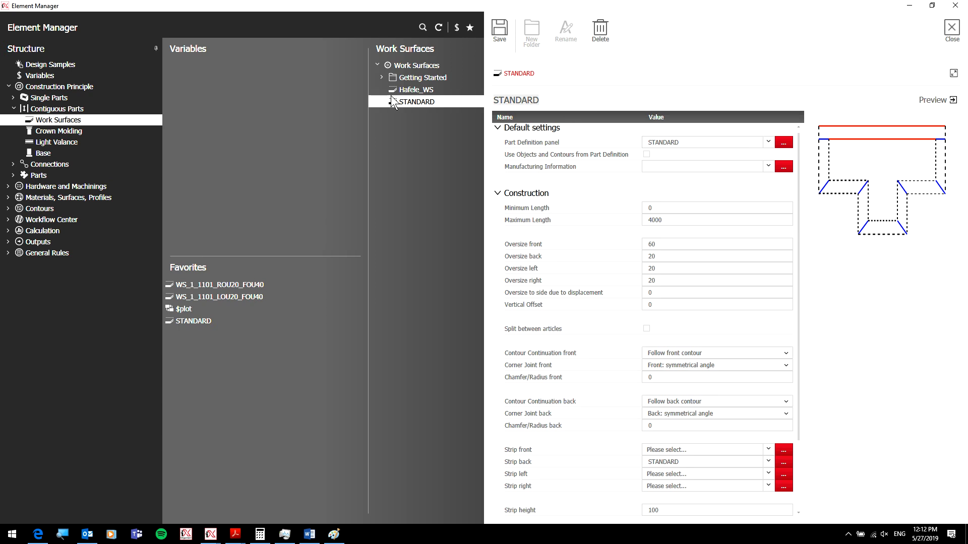
text(WS_)
text(0000)
text(_SB500)
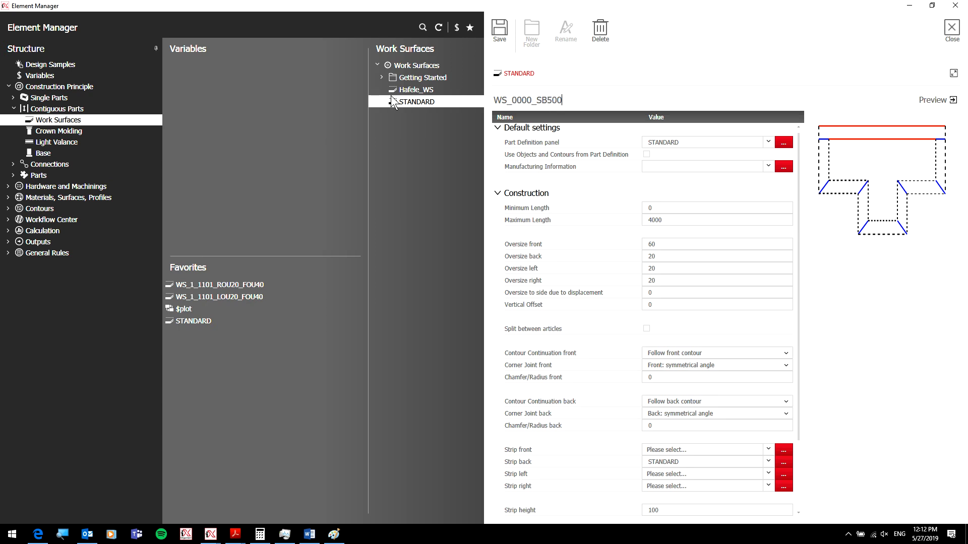
text(_test)
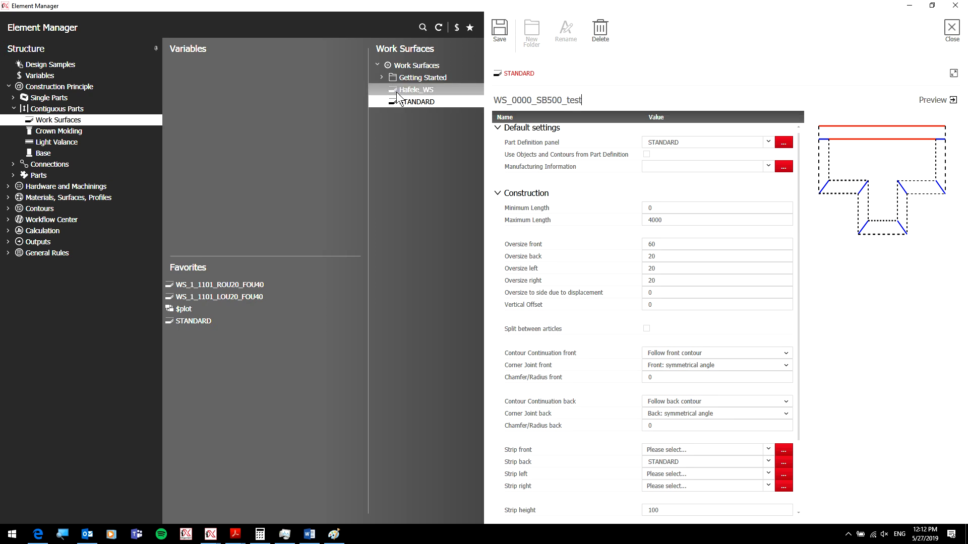
click(502, 24)
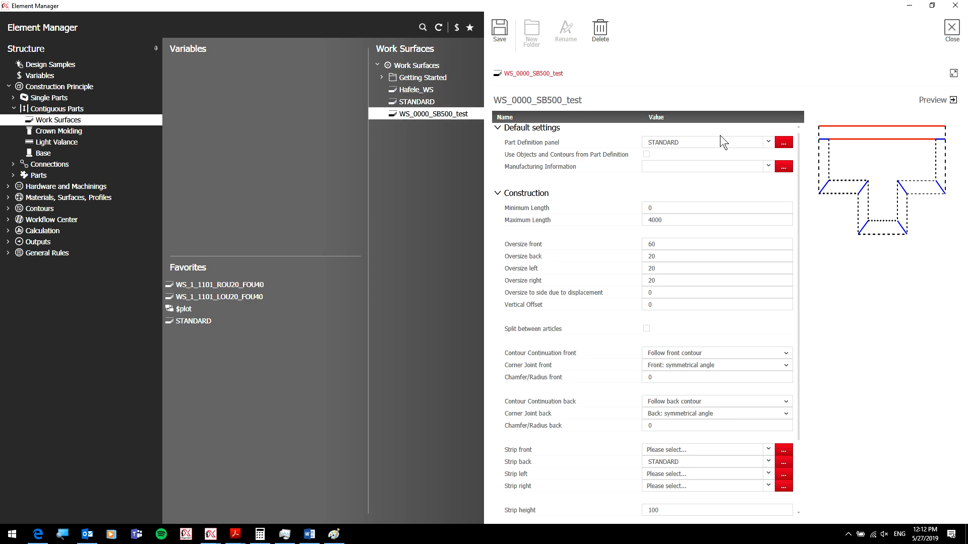
- Save another copy of the work surface as WS38_0000_SB500_test and a copy of its STANDARD panel part definition as STANDARD_38
click(508, 101)
text(38_0000_SB500_test)
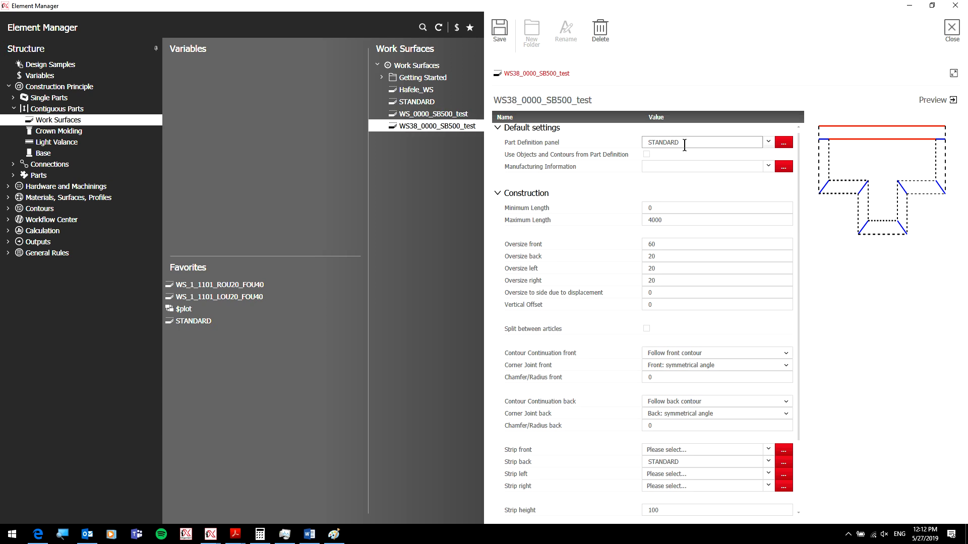
click(782, 142)
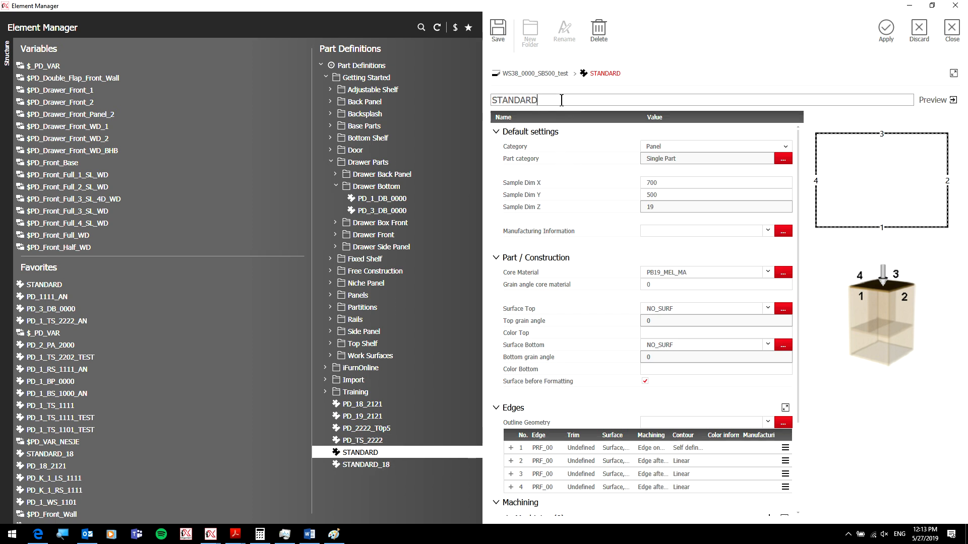
text(_38)
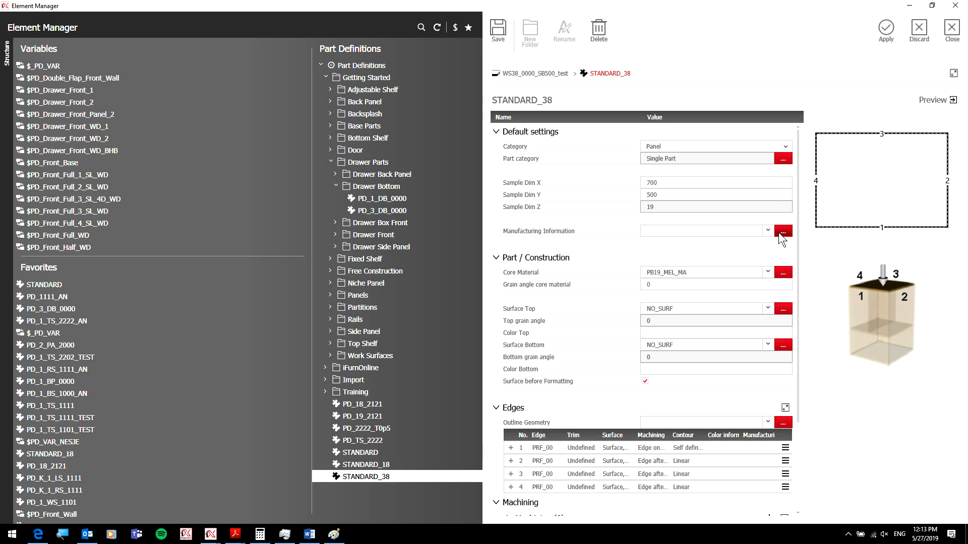
- Make STANDARD_38 a Multiple Part and create construction points at the panel corners with linear division 0:1:0 in X and Y
click(780, 159)
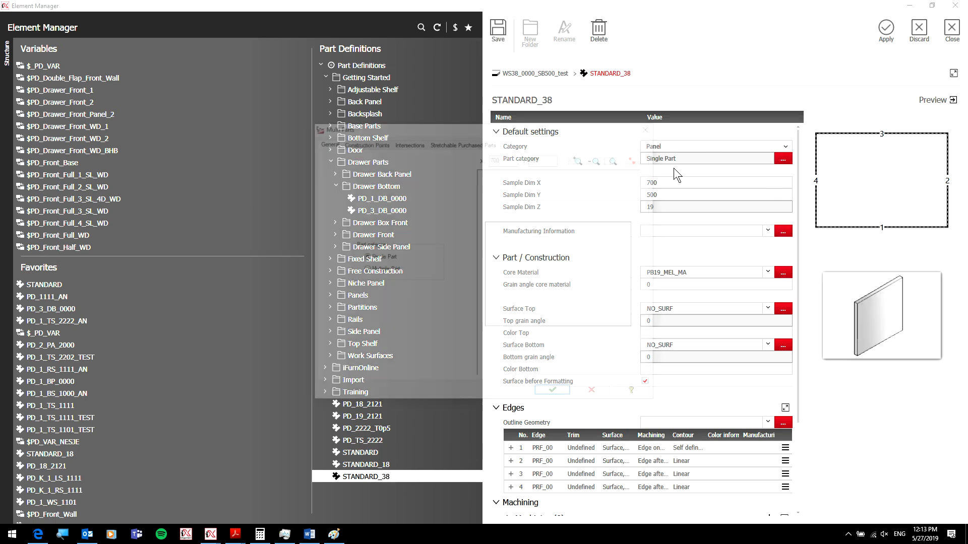
click(392, 272)
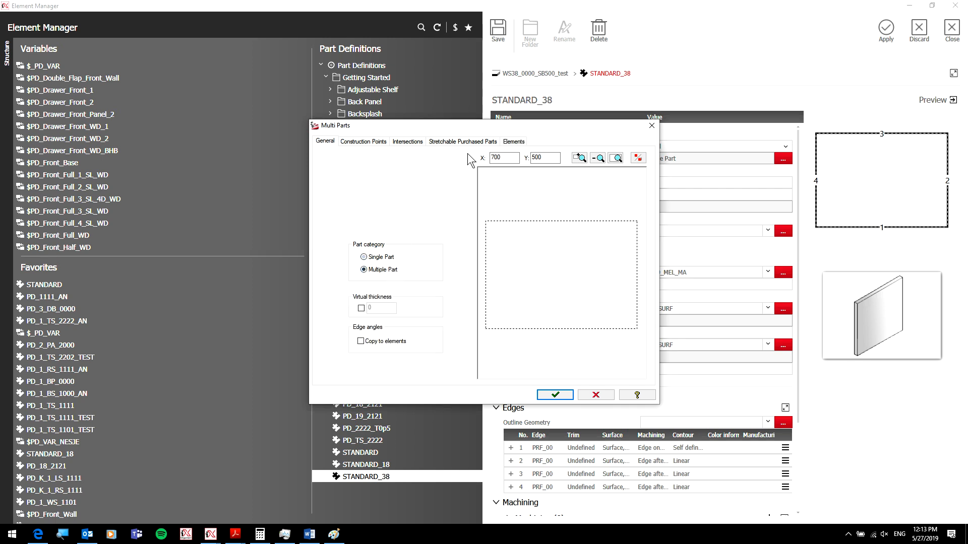
click(524, 141)
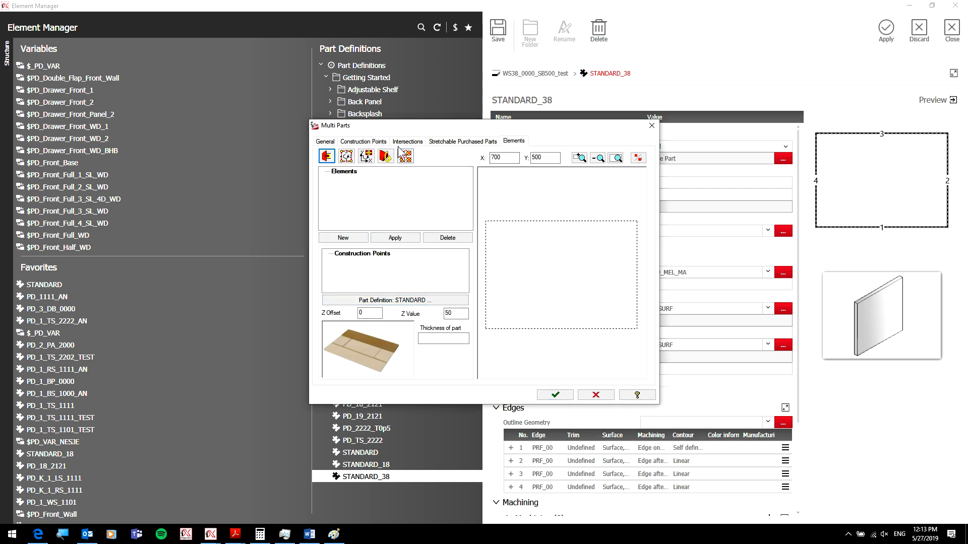
click(379, 141)
click(359, 323)
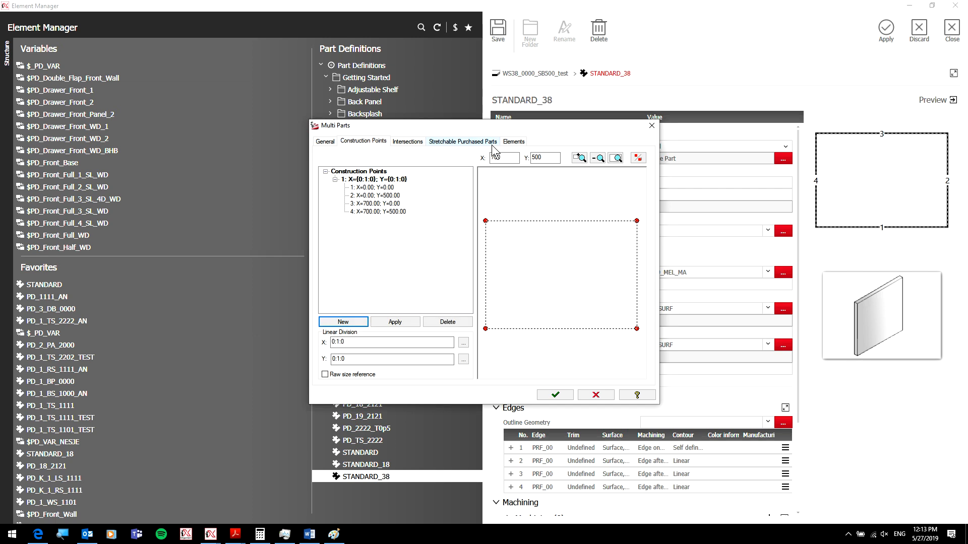
- Create a STANDARD element spanning the four corner construction points of the panel
click(514, 142)
click(486, 329)
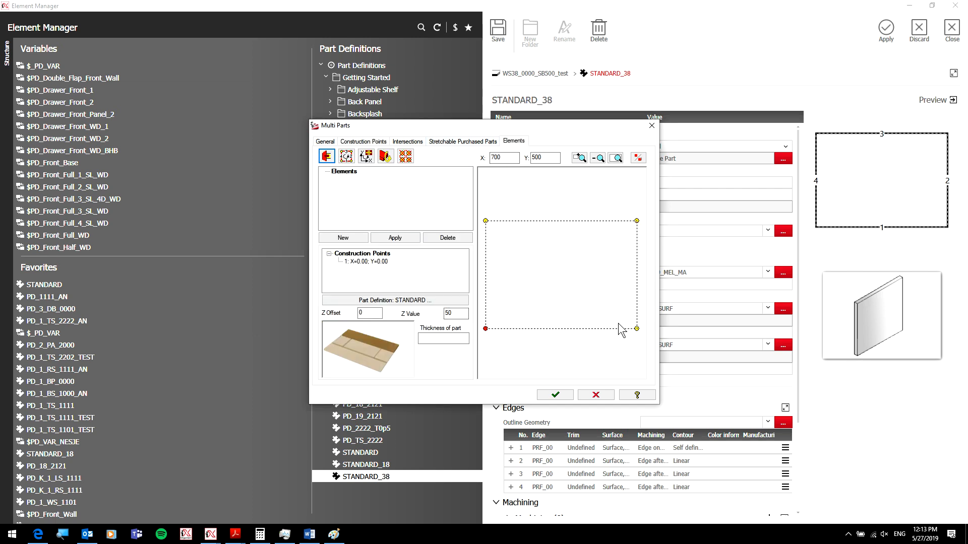
click(636, 329)
click(636, 221)
click(486, 220)
click(343, 238)
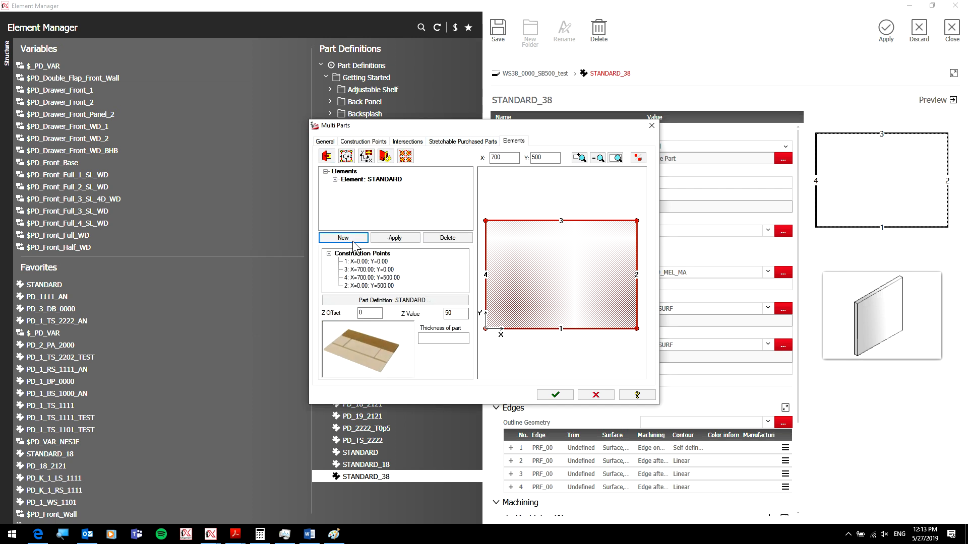
- Add a second STANDARD element with a Z offset of 19, and apply STANDARD_38 as the work surface's panel definition
click(343, 237)
text(19)
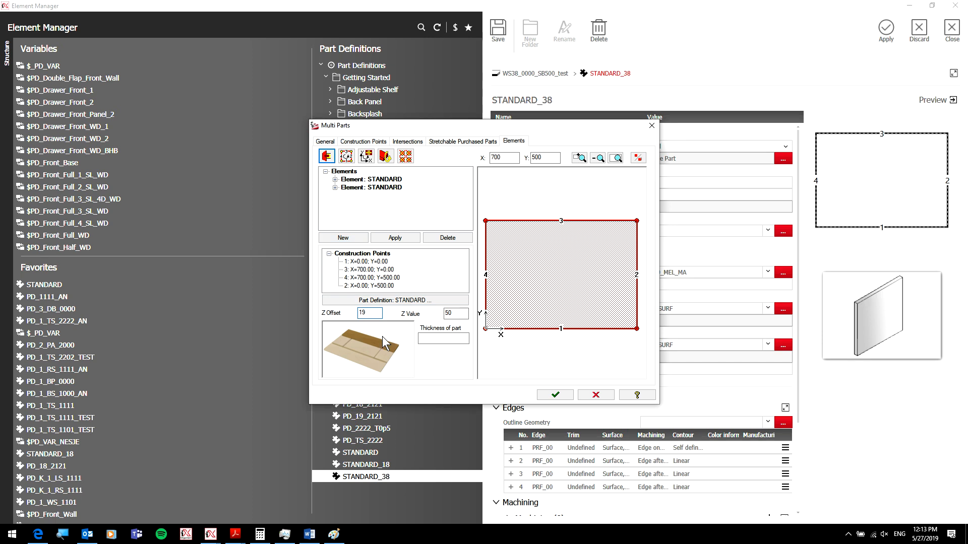
click(377, 242)
click(555, 395)
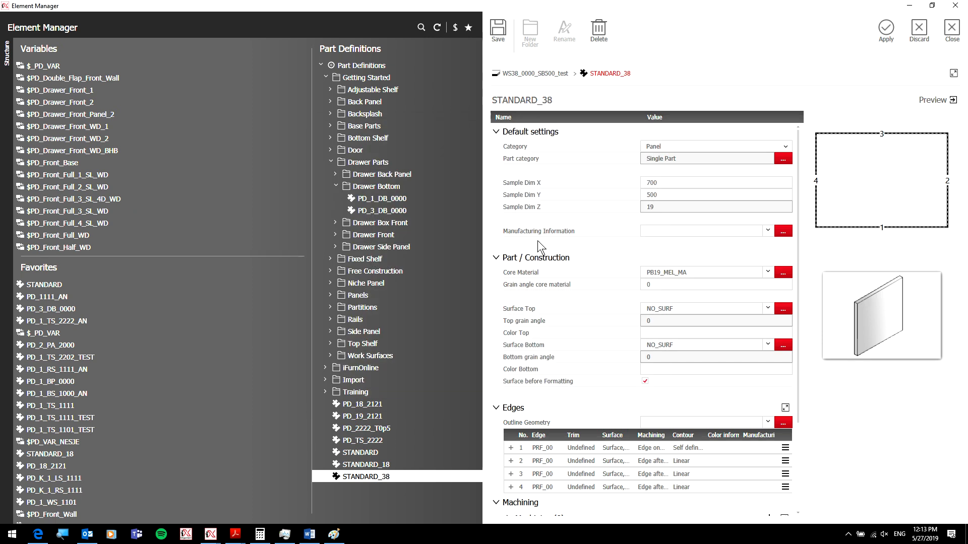
click(886, 31)
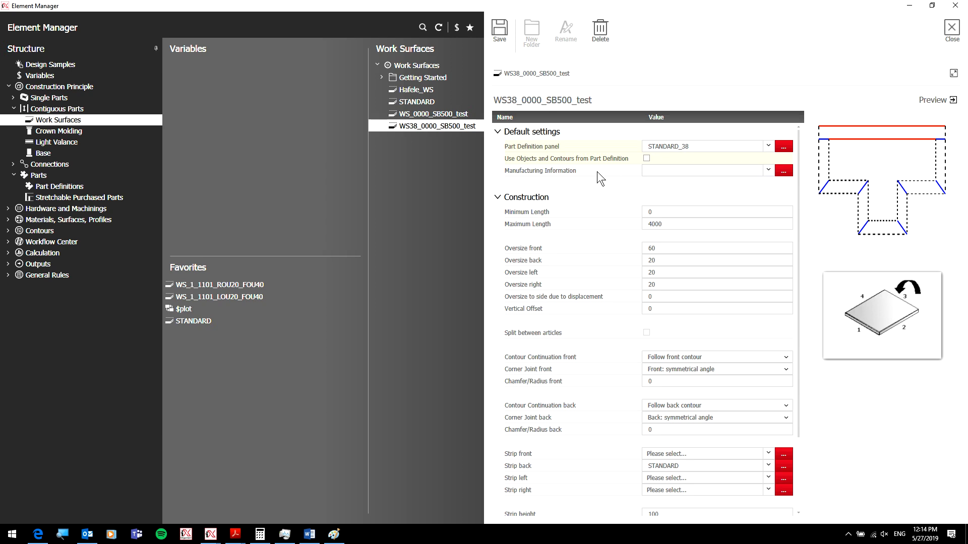
- Go through the manufacturing information and length limits, and set the front oversize to 40
click(654, 170)
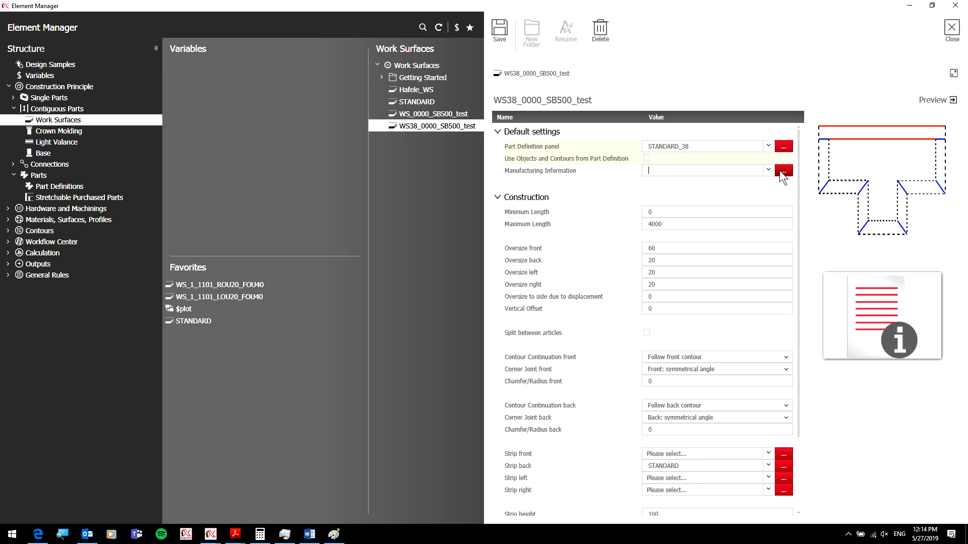
click(666, 212)
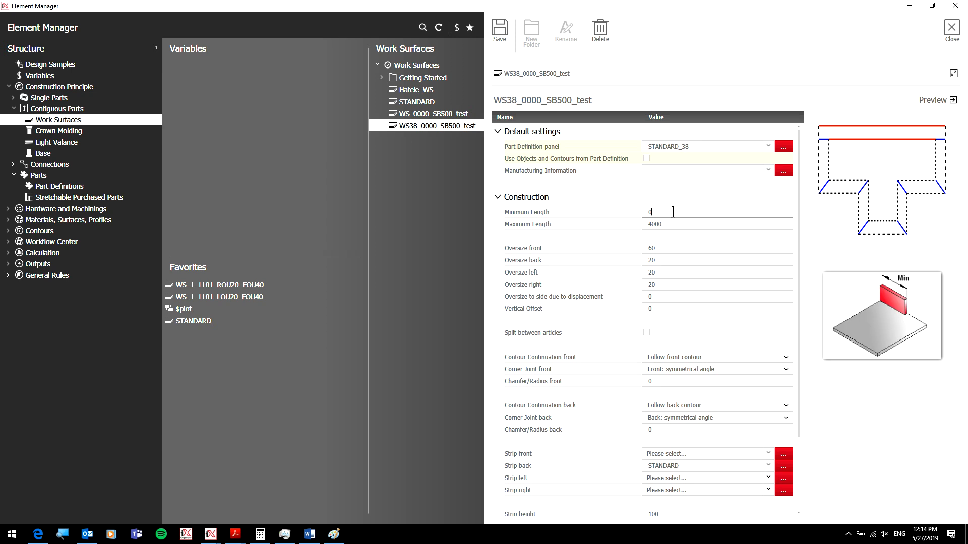
click(708, 223)
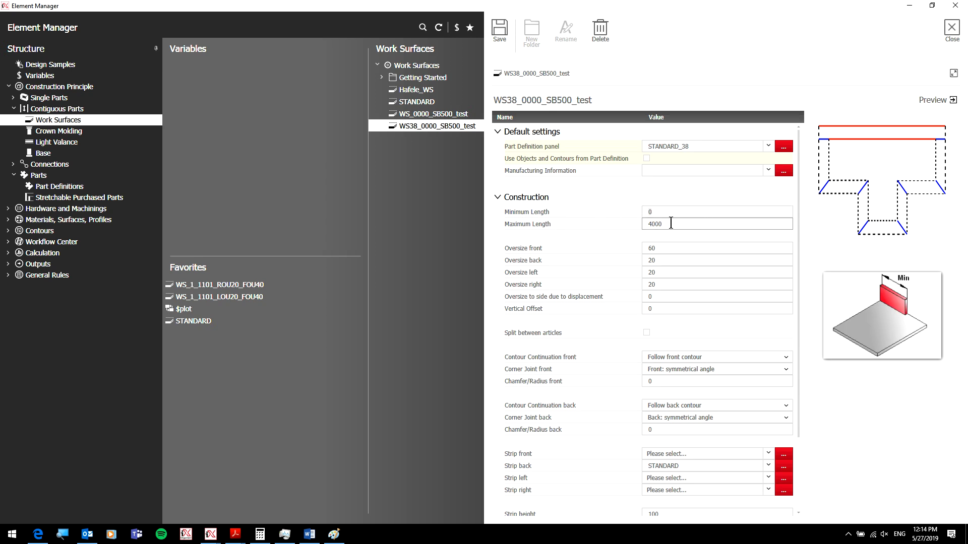
click(704, 246)
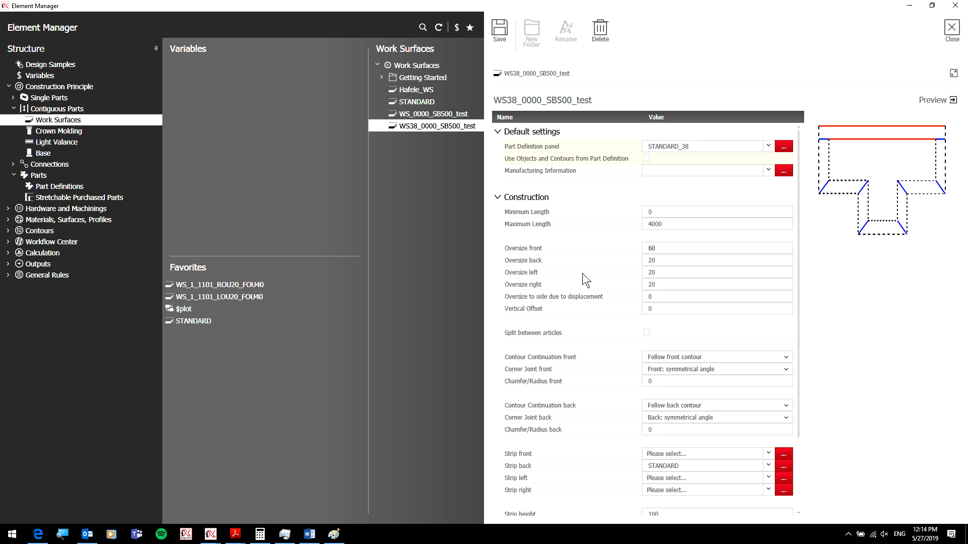
click(676, 248)
text(4)
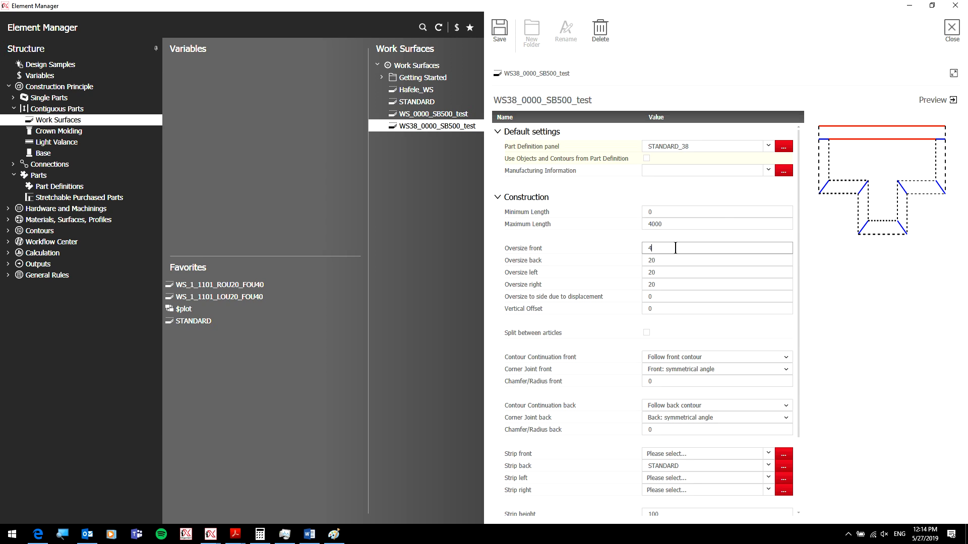
text(0)
key(Tab)
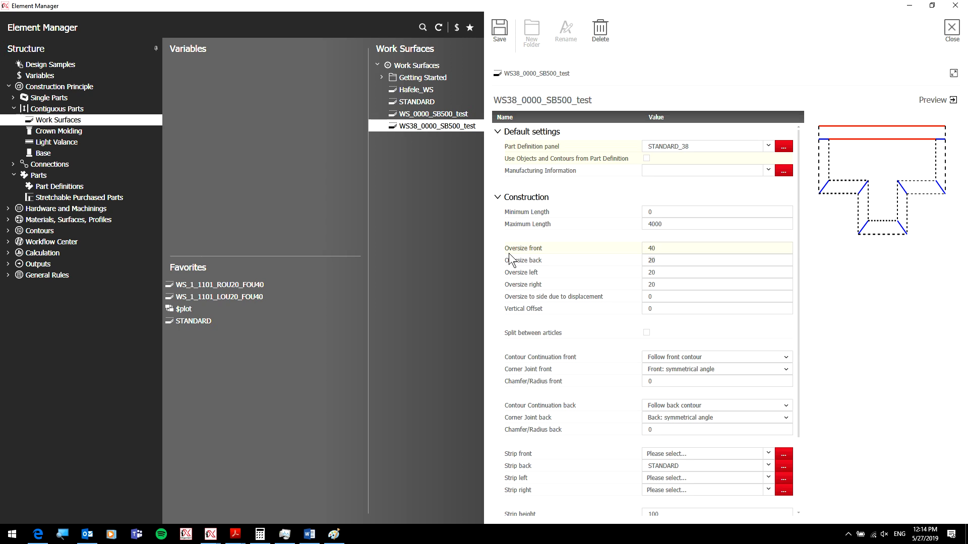
- Set the back oversize to 10 and go through the right oversize, side displacement oversize and vertical offset settings
click(706, 270)
text(10)
click(661, 284)
click(661, 297)
click(661, 309)
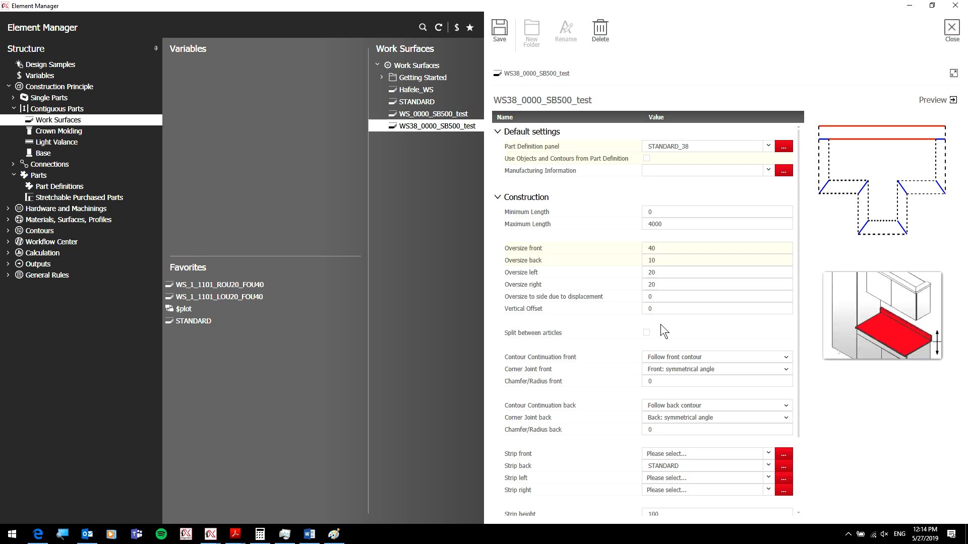
- Toggle Split between articles, and try Front straight and Front angled as the front contour continuation before restoring Follow front contour
click(647, 332)
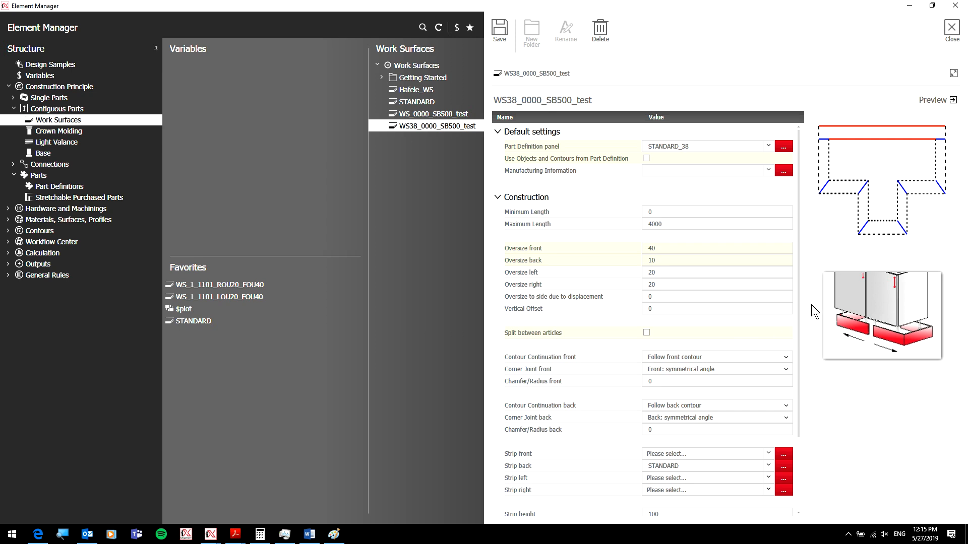
click(778, 358)
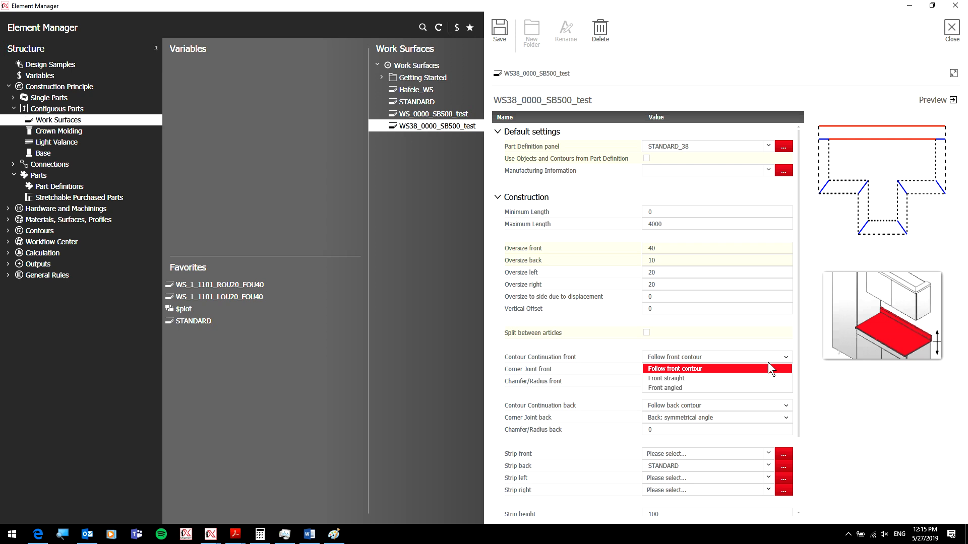
click(722, 377)
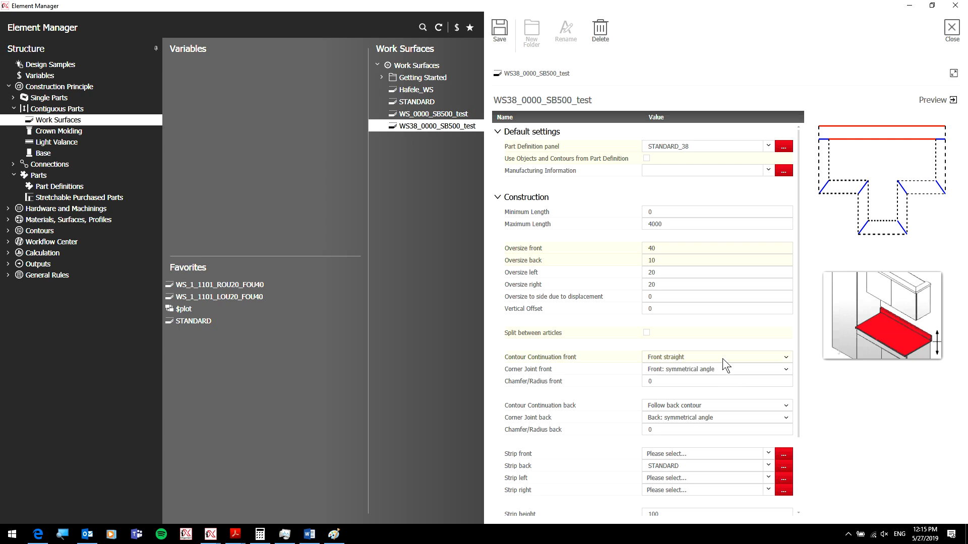
click(722, 359)
click(697, 383)
click(712, 359)
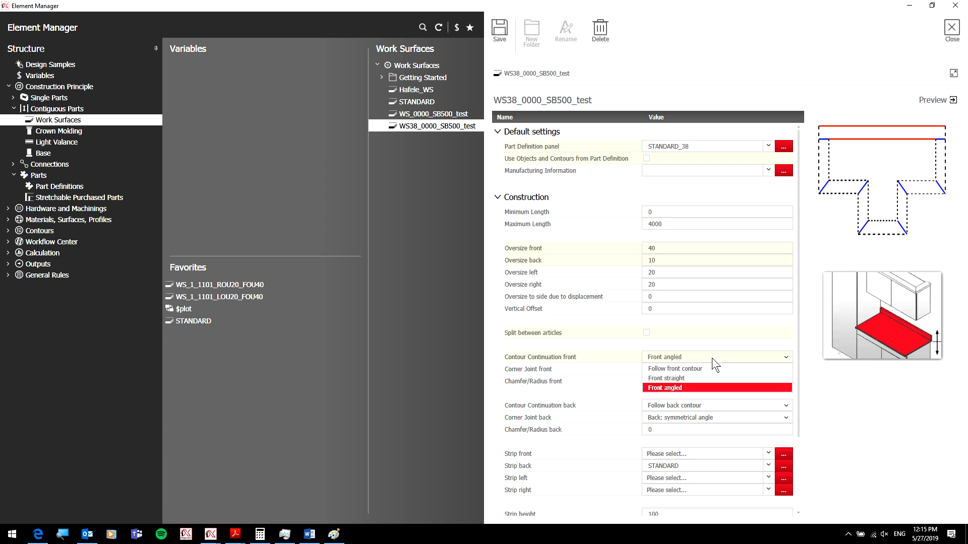
click(696, 370)
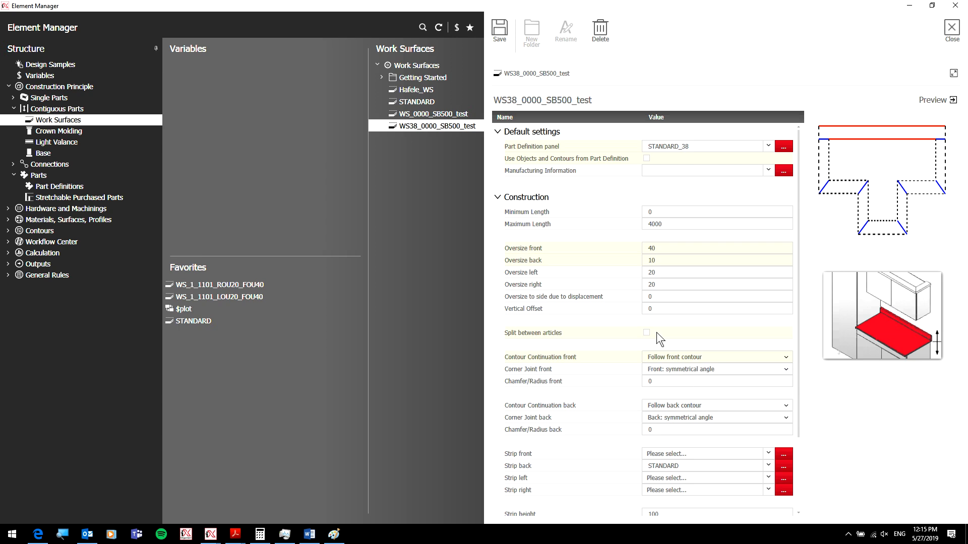
- Try the asymmetrical angle for the front corner joint and restore the symmetrical angle
click(669, 369)
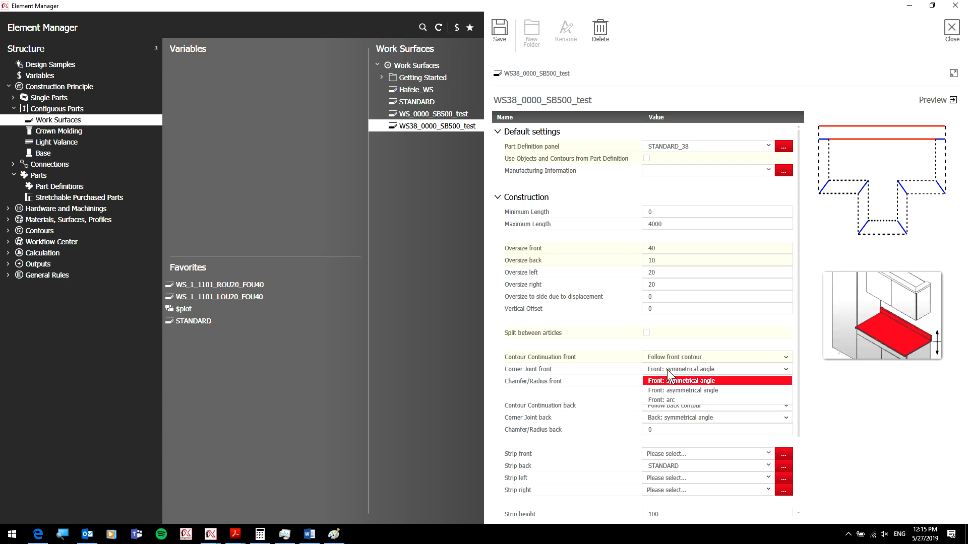
click(672, 389)
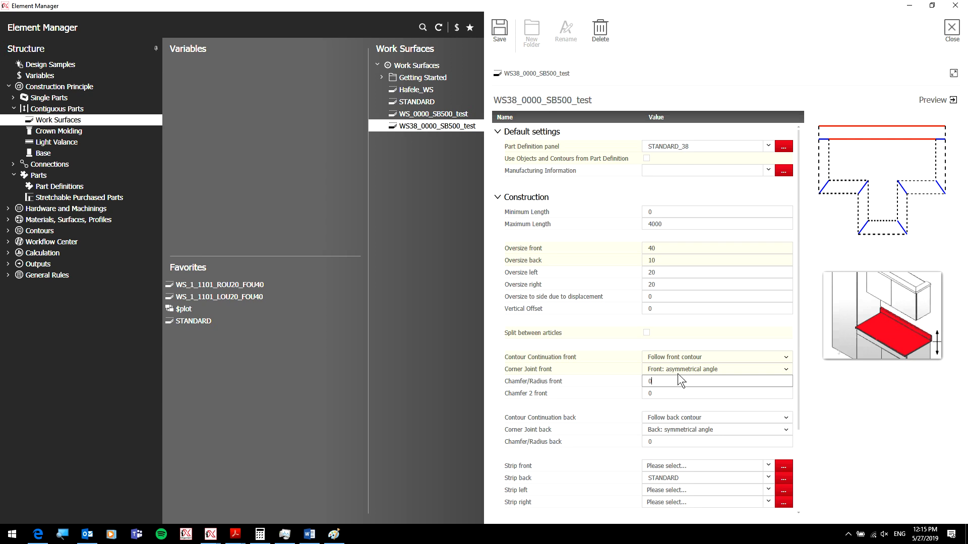
click(679, 372)
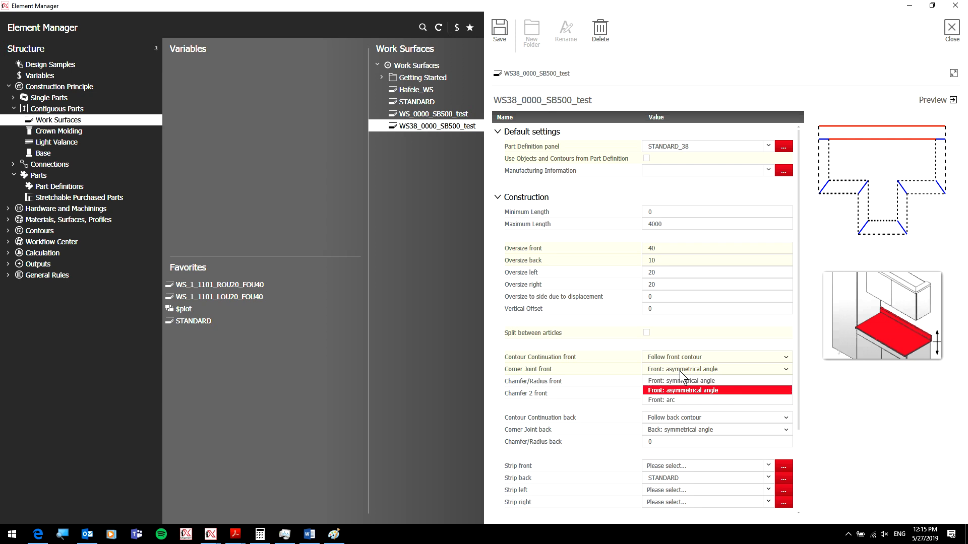
click(708, 380)
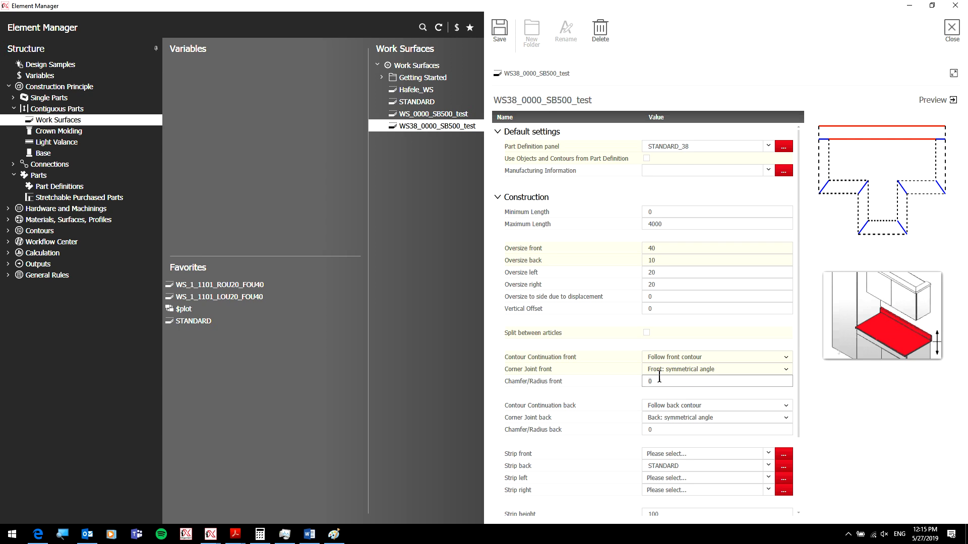
- Set the strip height to 500 for the work surface's STANDARD back strip
scroll(675, 395, down, 2)
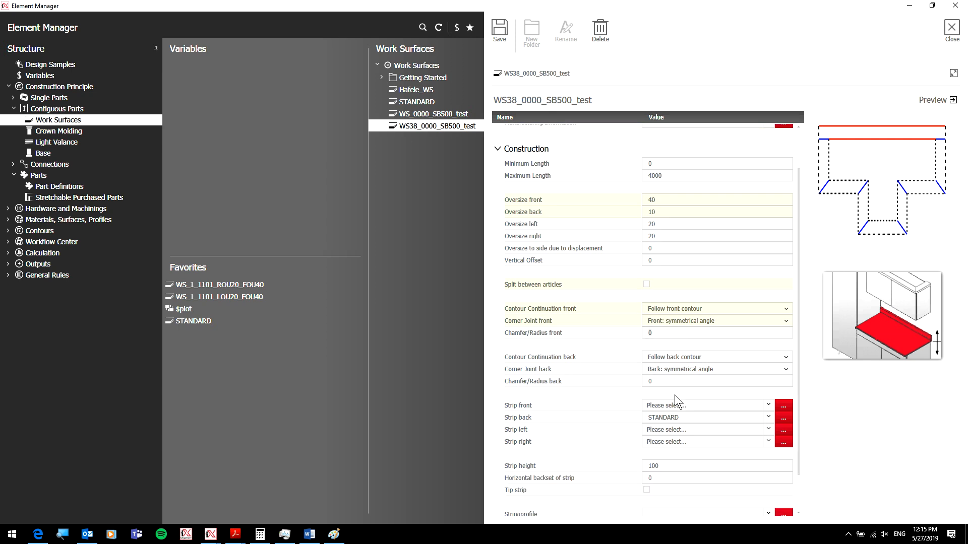
click(690, 419)
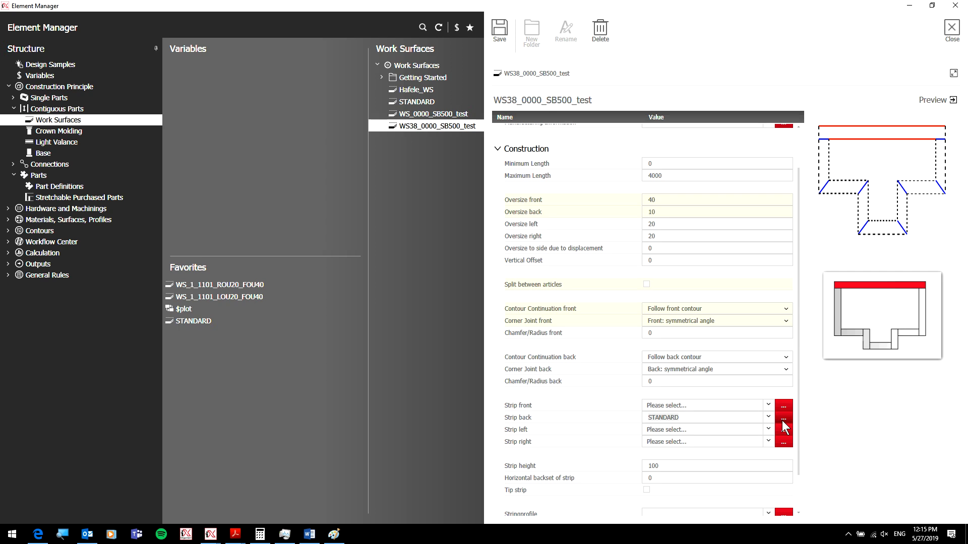
click(682, 466)
key(BackSpace)
key(BackSpace)
key(BackSpace)
text(5000)
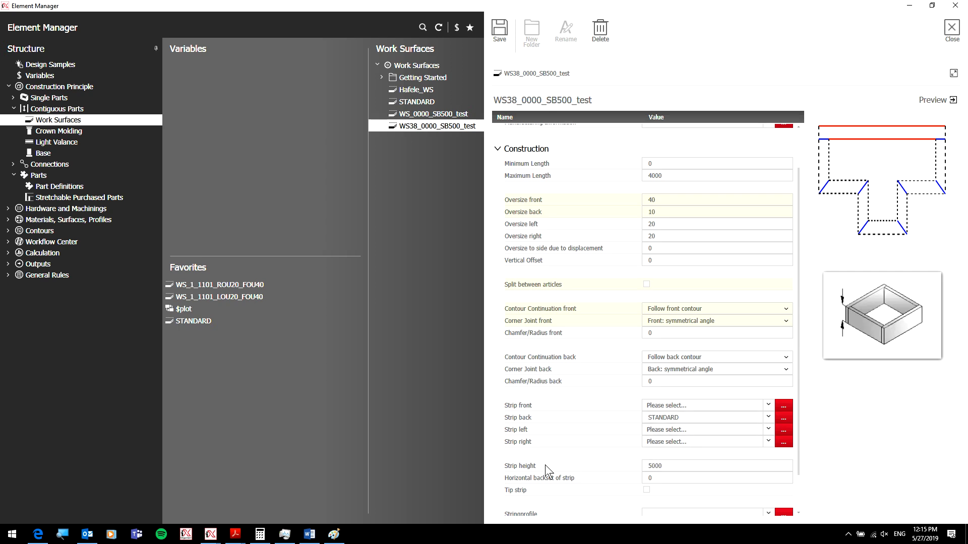
key(BackSpace)
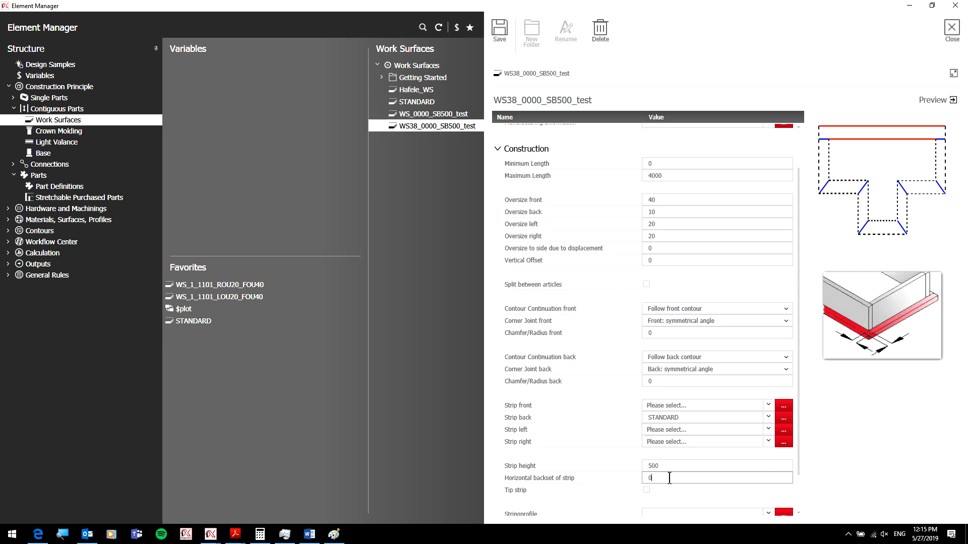
- Go through the horizontal backset, string profile and string profile path settings of the work surface
scroll(669, 479, down, 2)
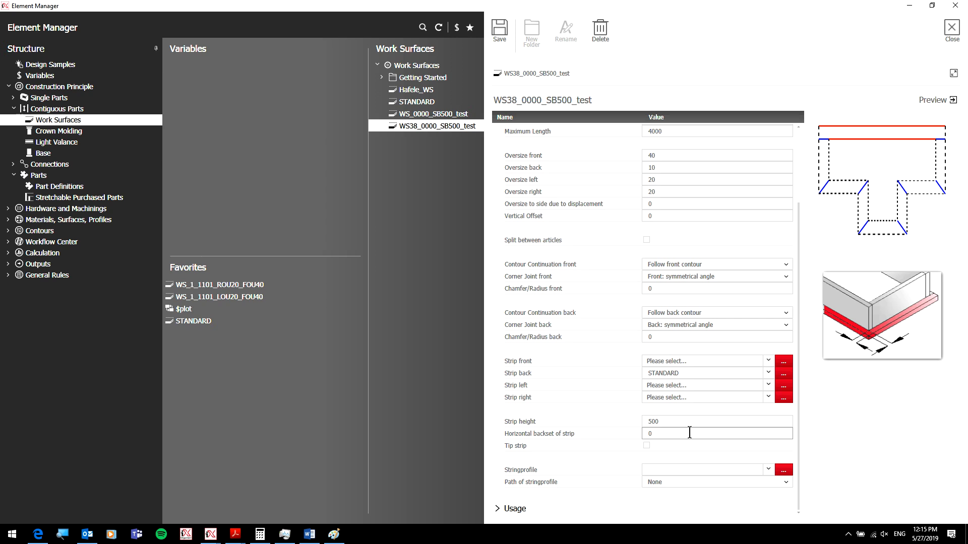
click(761, 474)
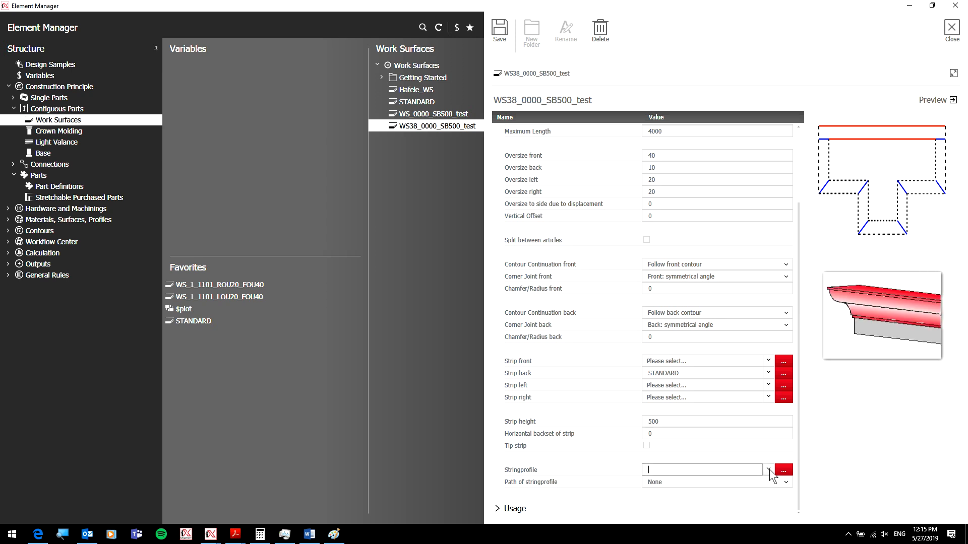
click(686, 482)
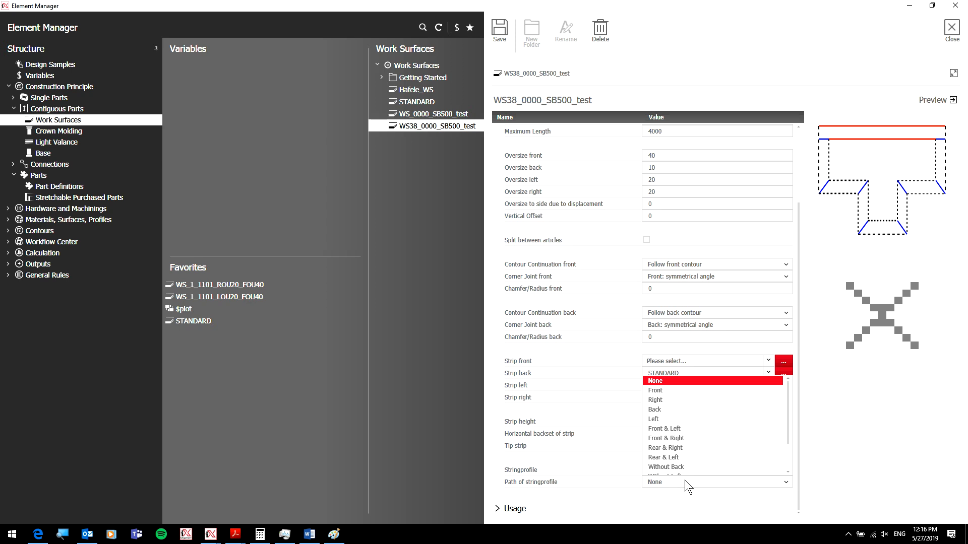
click(685, 480)
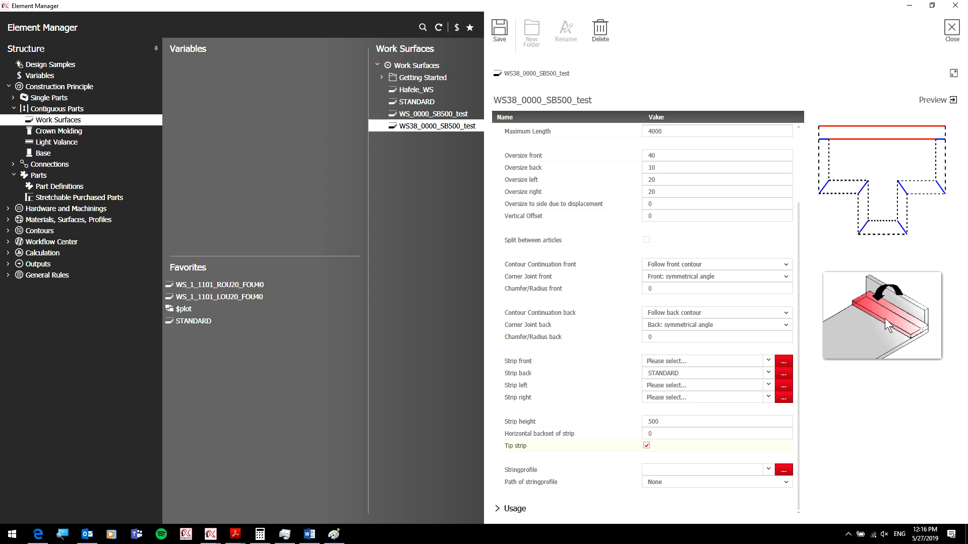
- Turn the Tip strip option off and close the Element Manager to return to the kitchen drawing
click(647, 445)
click(601, 95)
click(950, 35)
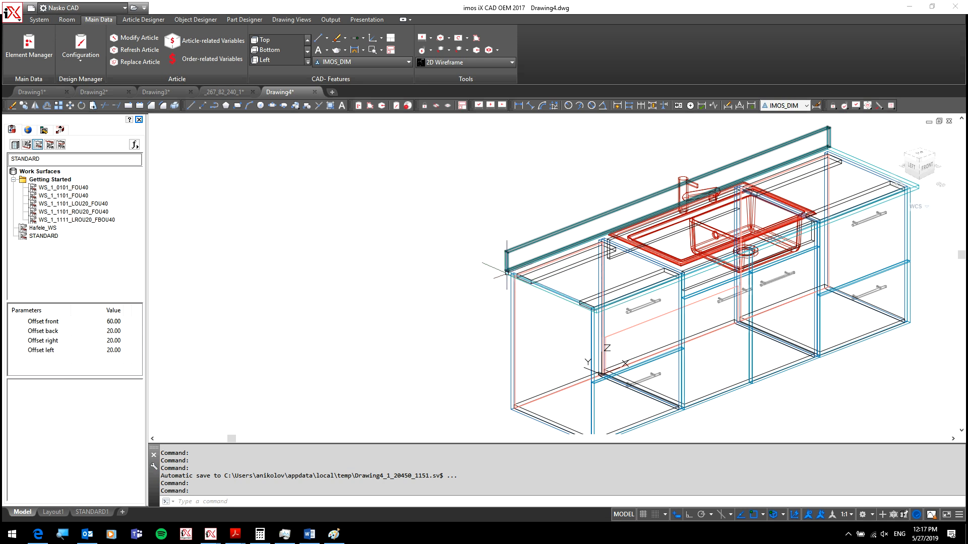
- Delete the existing STANDARD work surface, Pos. 004, from the base cabinets
click(31, 131)
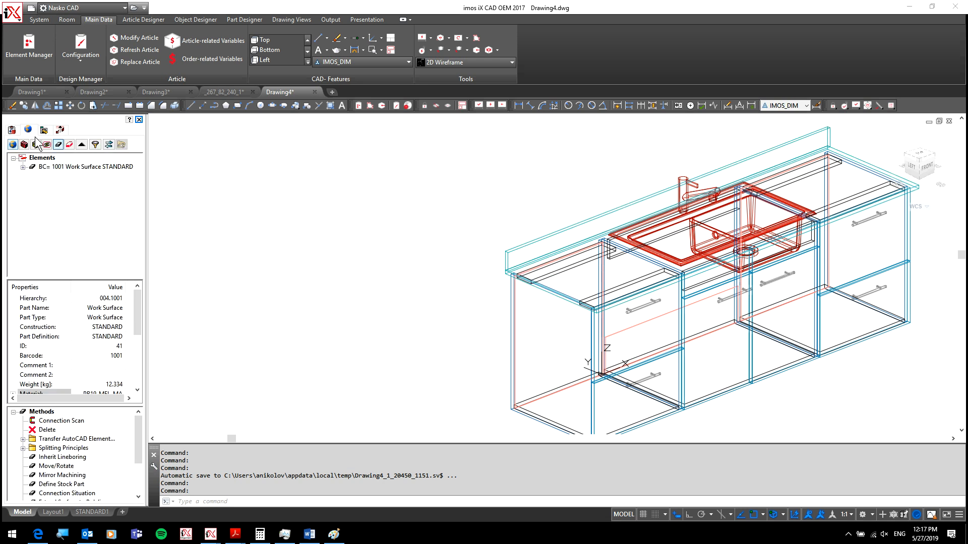
click(13, 145)
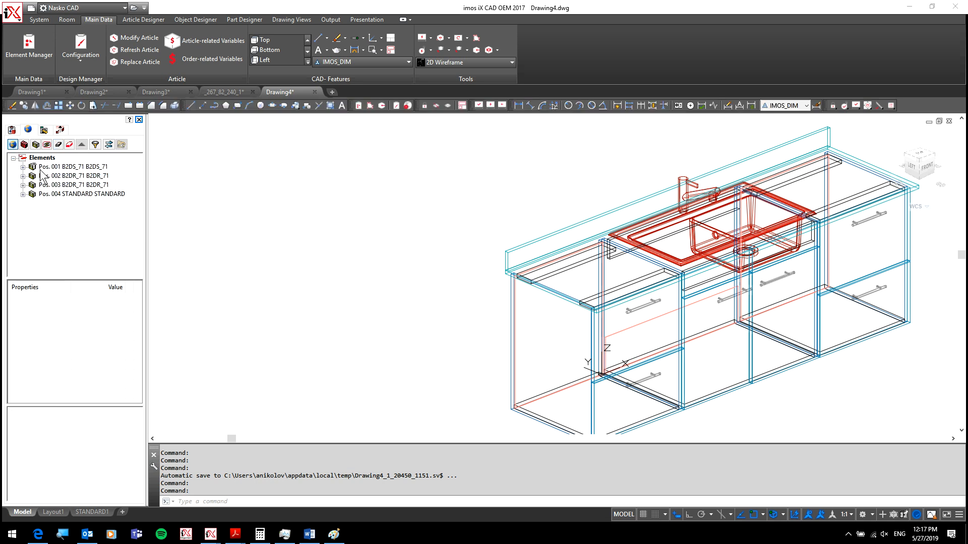
click(58, 194)
scroll(486, 269, up, 4)
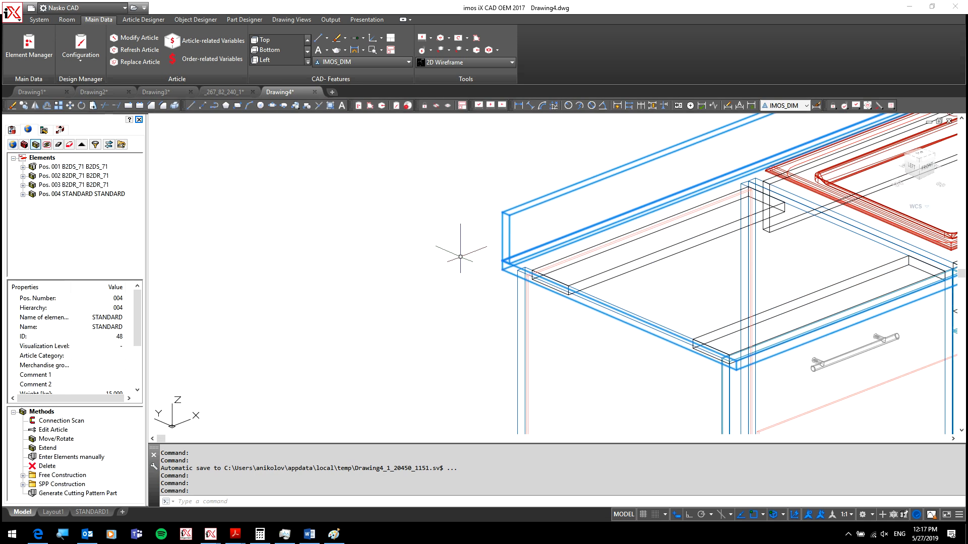
scroll(426, 276, down, 4)
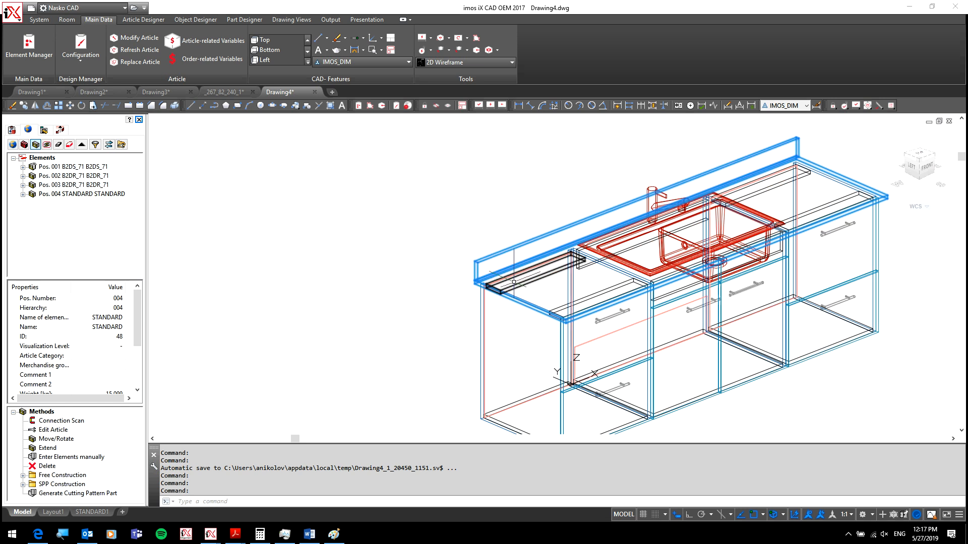
double_click(45, 466)
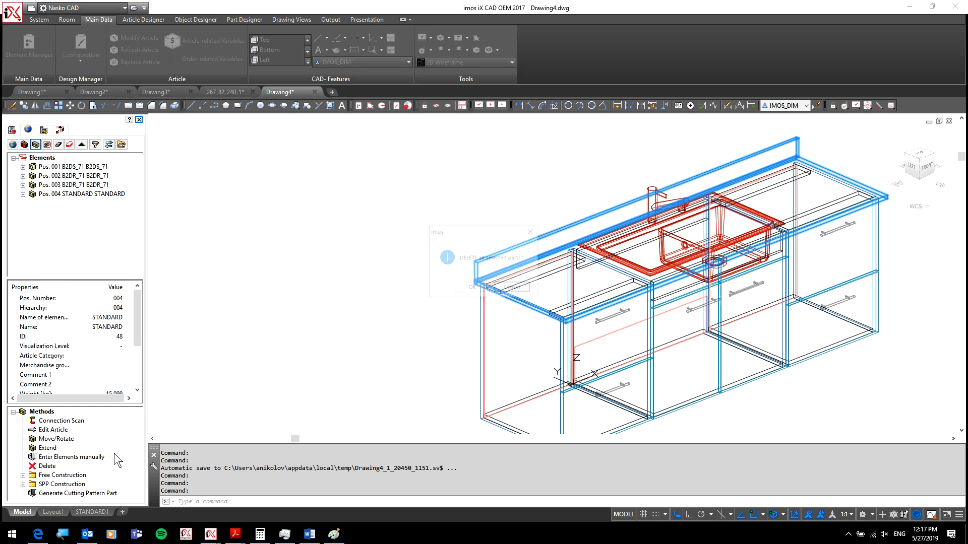
click(472, 289)
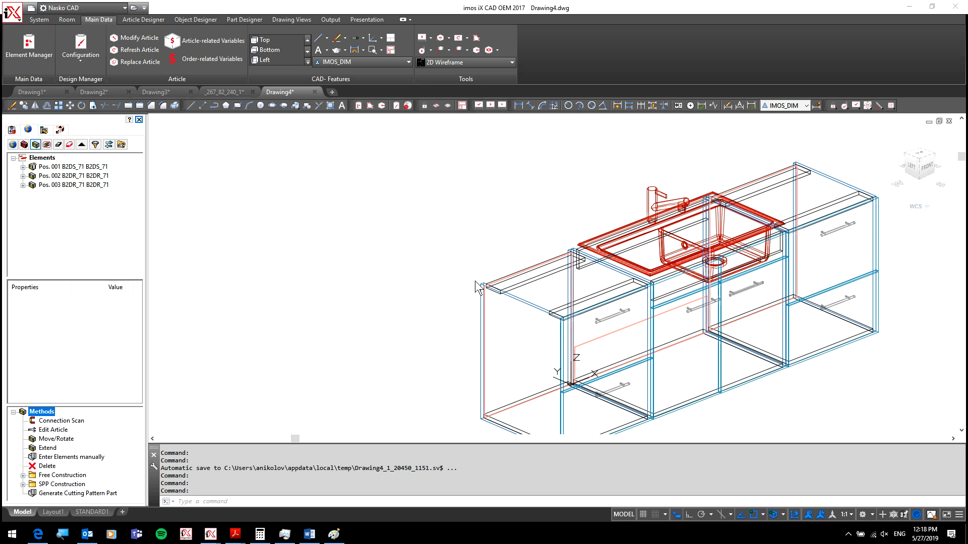
- Insert the WS38_0000_SB500_test work surface on the three base cabinets
click(11, 130)
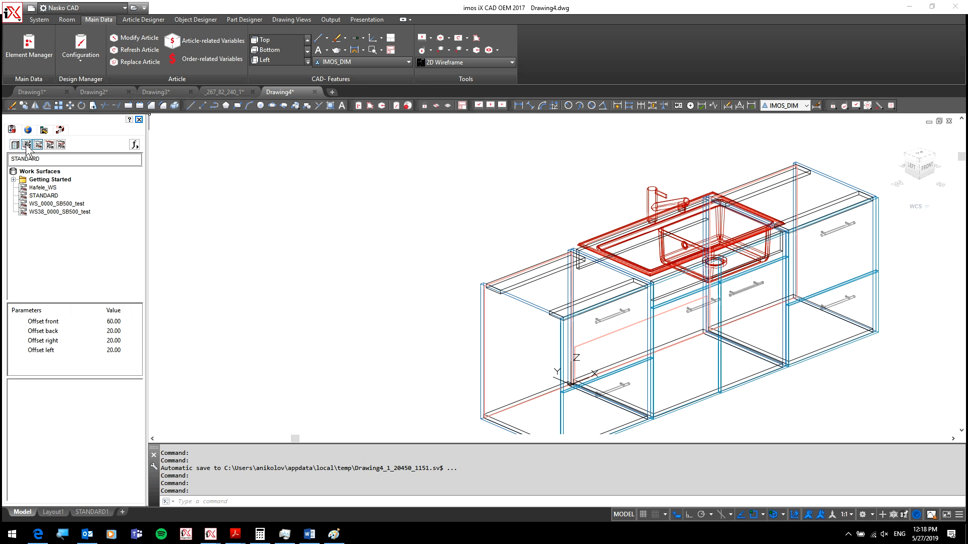
click(45, 196)
double_click(55, 213)
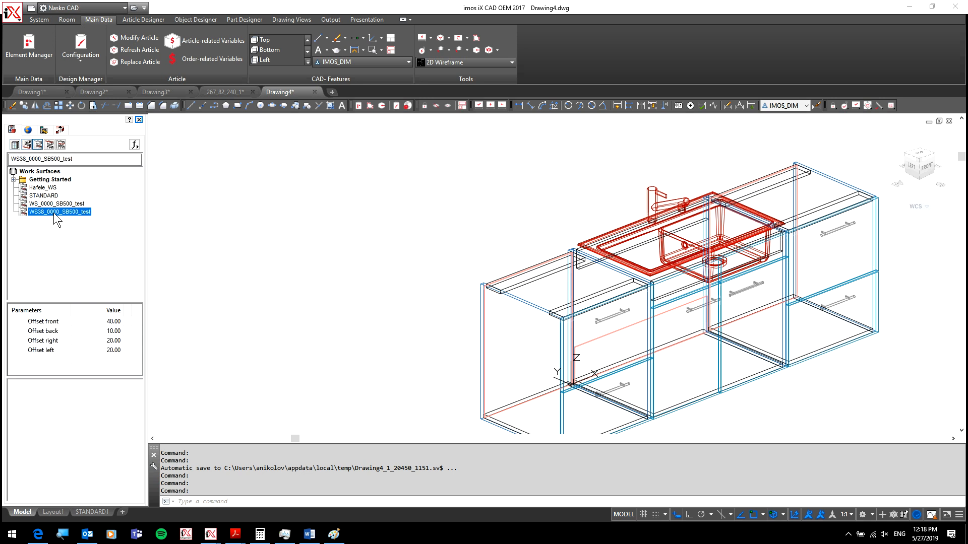
click(512, 291)
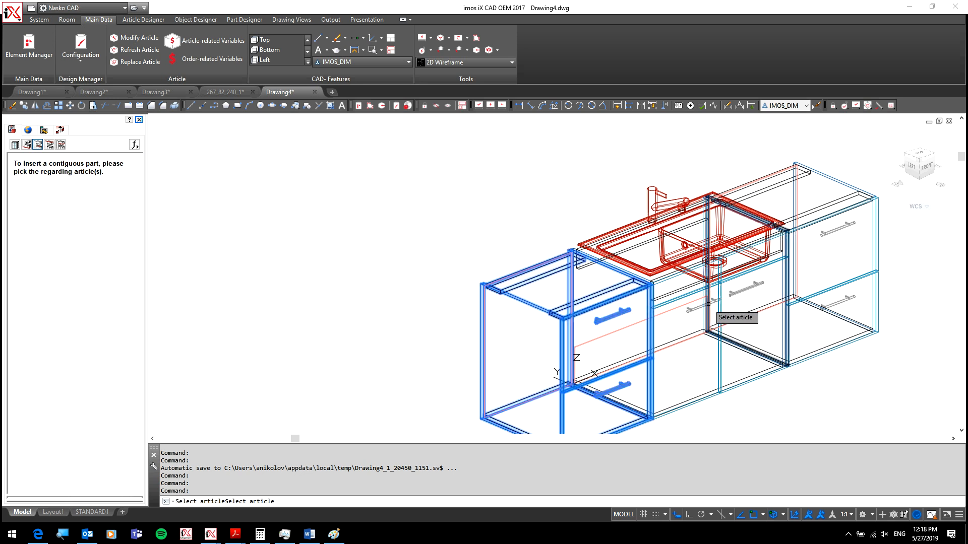
click(706, 312)
click(690, 312)
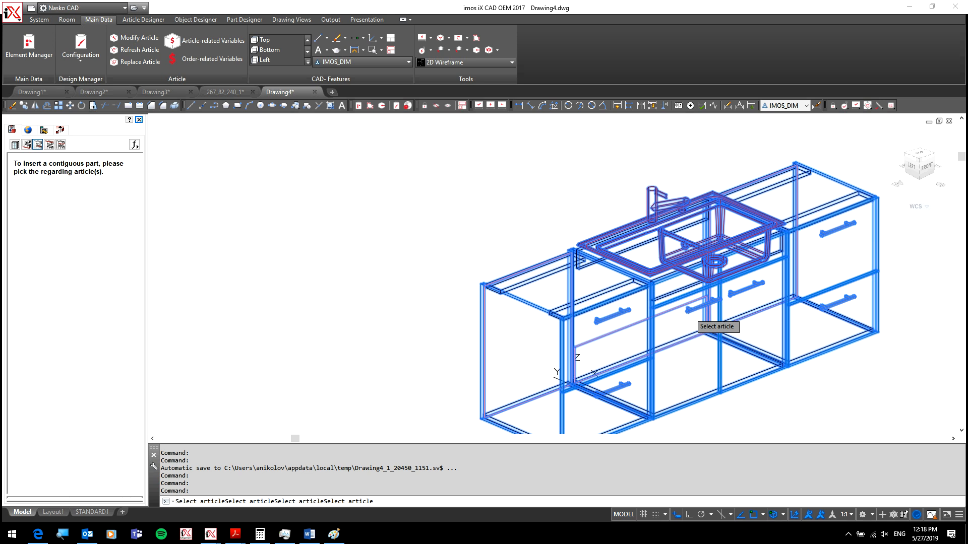
key(Return)
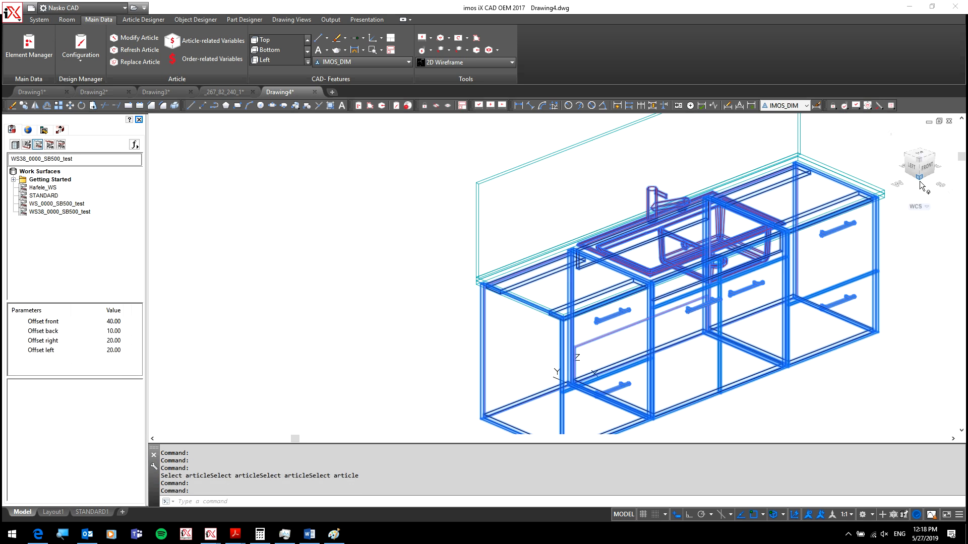
- Check the new work surface's layers and front overhang from the left, and view the cabinet run from the front
click(913, 168)
scroll(586, 266, up, 5)
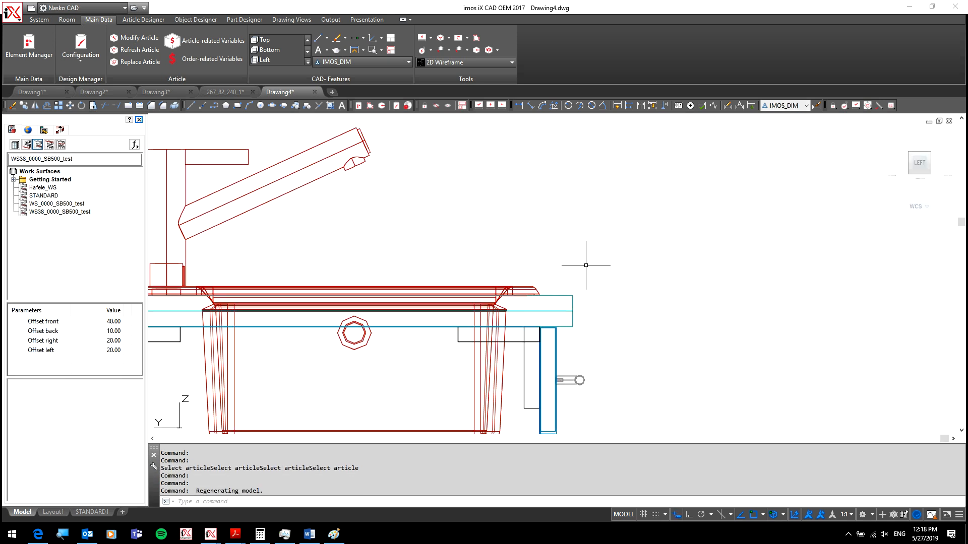
click(937, 162)
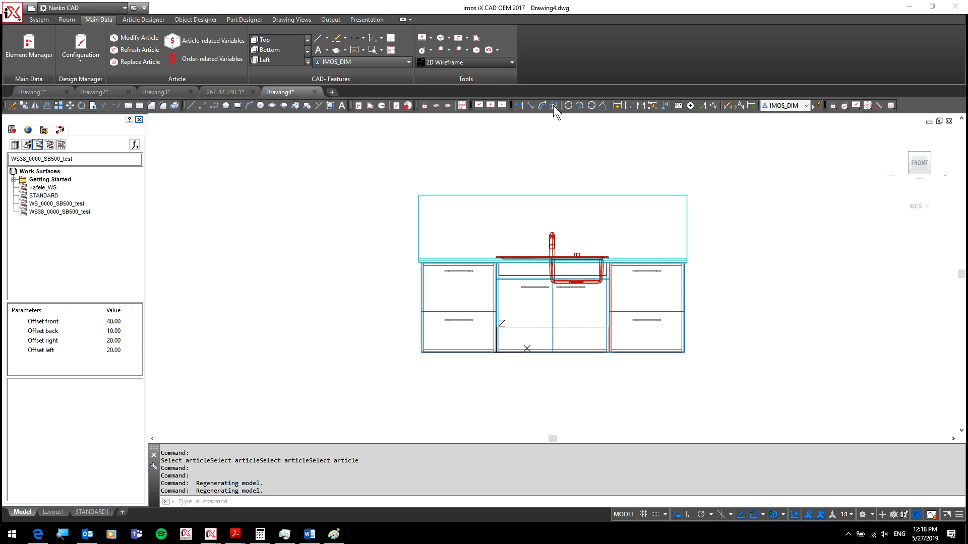
- Display the model in the Realistic style and examine the work surface's edge, back strip and sink area in 3D
click(507, 62)
click(485, 118)
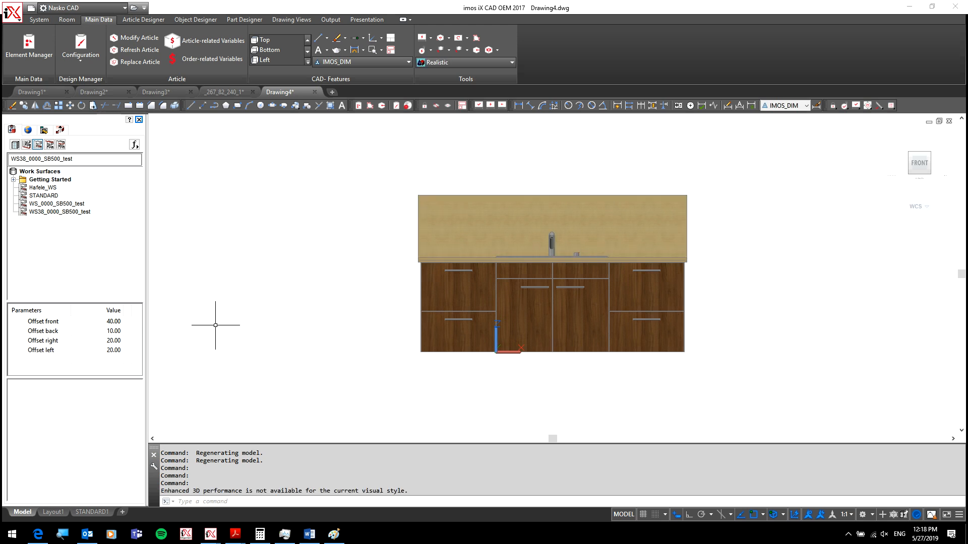
shift+middle_drag(377, 251, 417, 319)
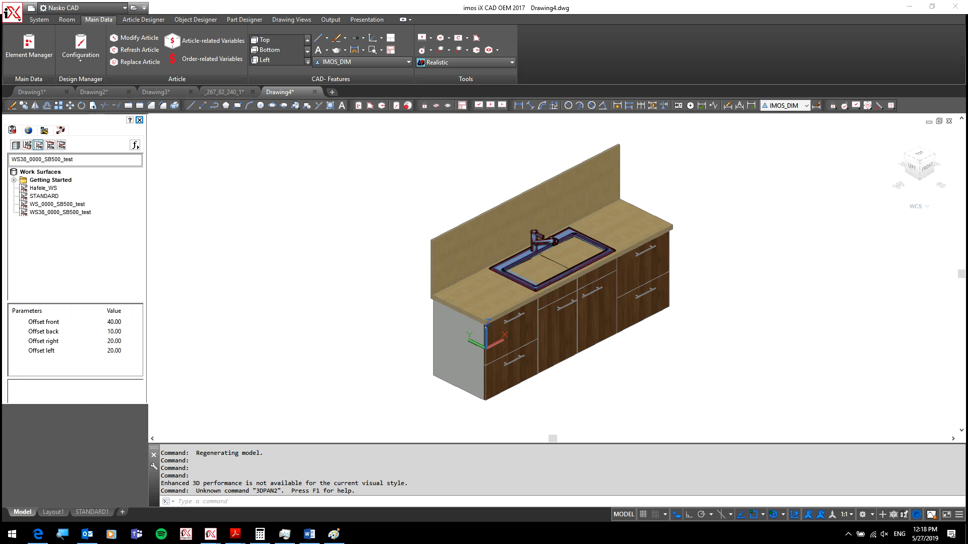
scroll(441, 306, up, 5)
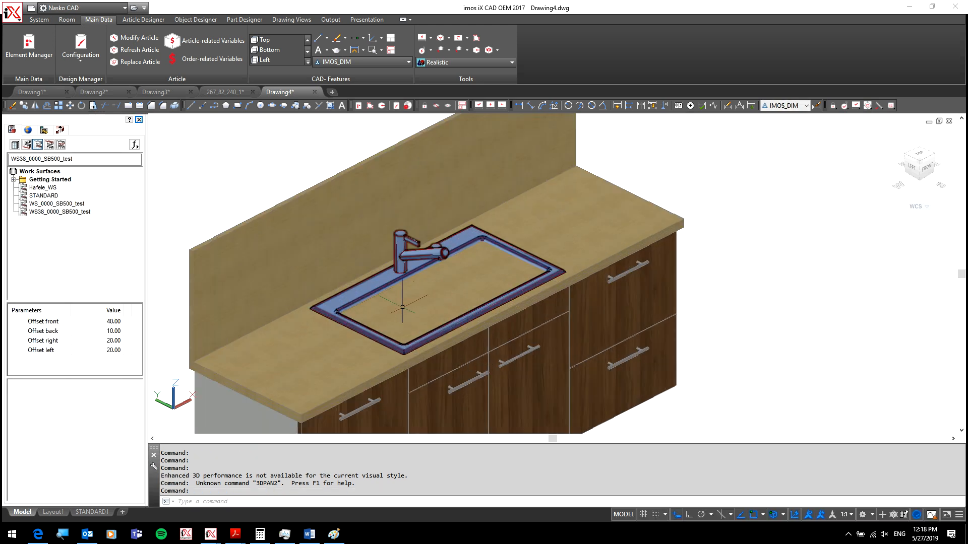
scroll(197, 366, up, 8)
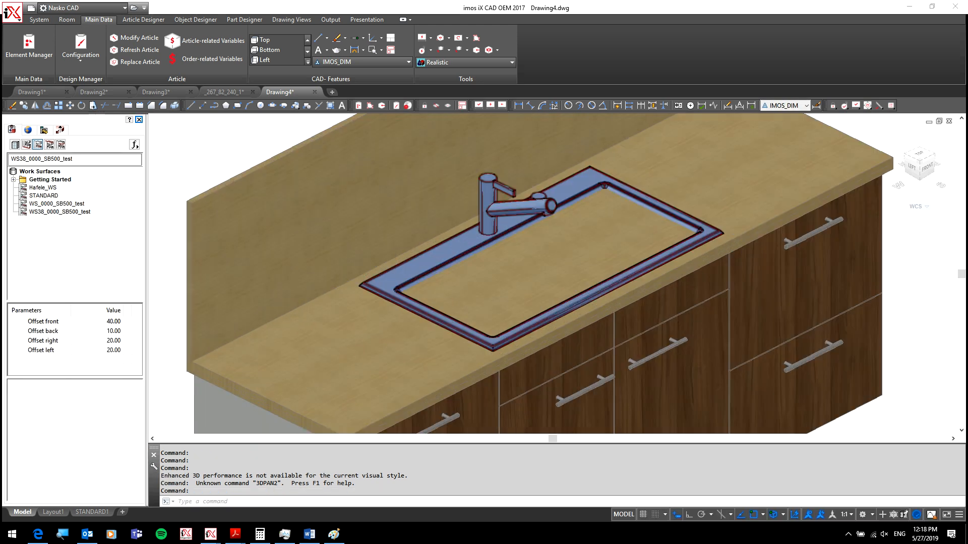
middle_drag(197, 367, 356, 281)
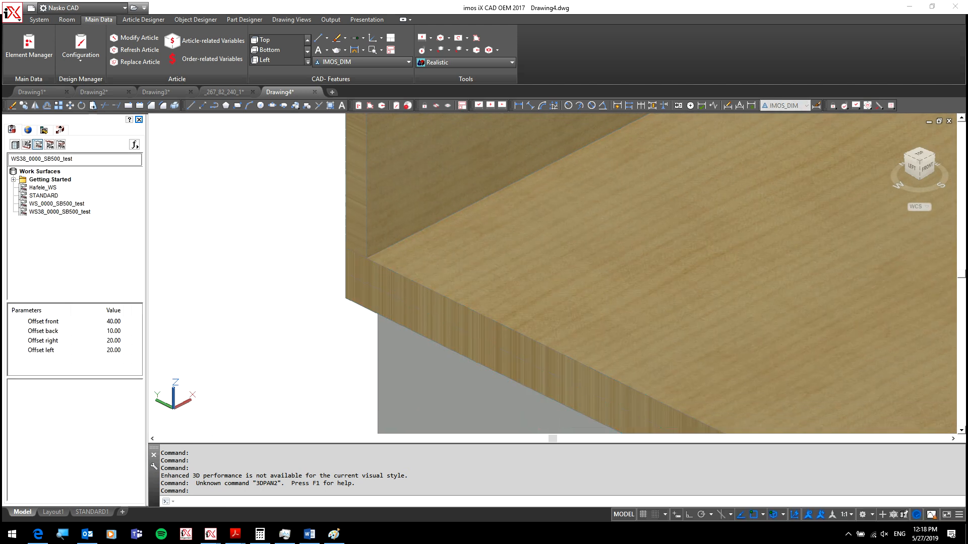
scroll(490, 261, down, 5)
scroll(558, 265, down, 3)
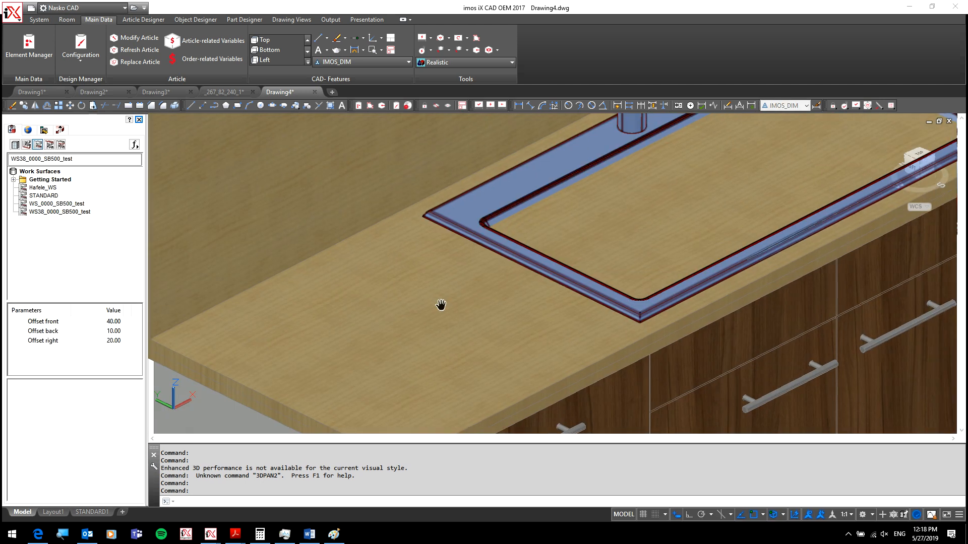
scroll(536, 277, down, 4)
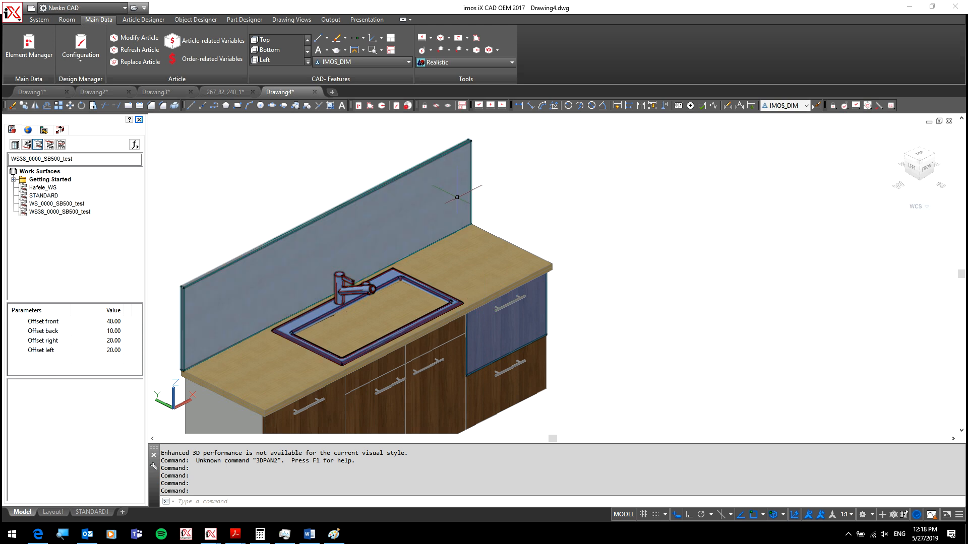
- Return to the 2D Wireframe style and try the alternative display of the work surface panel around the sink
click(450, 62)
click(444, 95)
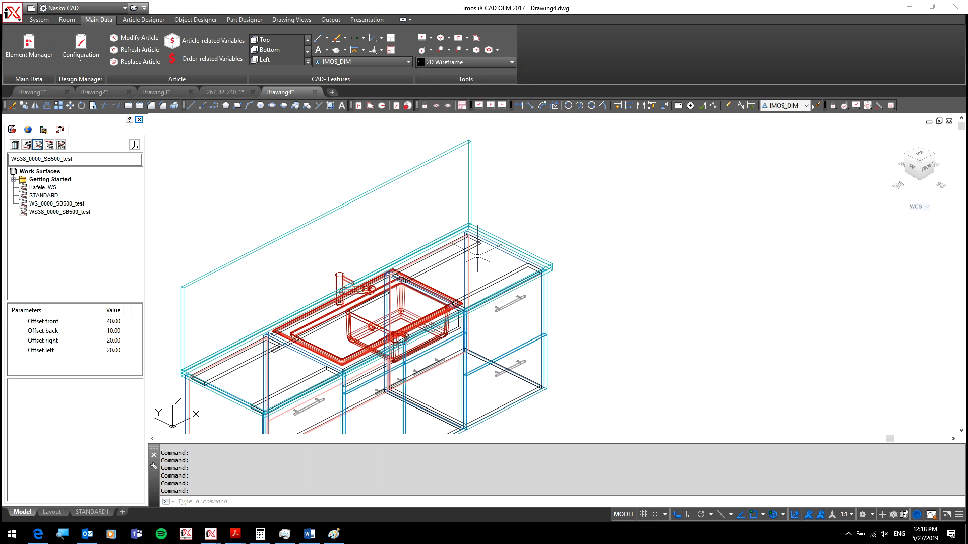
middle_drag(508, 267, 610, 229)
click(615, 203)
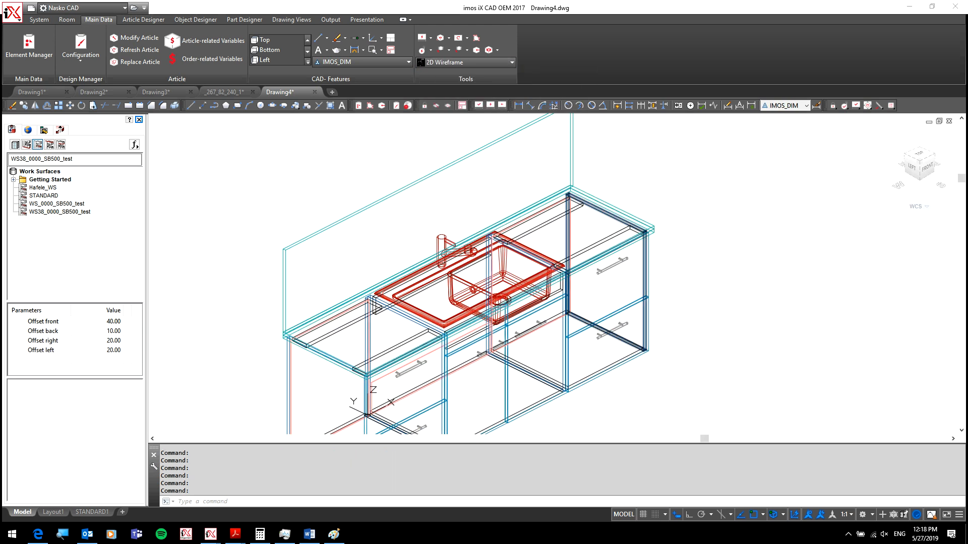
right_click(566, 197)
click(660, 340)
scroll(639, 317, up, 4)
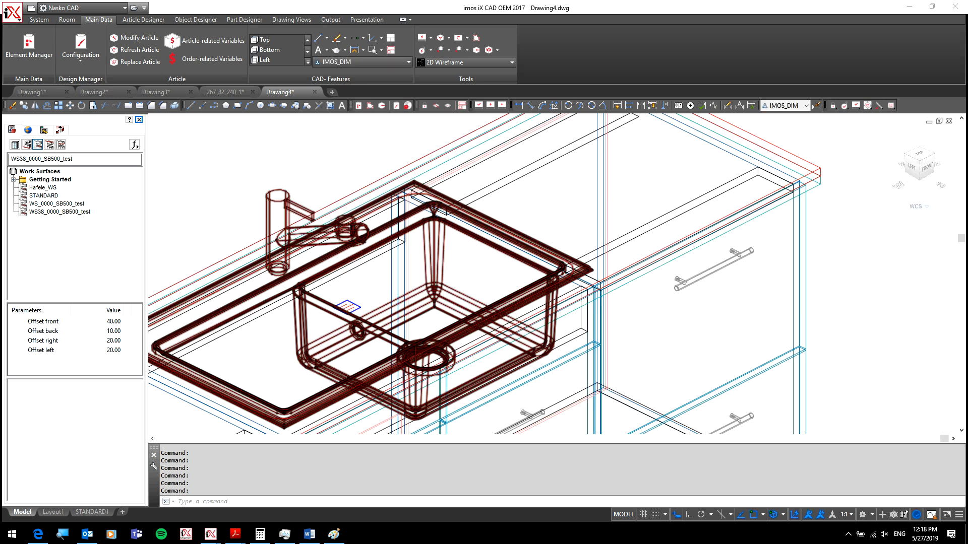
scroll(743, 206, down, 4)
- Restore the work surface panel's previous display and check the whole cabinet run
click(743, 205)
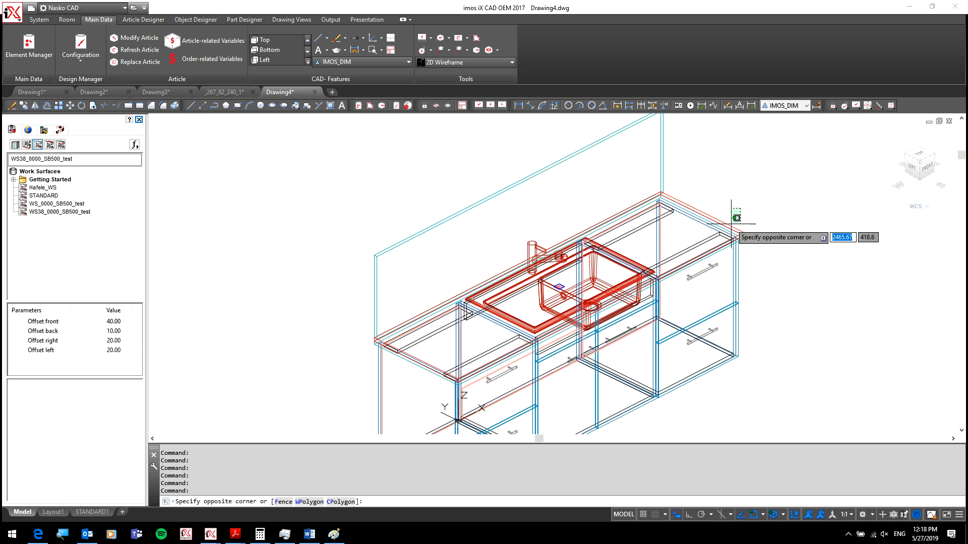
click(729, 228)
right_click(731, 228)
click(764, 374)
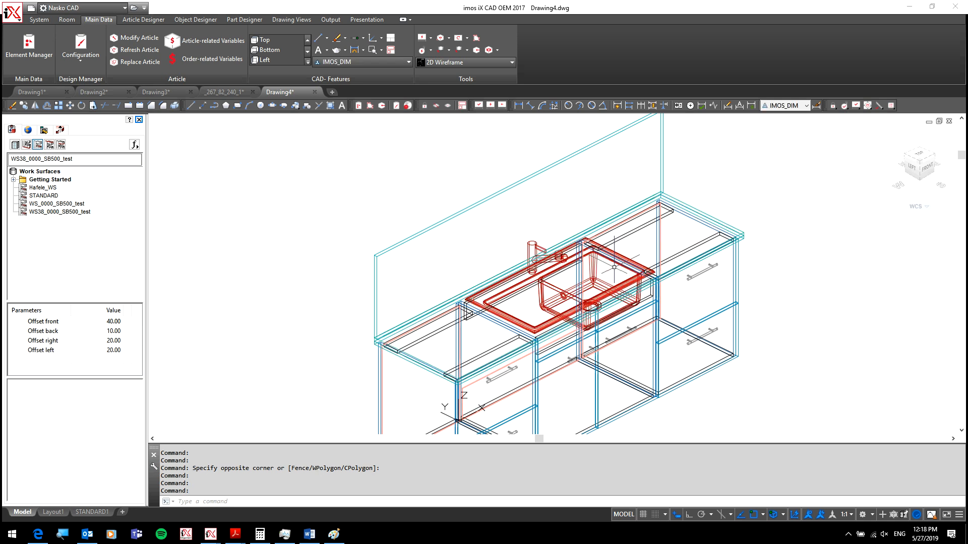
scroll(530, 283, up, 4)
scroll(590, 212, down, 6)
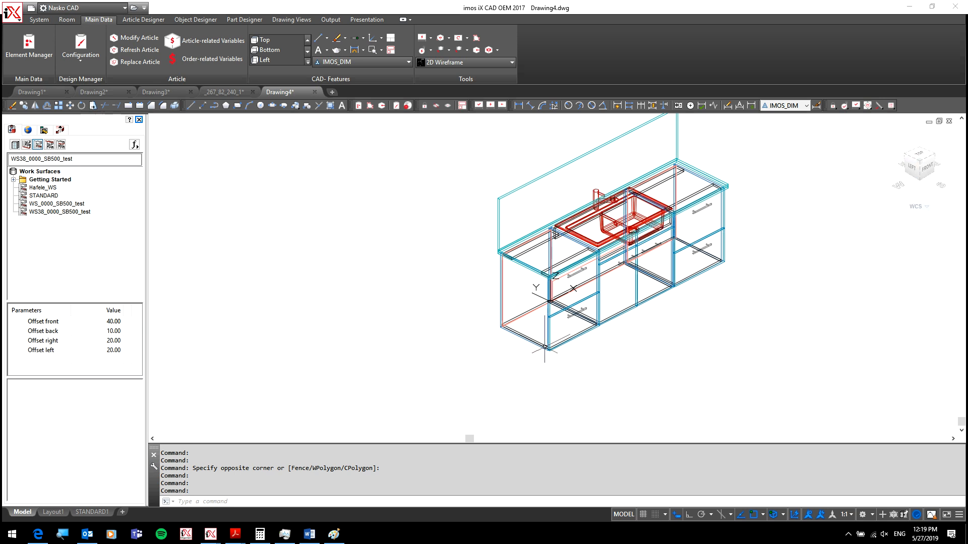
- Insert the STANDARD base part beneath all three kitchen cabinets
mouse_move(500, 333)
mouse_down()
mouse_move(504, 343)
mouse_move(664, 334)
mouse_move(760, 271)
mouse_move(721, 336)
mouse_move(580, 353)
mouse_up()
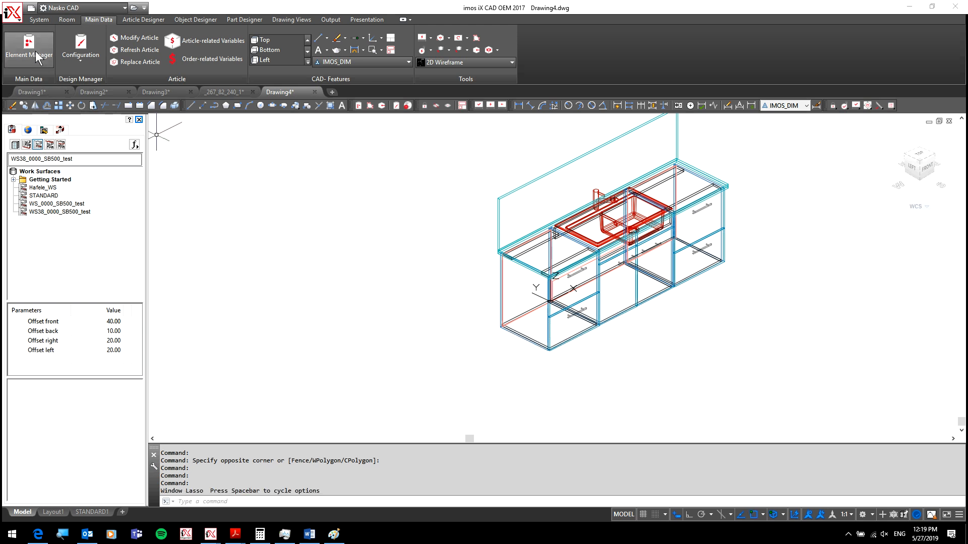
click(27, 144)
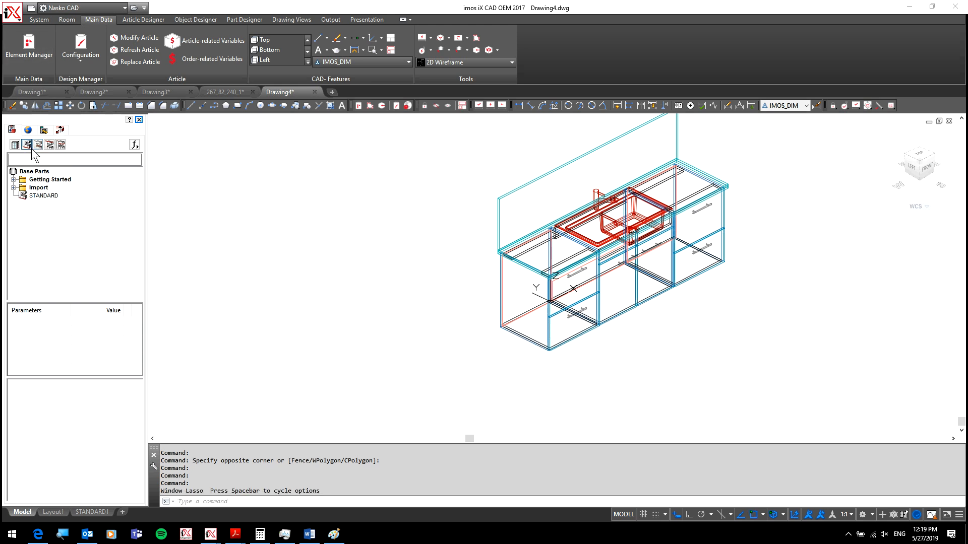
mouse_move(42, 199)
mouse_down()
mouse_move(379, 316)
mouse_move(543, 360)
mouse_move(551, 349)
mouse_up()
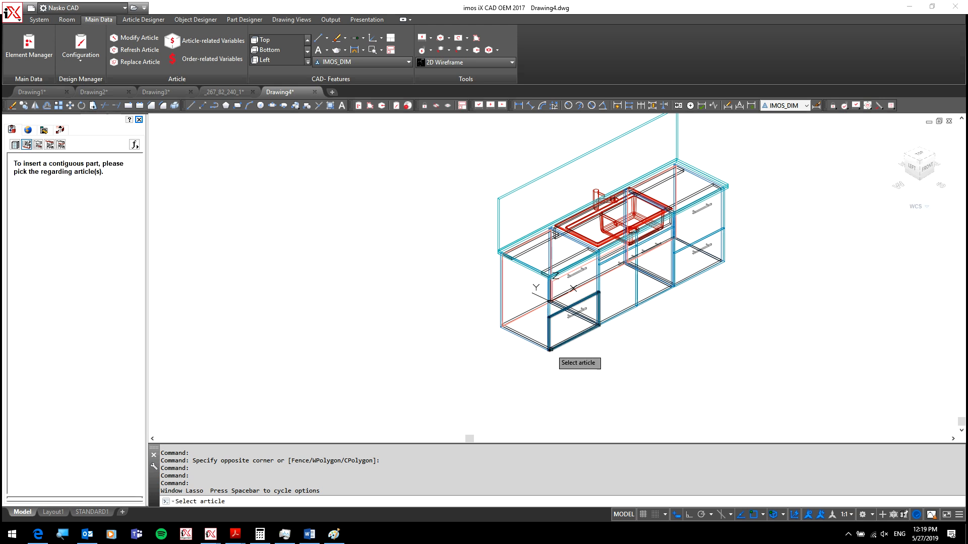
click(616, 314)
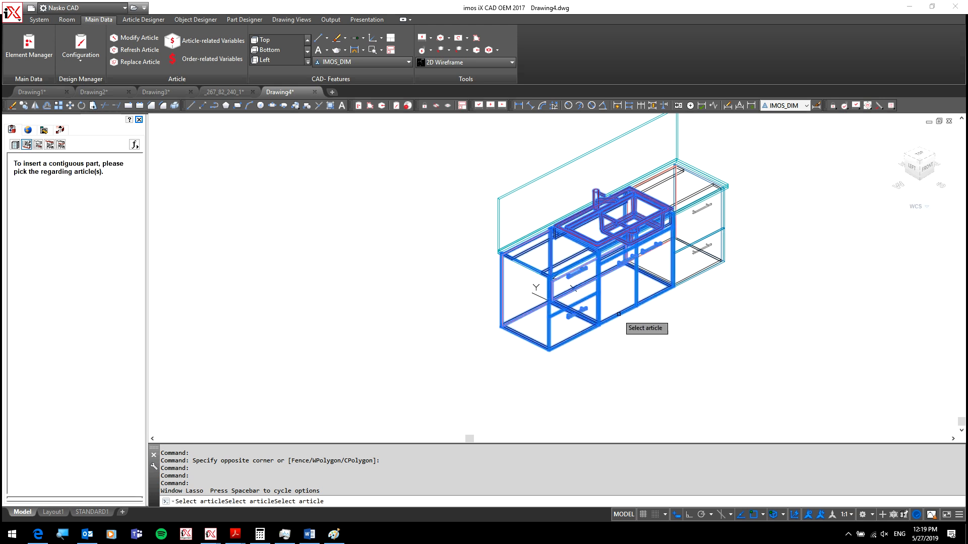
click(688, 279)
key(Return)
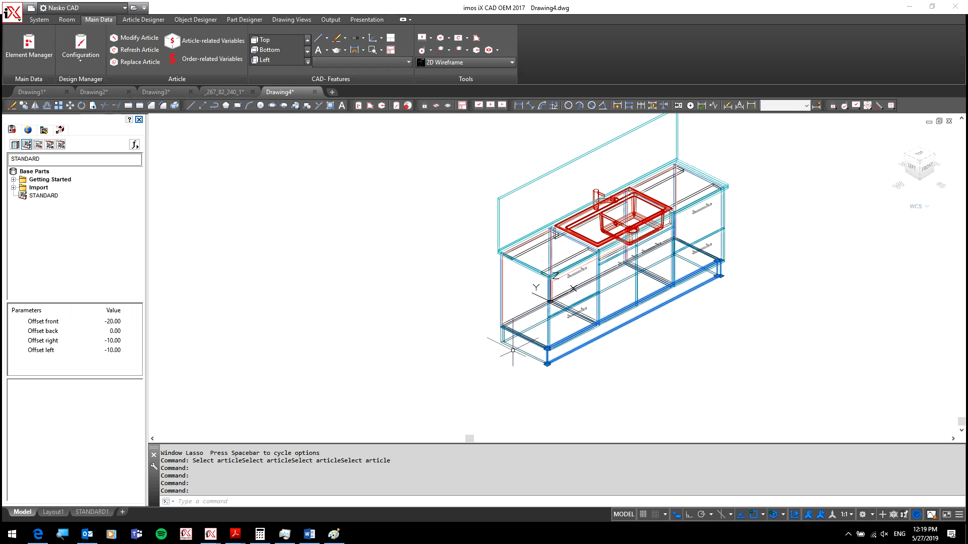
- Open the STANDARD base definition in Element Manager and examine its oversize, contour, corner joint, strip and stretcher settings
click(41, 34)
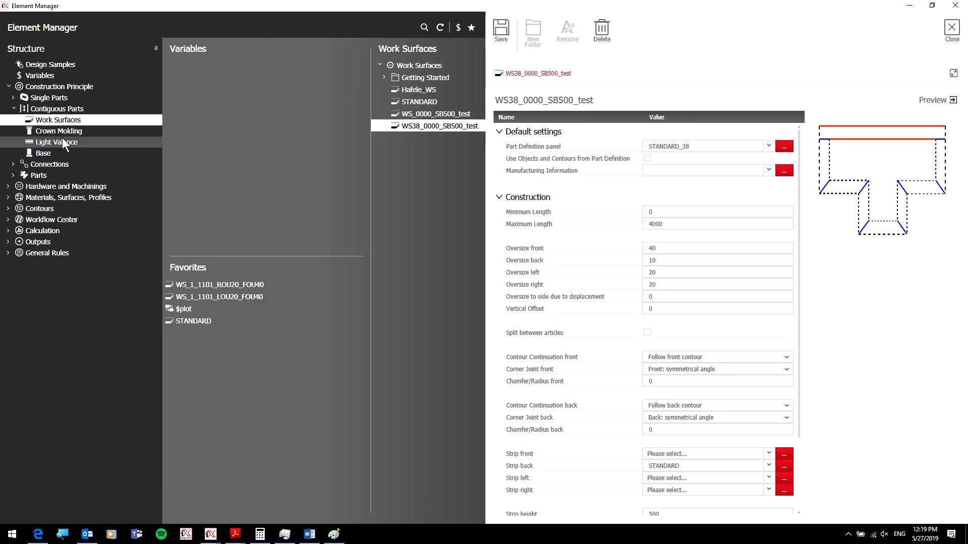
click(58, 154)
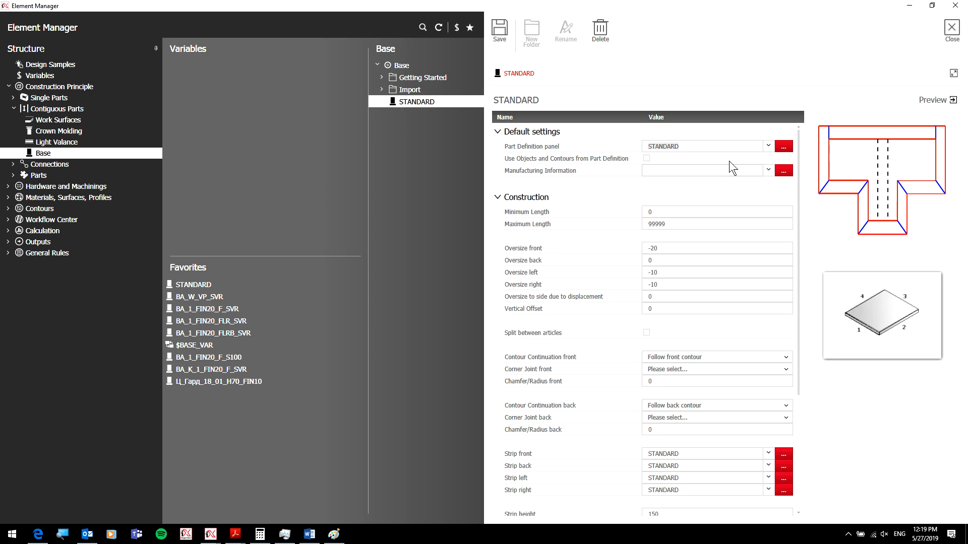
scroll(724, 300, down, 2)
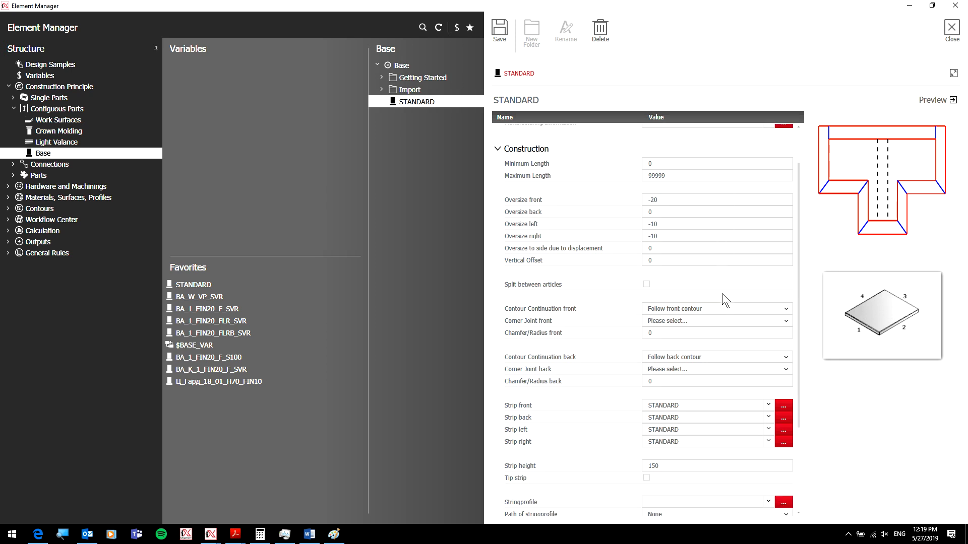
scroll(712, 270, down, 4)
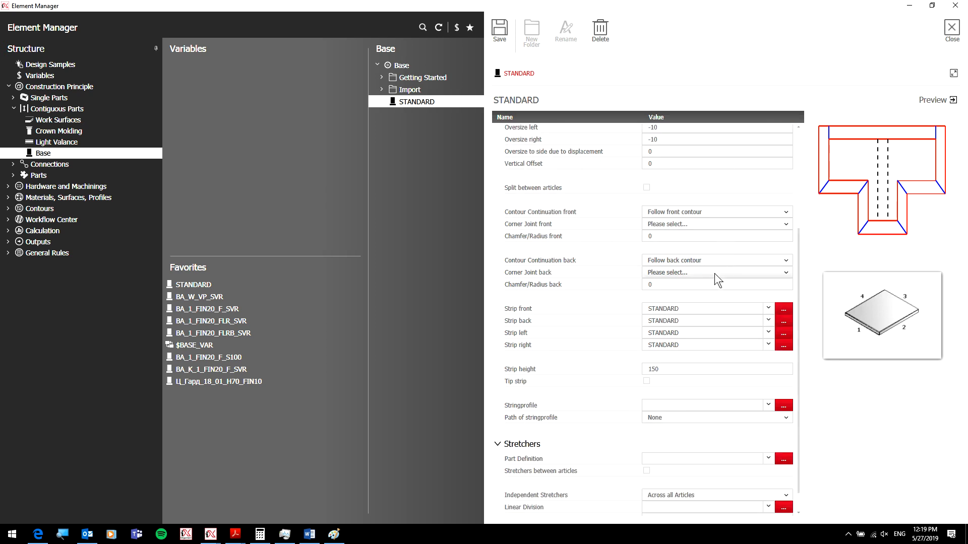
scroll(715, 274, down, 1)
scroll(715, 273, up, 3)
scroll(715, 273, up, 4)
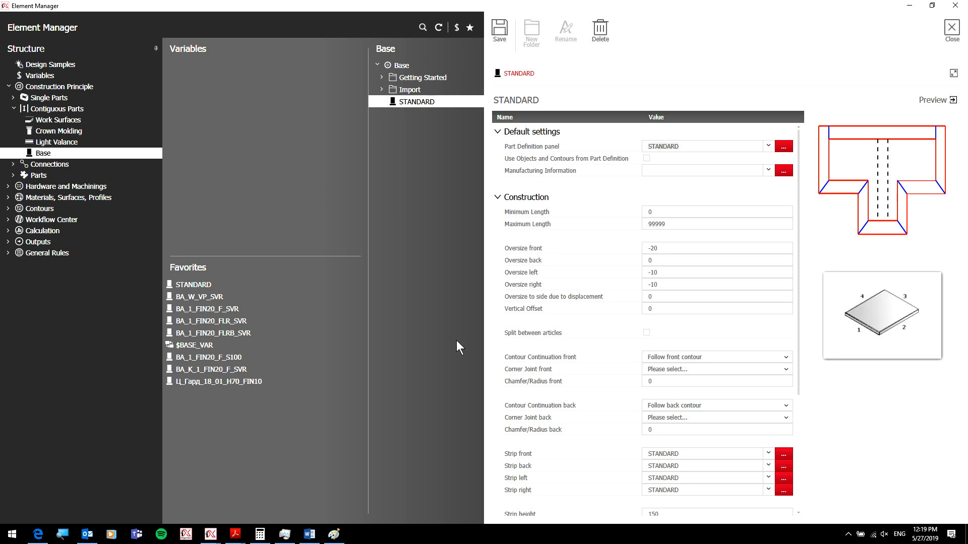
- Switch to Paint, paste a screenshot of the STANDARD base settings and position it over the earlier work surface screenshot
click(333, 534)
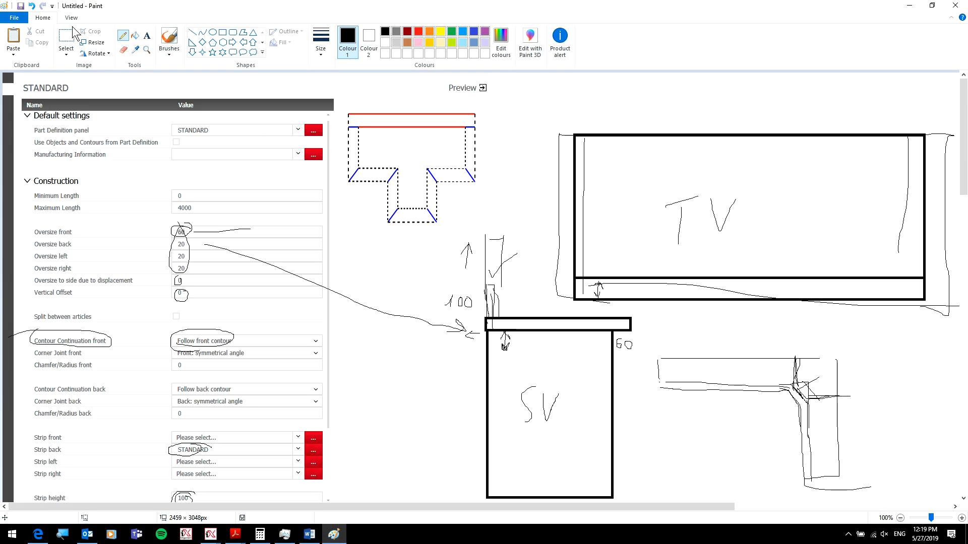
click(908, 6)
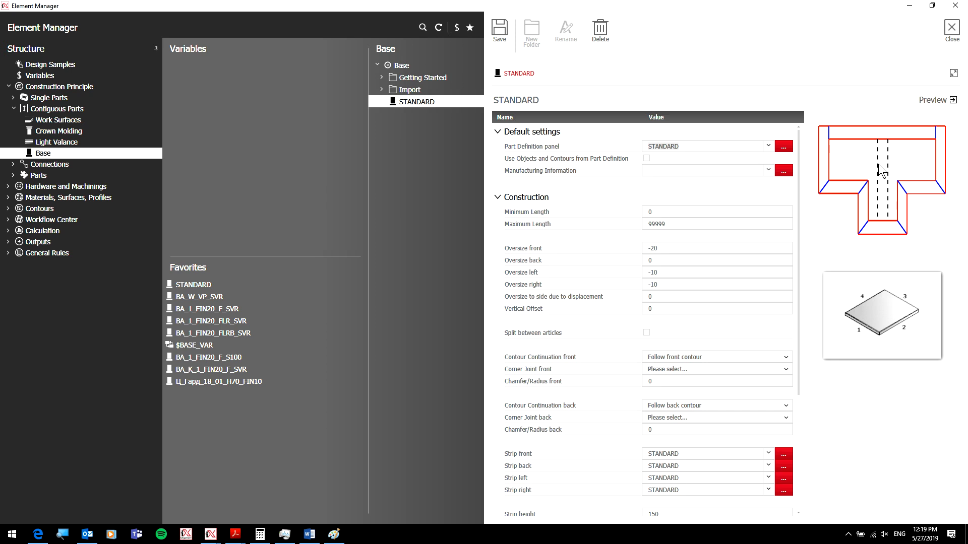
scroll(801, 216, down, 1)
scroll(802, 215, up, 1)
click(334, 534)
key(ctrl+v)
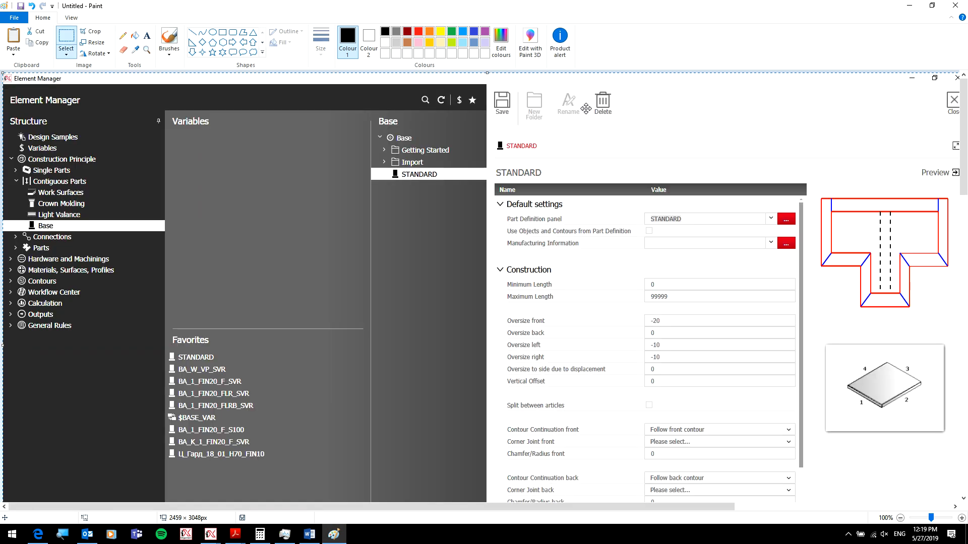
drag(706, 114, 325, 103)
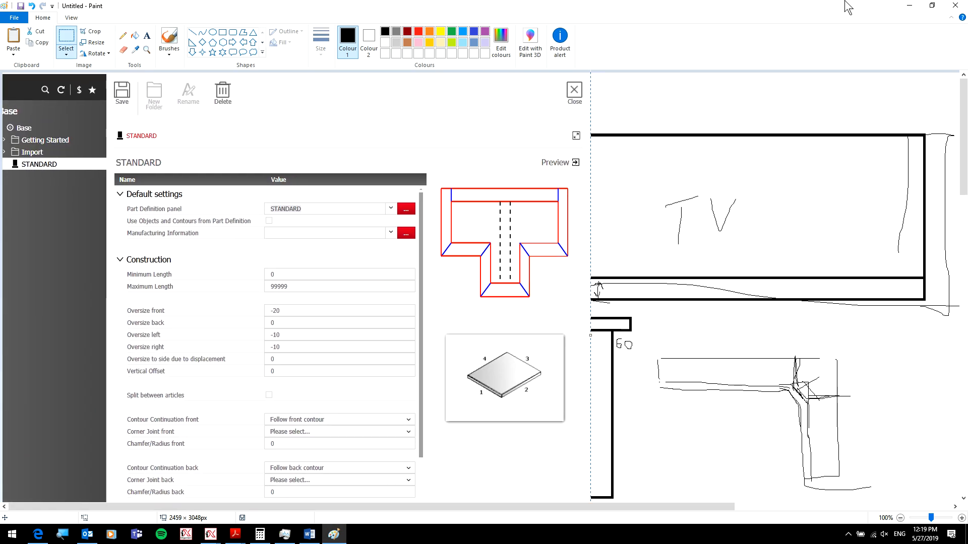
click(910, 6)
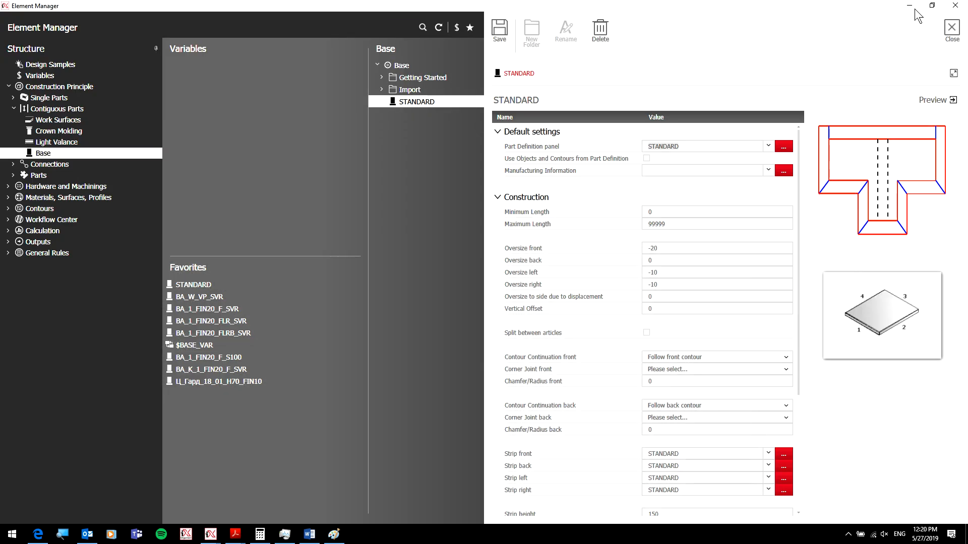
- Close Element Manager and place a reduced Paint window beside the cabinet model, showing the base preview diagram
click(952, 28)
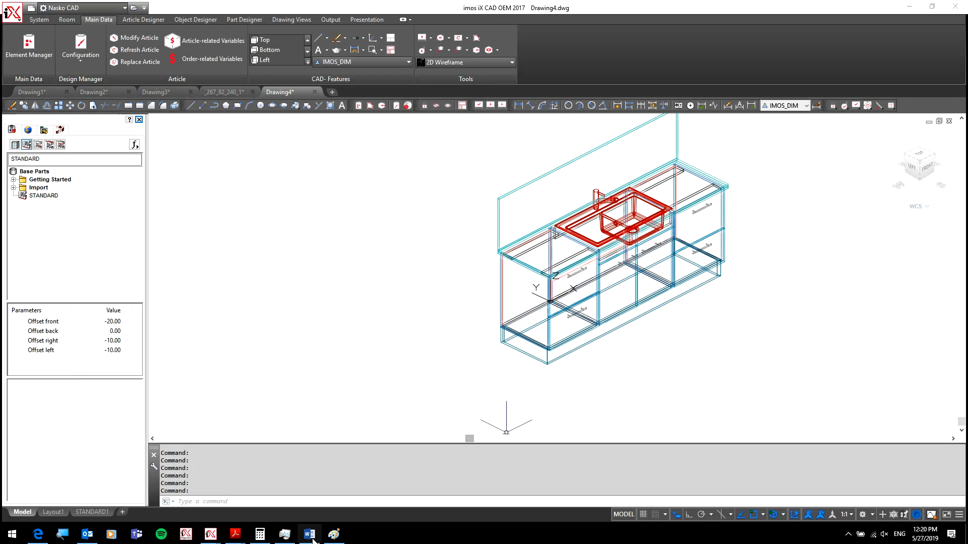
click(333, 535)
mouse_move(851, 10)
mouse_down()
mouse_move(453, 94)
mouse_move(349, 98)
mouse_up()
drag(462, 399, 729, 399)
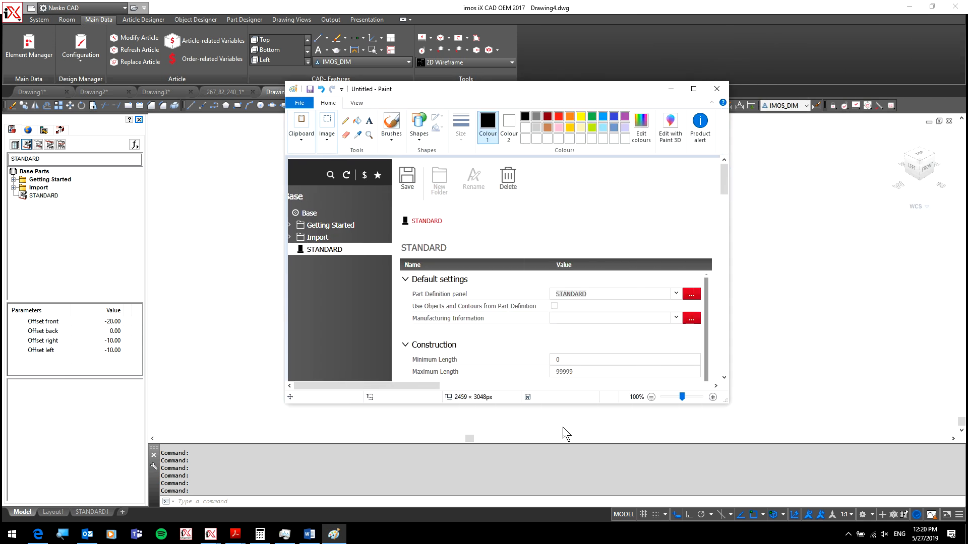
mouse_move(412, 382)
mouse_down()
mouse_move(544, 377)
mouse_move(506, 381)
mouse_up()
mouse_move(598, 86)
mouse_down()
mouse_move(356, 31)
mouse_move(315, 53)
mouse_up()
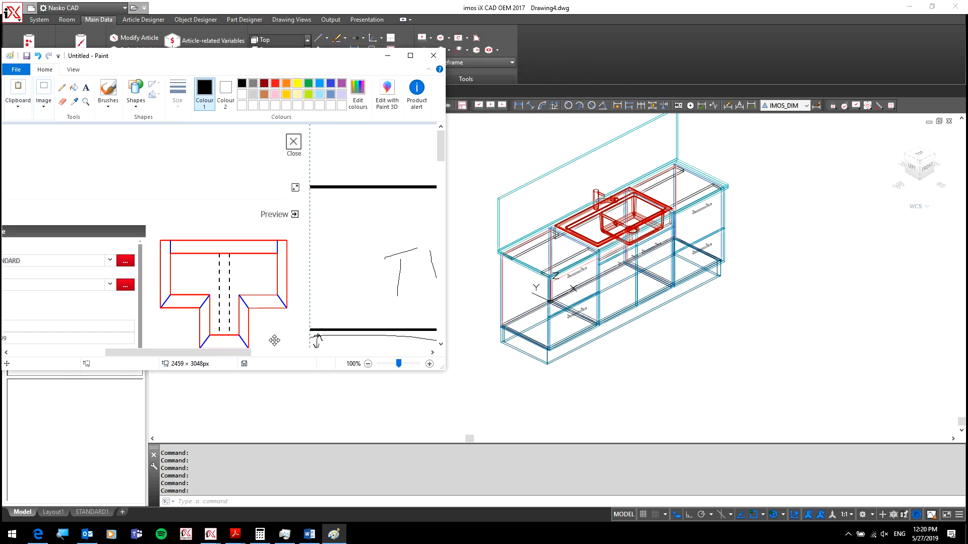
scroll(252, 295, down, 2)
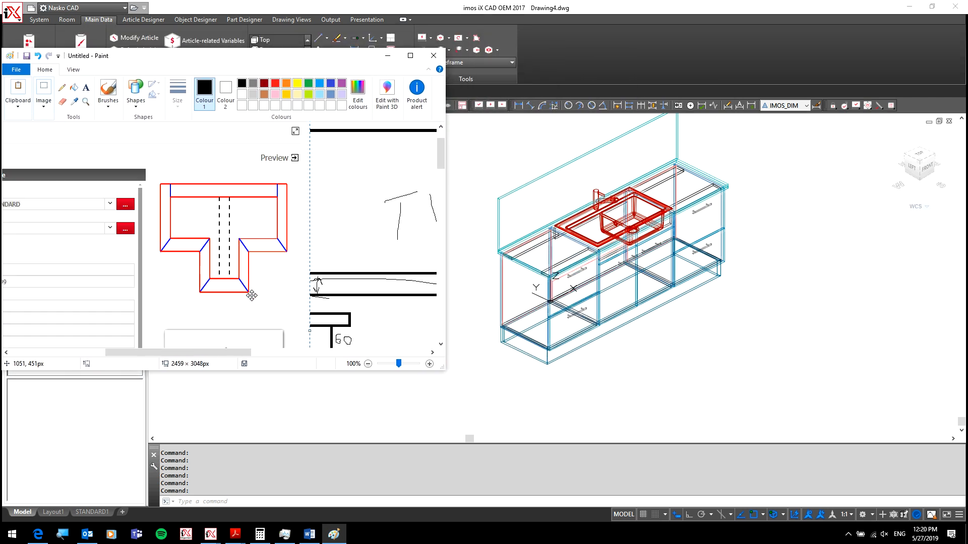
- Circle the front contour on the preview diagram with the Pencil and select the matching front base strip in the model
click(62, 87)
mouse_move(281, 235)
mouse_down()
mouse_move(183, 236)
mouse_move(231, 230)
mouse_up()
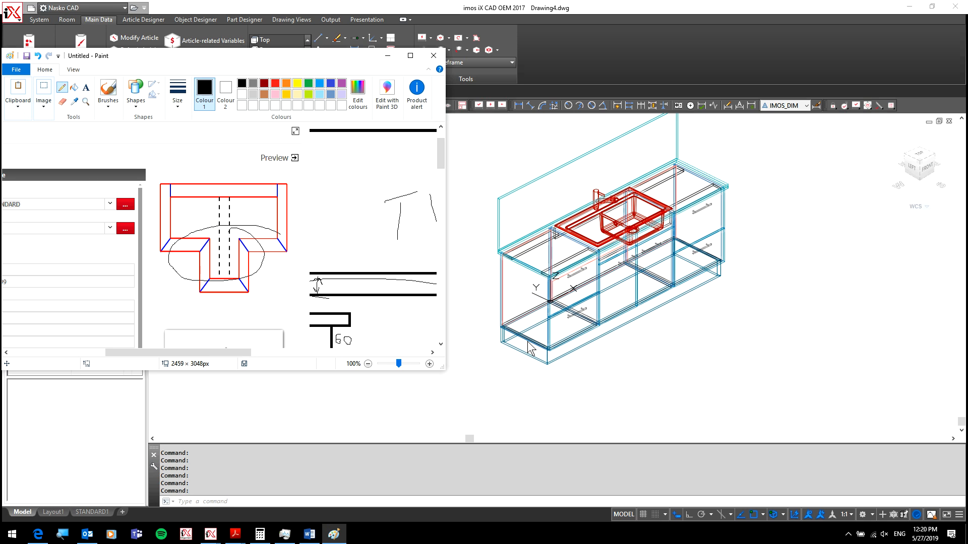
click(606, 333)
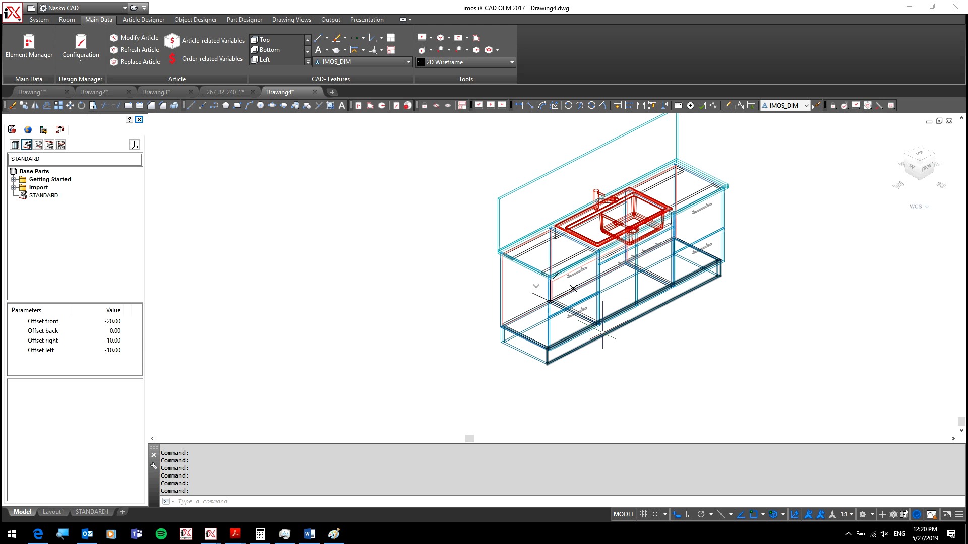
click(329, 535)
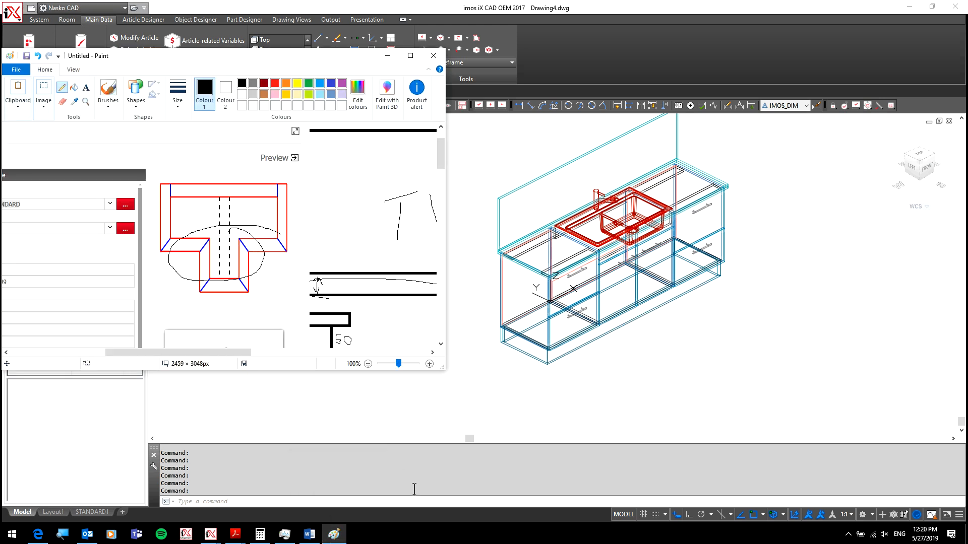
click(587, 347)
click(587, 347)
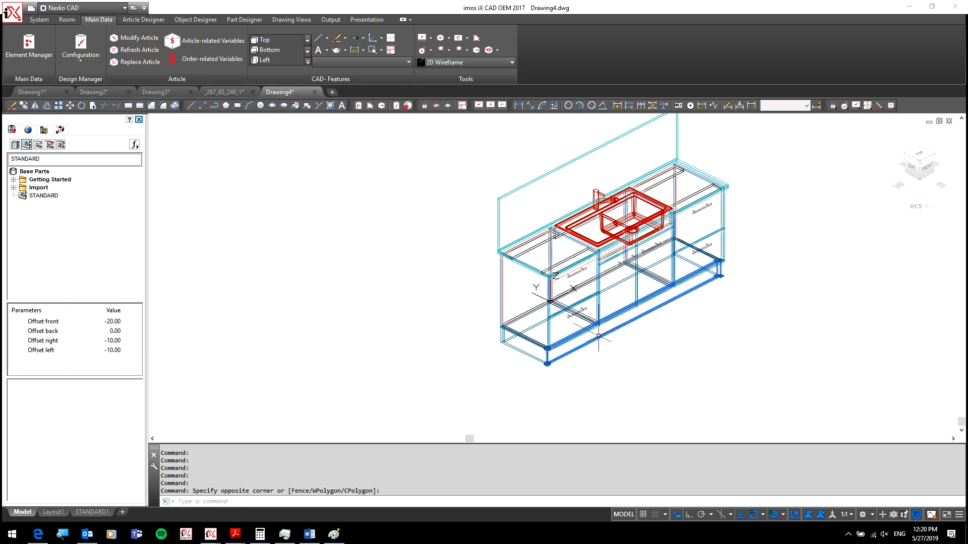
- Mark the right and back strips on the preview diagram and select the remaining base strips in the model
click(334, 535)
drag(276, 206, 300, 207)
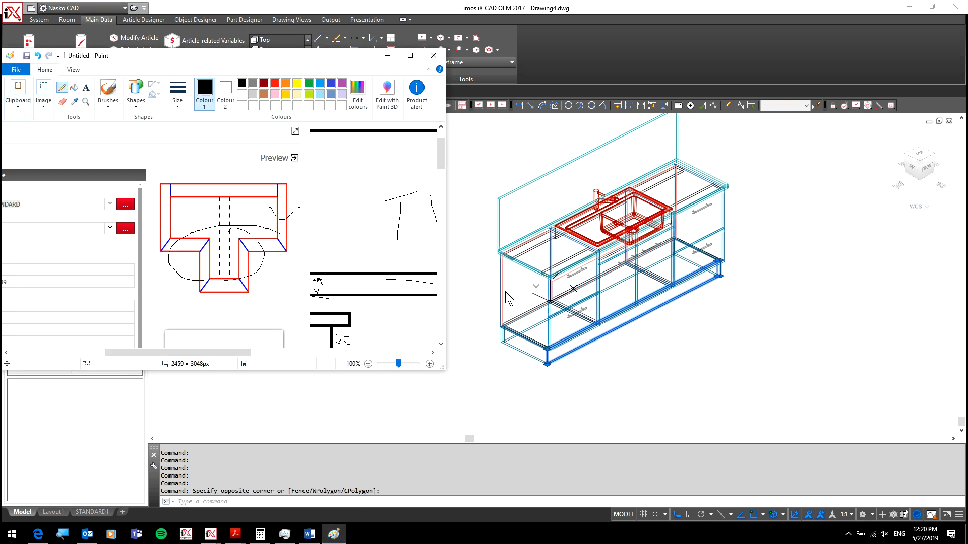
click(730, 271)
scroll(730, 271, up, 4)
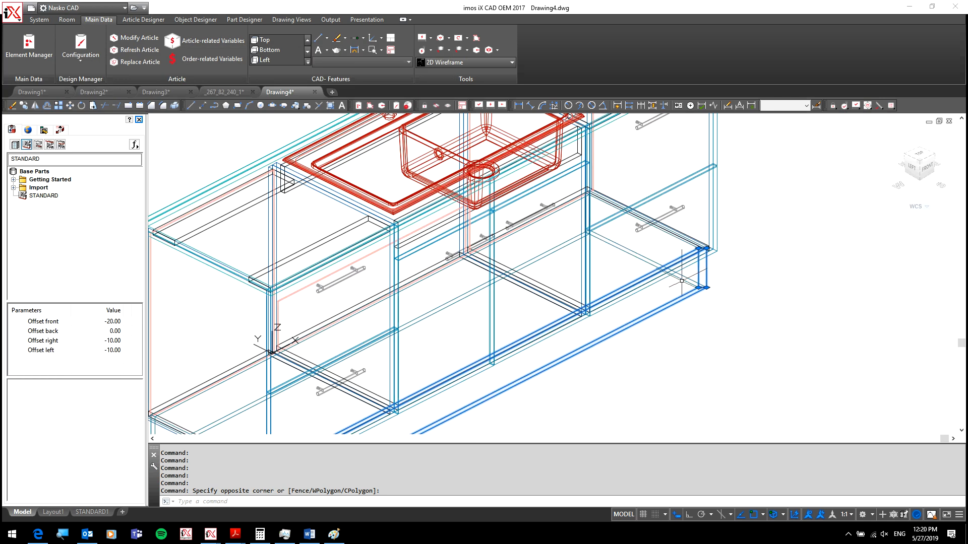
scroll(570, 288, down, 4)
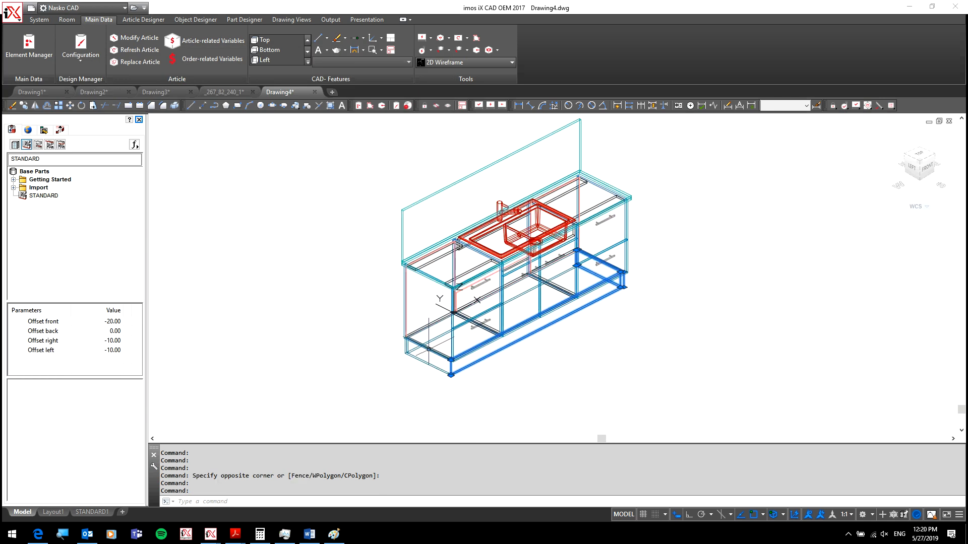
click(334, 534)
mouse_move(224, 174)
mouse_down()
mouse_move(228, 186)
mouse_move(261, 162)
mouse_up()
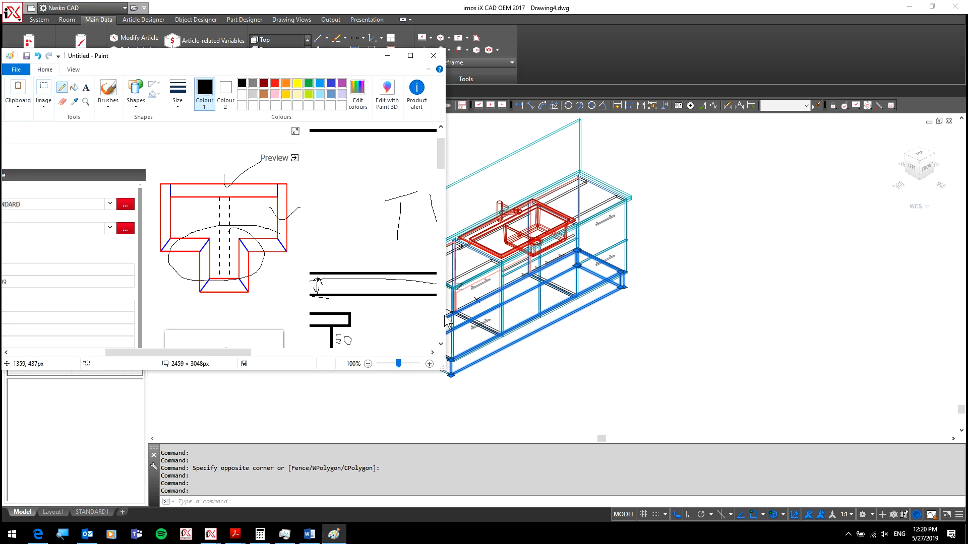
click(695, 354)
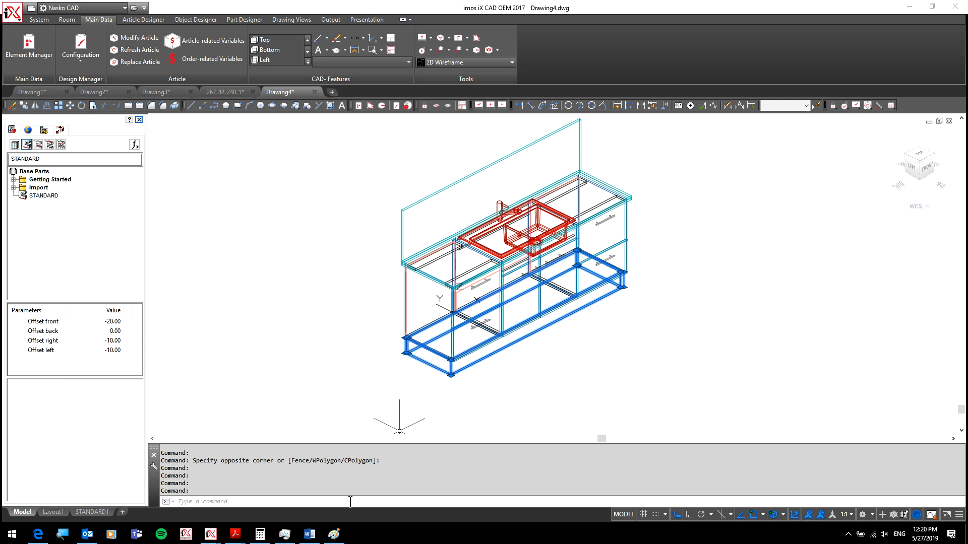
- Mark the left strip and circle both outer front corner joints on the preview diagram, then return to the model
click(336, 531)
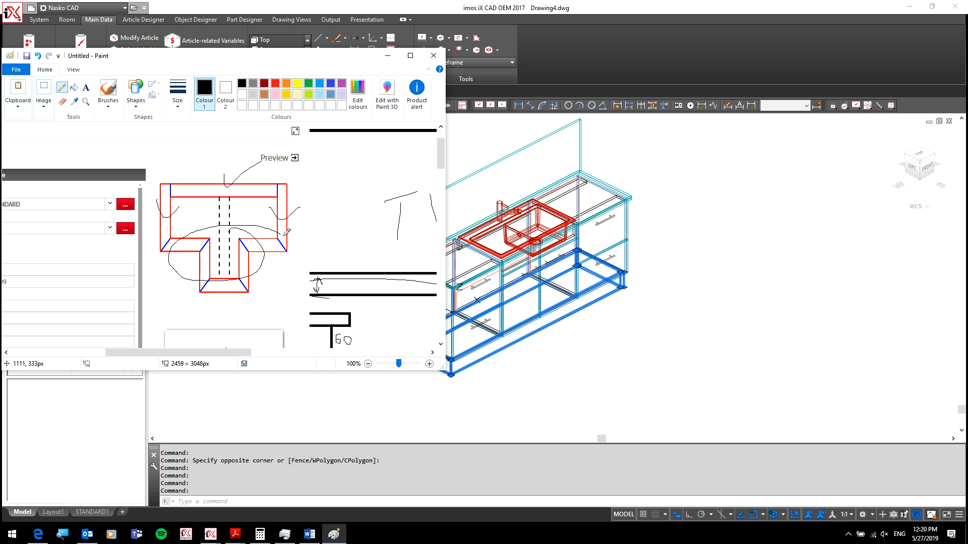
mouse_move(284, 235)
mouse_down()
mouse_move(262, 249)
mouse_move(269, 263)
mouse_up()
mouse_move(158, 232)
mouse_down()
mouse_move(183, 233)
mouse_move(157, 245)
mouse_up()
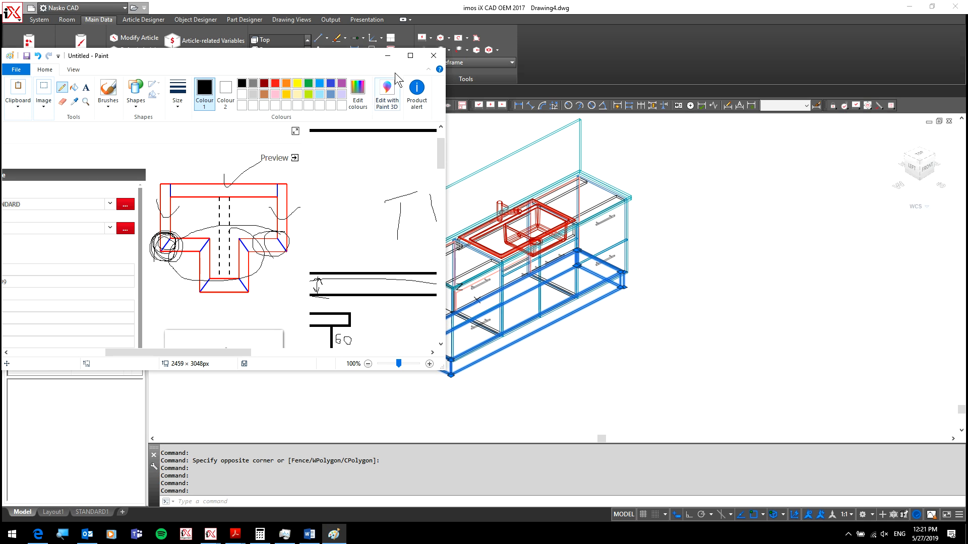
click(433, 55)
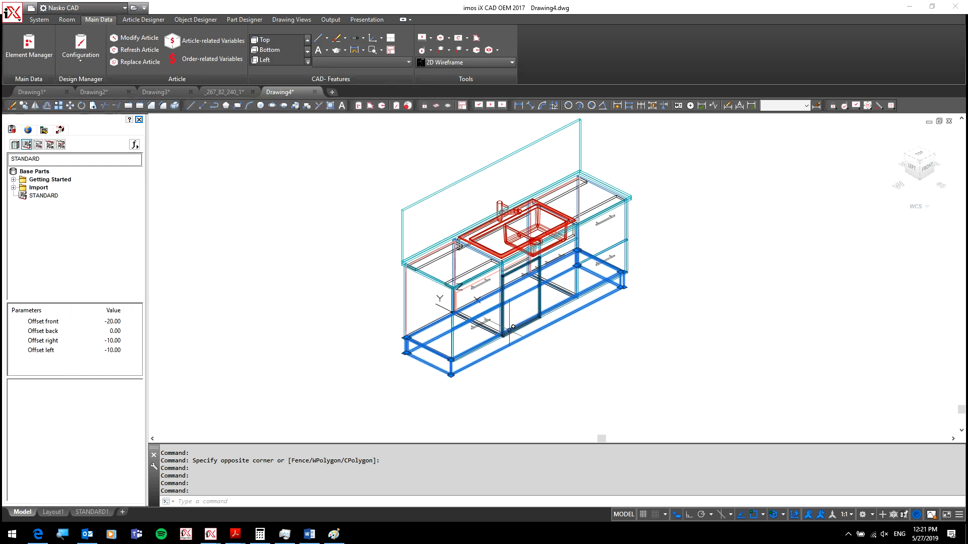
- Save the STANDARD base definition in Element Manager as a new base named Base_1101_150
scroll(414, 282, down, 2)
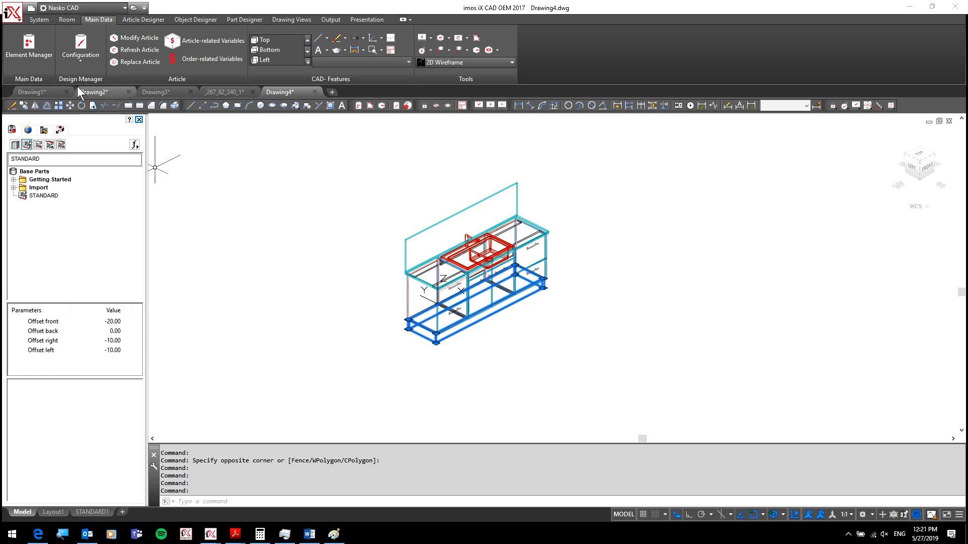
click(33, 49)
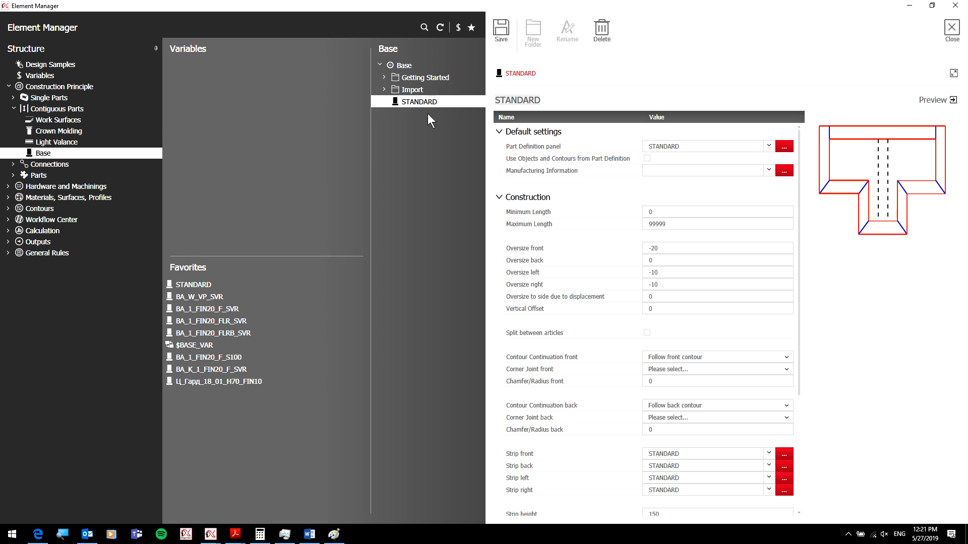
text(Base_110111111111)
key(BackSpace)
key(BackSpace)
key(BackSpace)
key(BackSpace)
key(BackSpace)
key(BackSpace)
key(BackSpace)
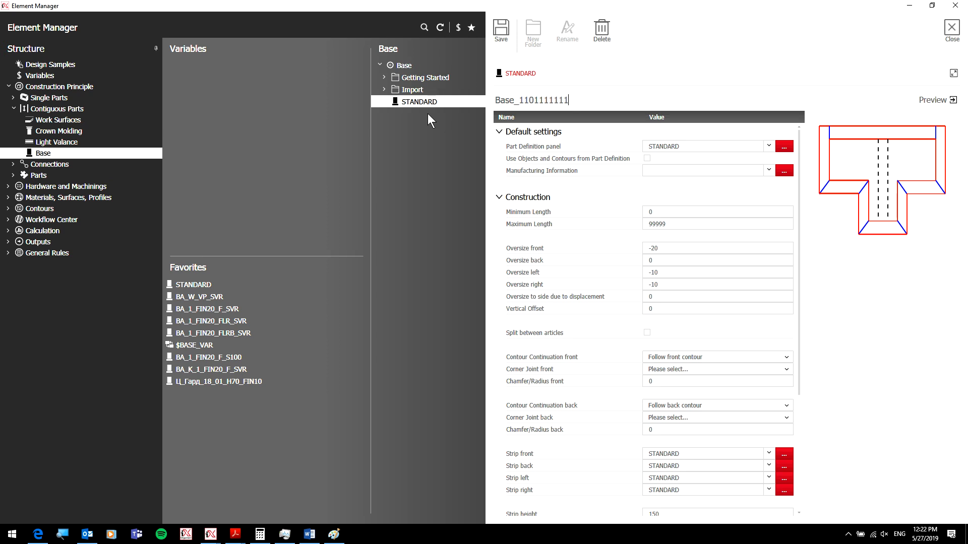
key(BackSpace)
text(_150)
click(506, 35)
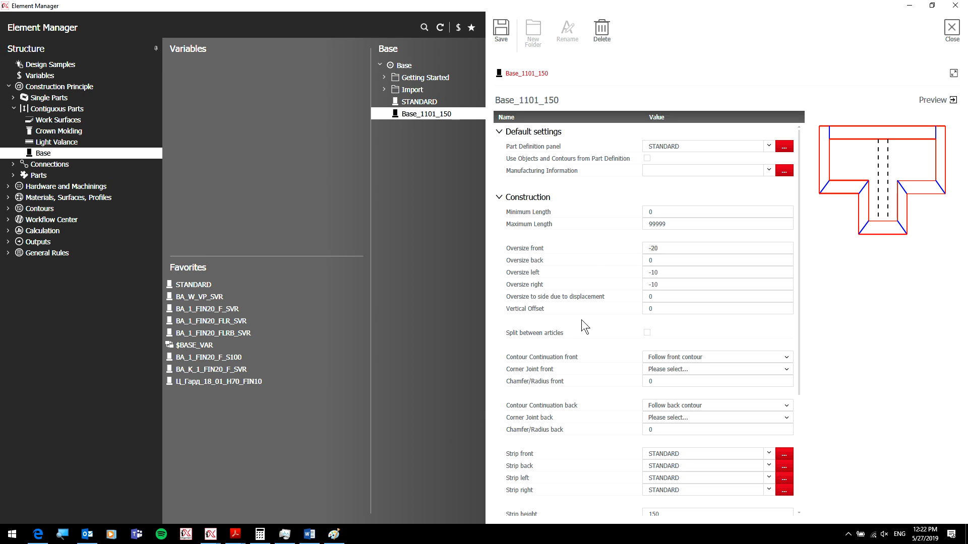
- Return to the model and examine how the base strips sit under the cabinets in the left and front views
click(954, 35)
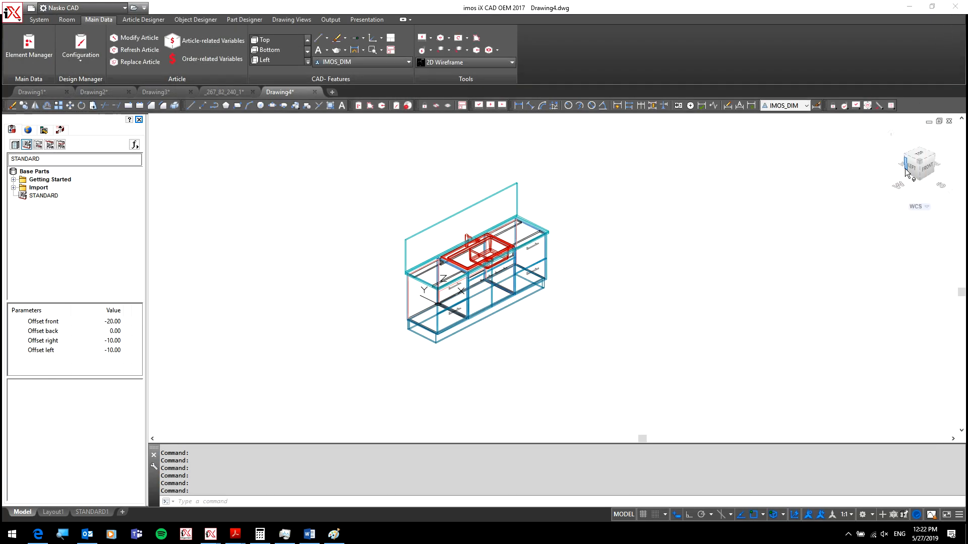
click(916, 164)
scroll(580, 343, up, 6)
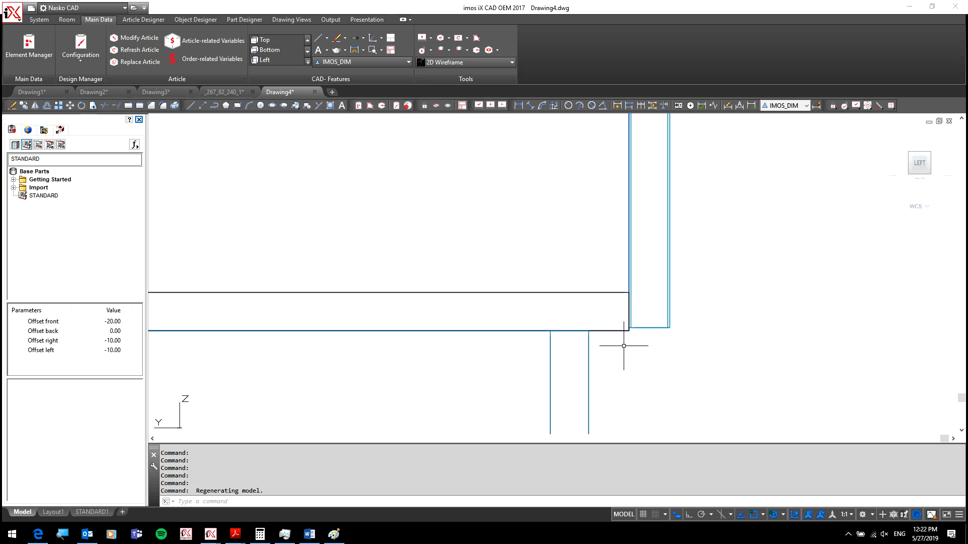
click(600, 334)
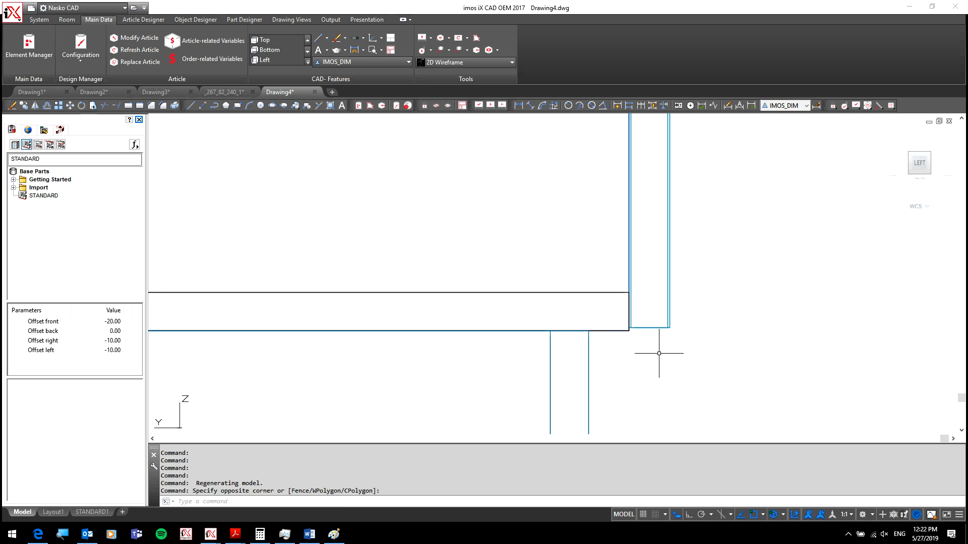
click(936, 164)
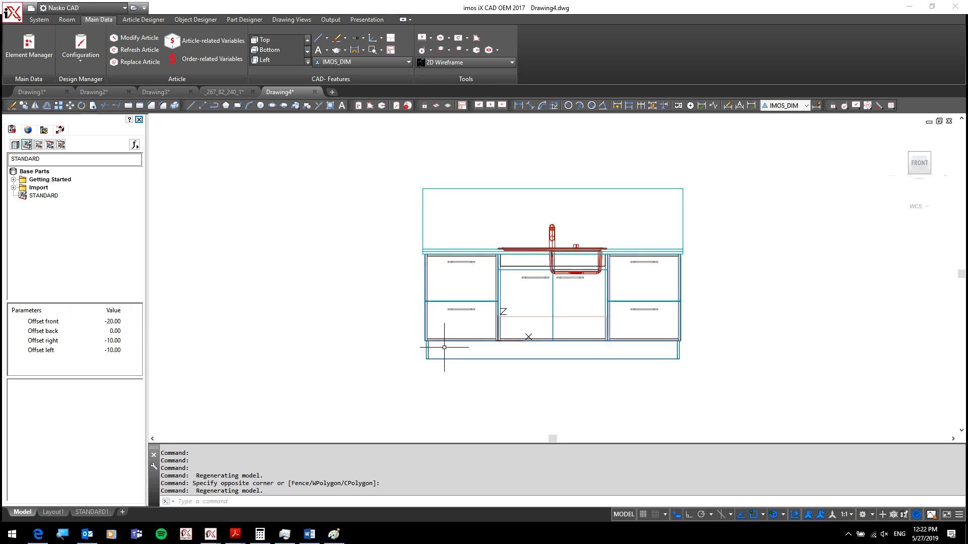
scroll(504, 310, up, 5)
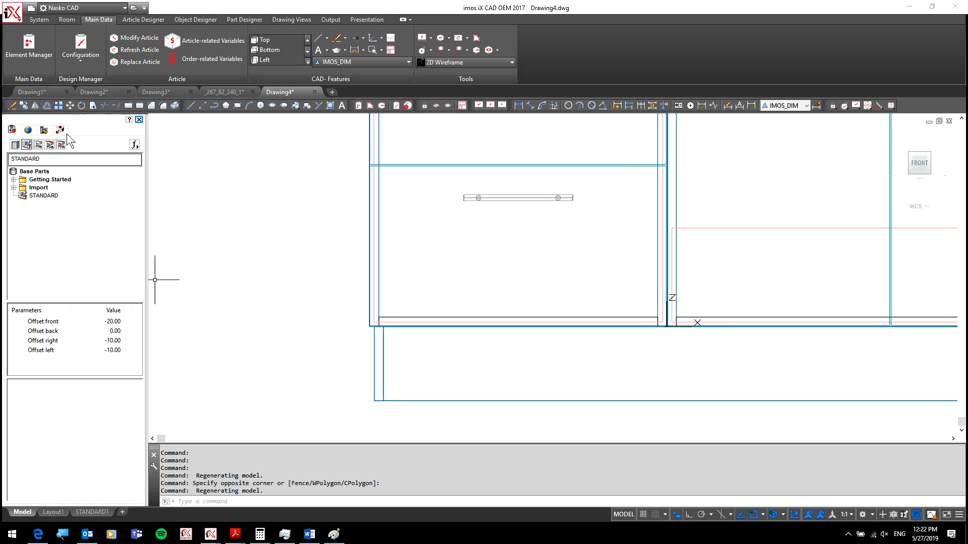
- Clear the Strip back part definition of Base_1101_150 in Element Manager, save the base, and return to the model
click(35, 47)
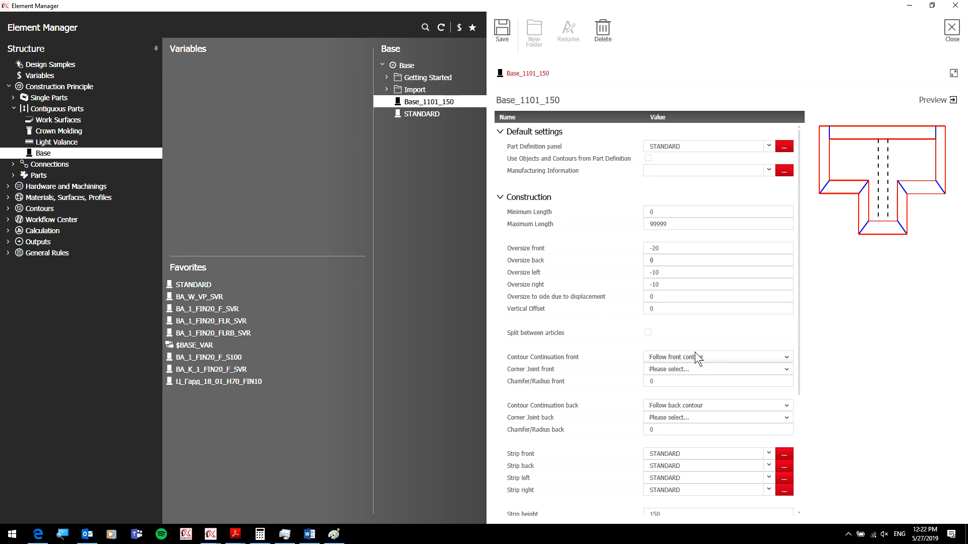
scroll(687, 396, down, 2)
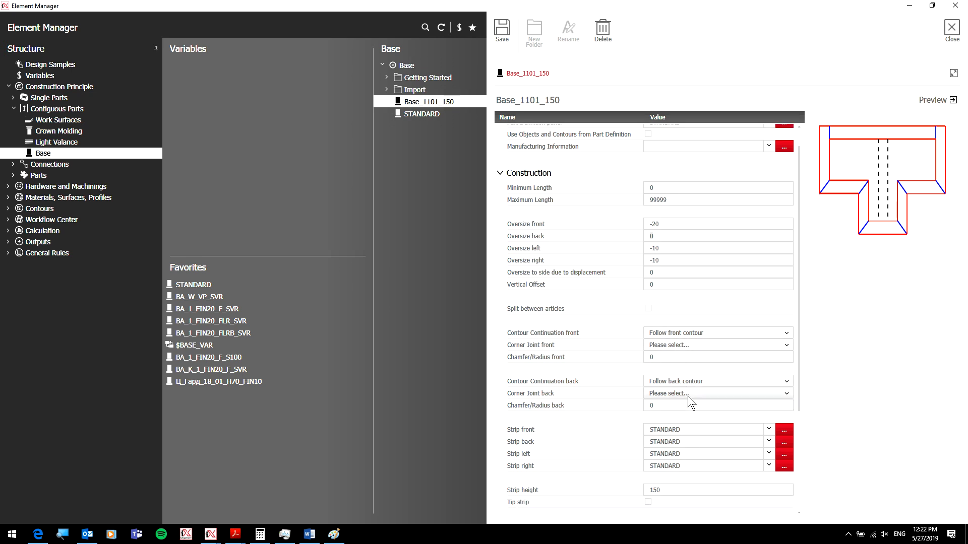
click(648, 284)
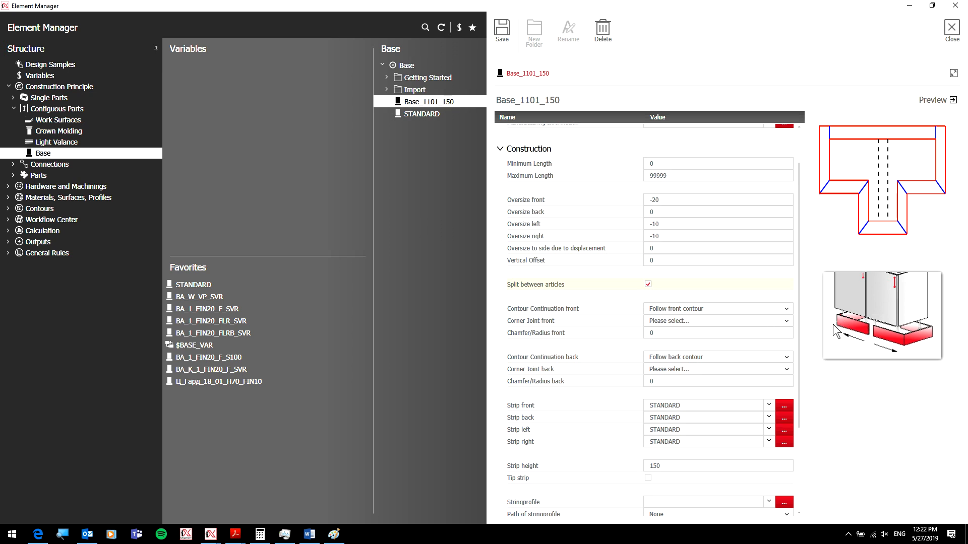
click(648, 285)
scroll(649, 302, down, 1)
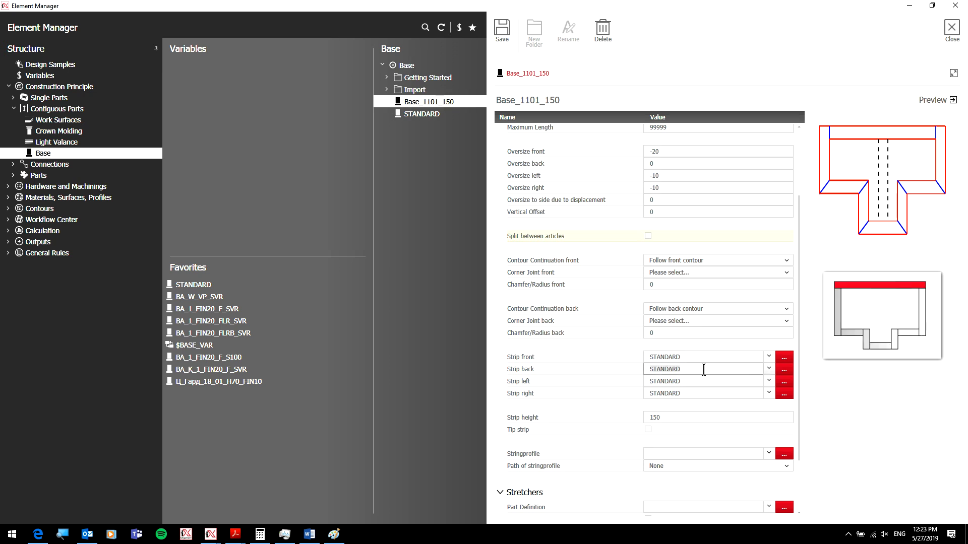
click(769, 369)
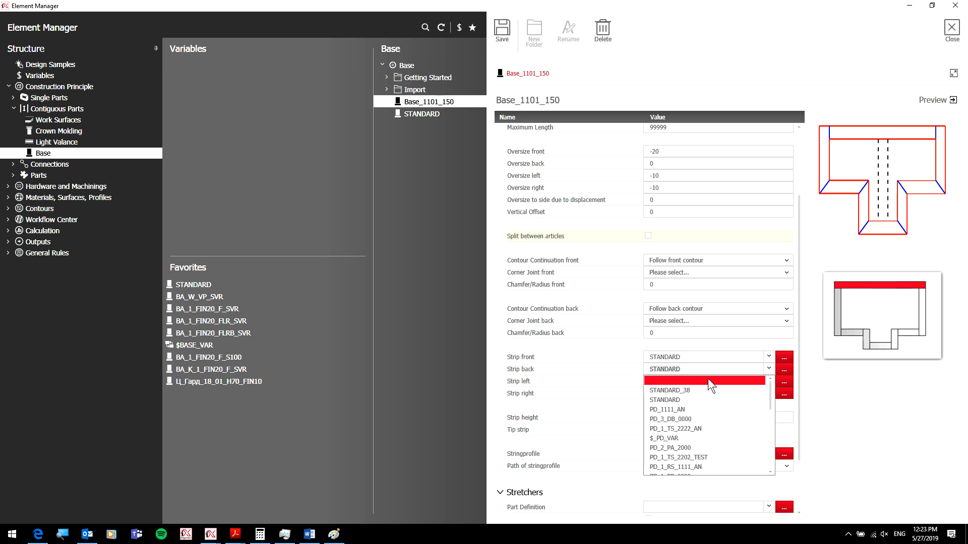
click(708, 380)
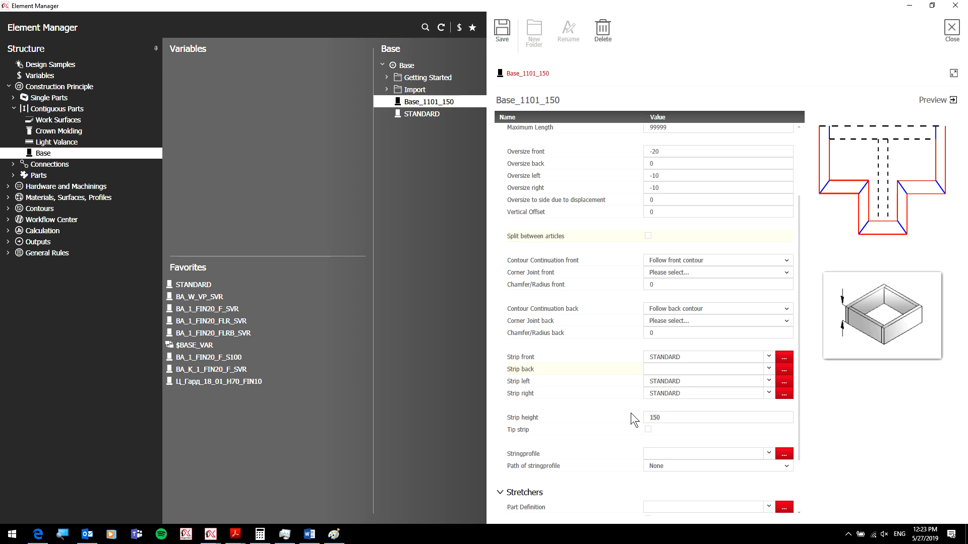
click(502, 32)
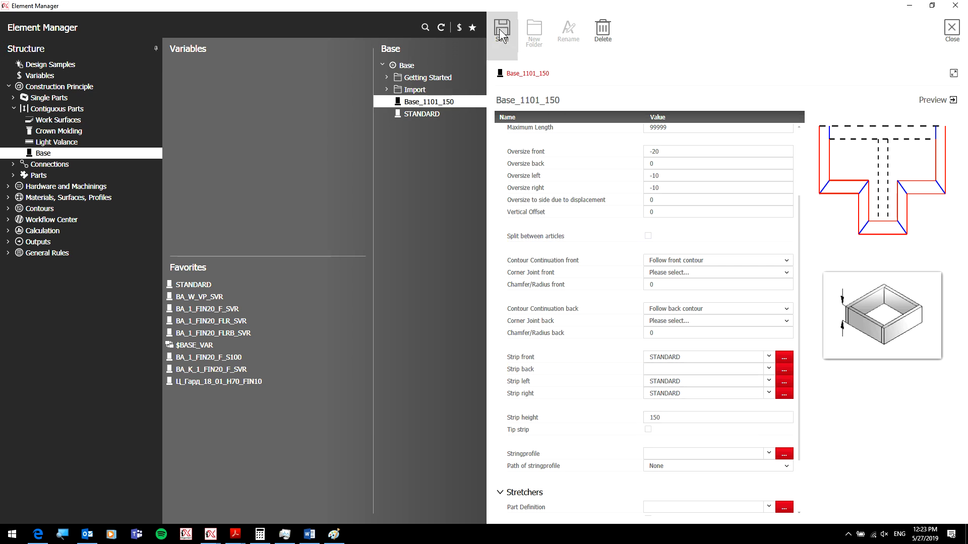
click(954, 33)
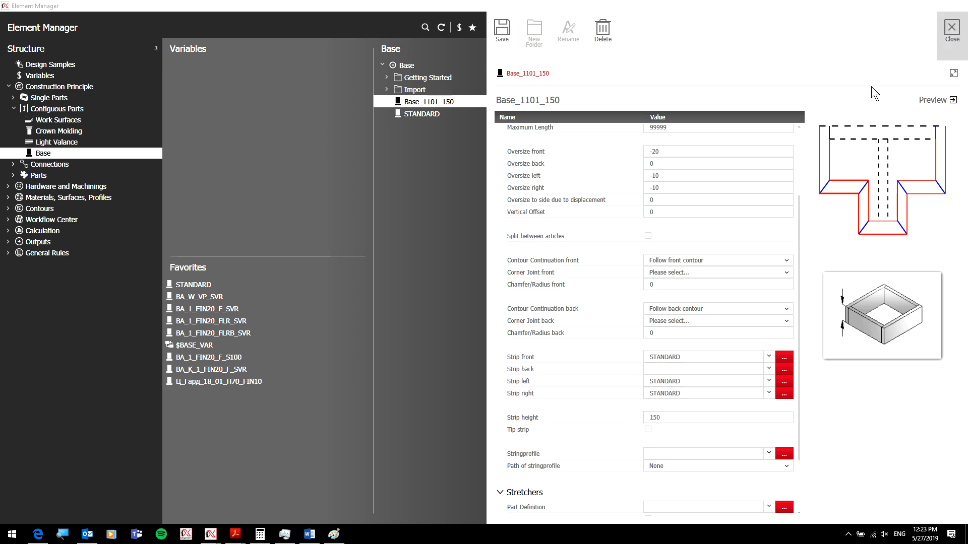
- Select the existing STANDARD base beneath the cabinets as an article in the isometric view and delete it
click(919, 162)
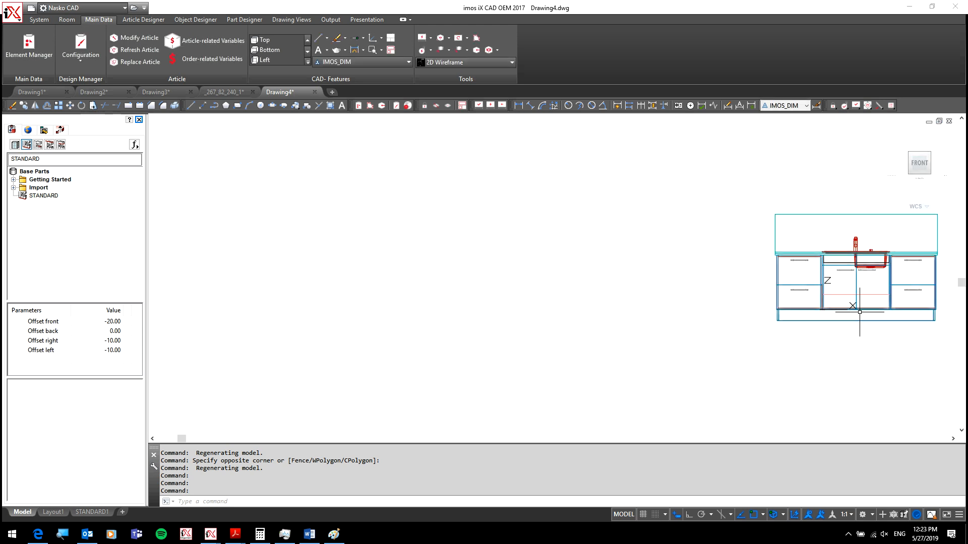
click(910, 154)
scroll(832, 242, down, 3)
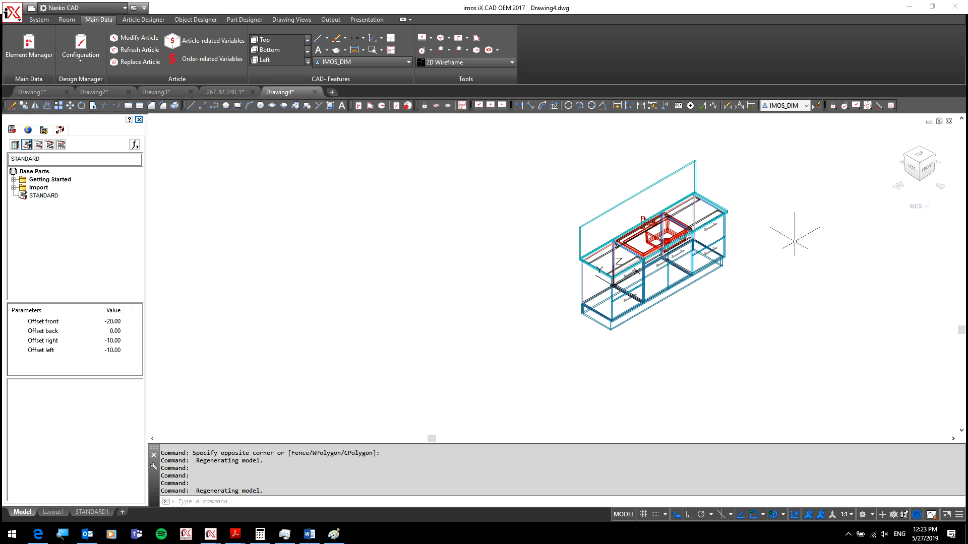
right_click(498, 166)
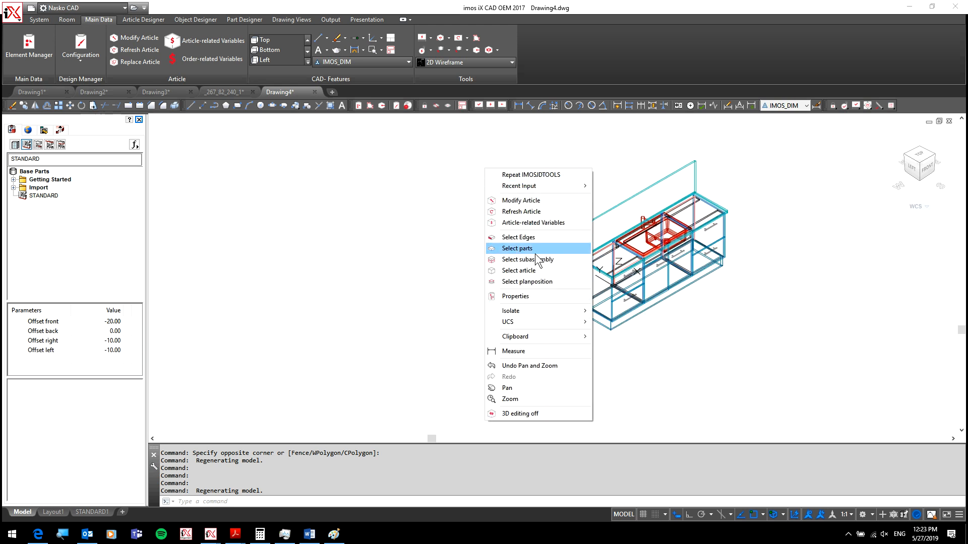
click(532, 274)
click(611, 327)
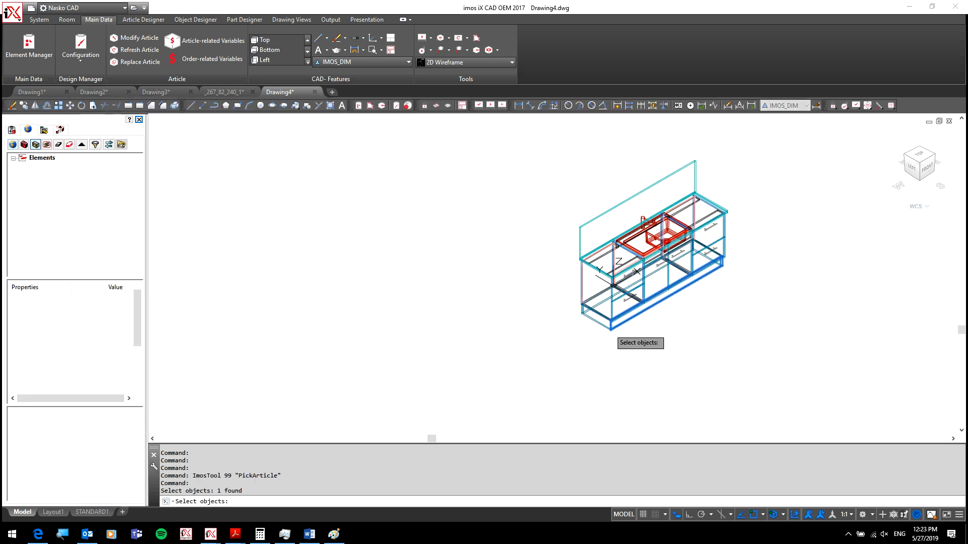
double_click(52, 466)
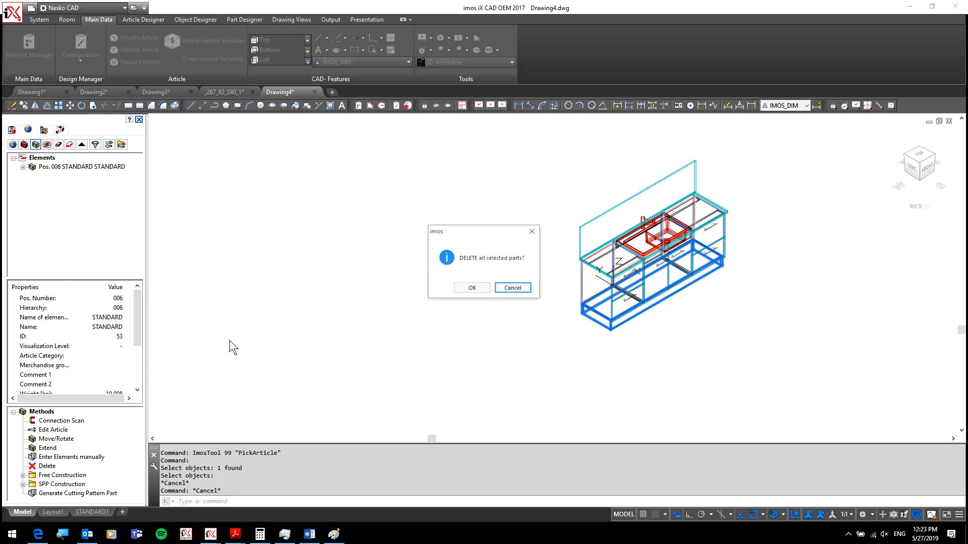
click(482, 292)
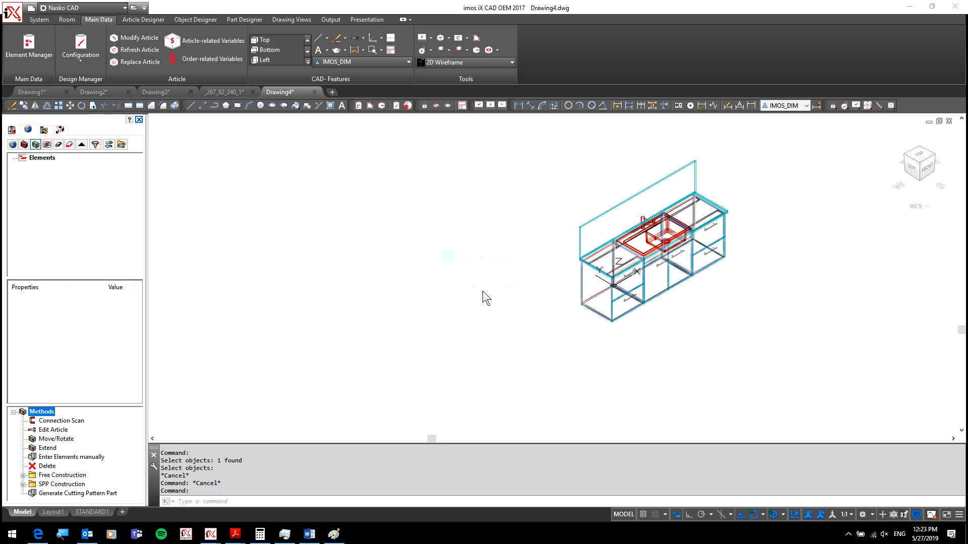
- Insert the contiguous base Base_1101_150 under all three lower cabinets
click(13, 130)
double_click(55, 196)
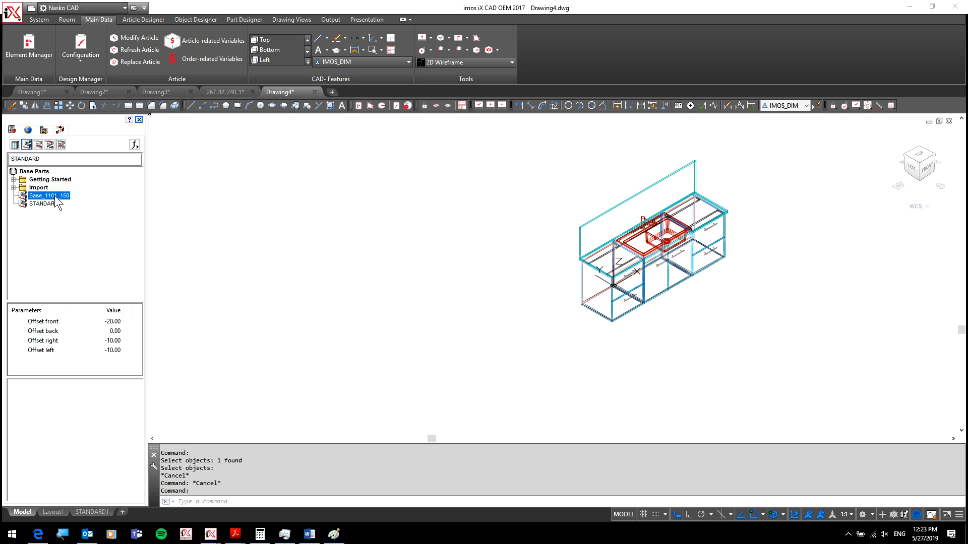
click(610, 319)
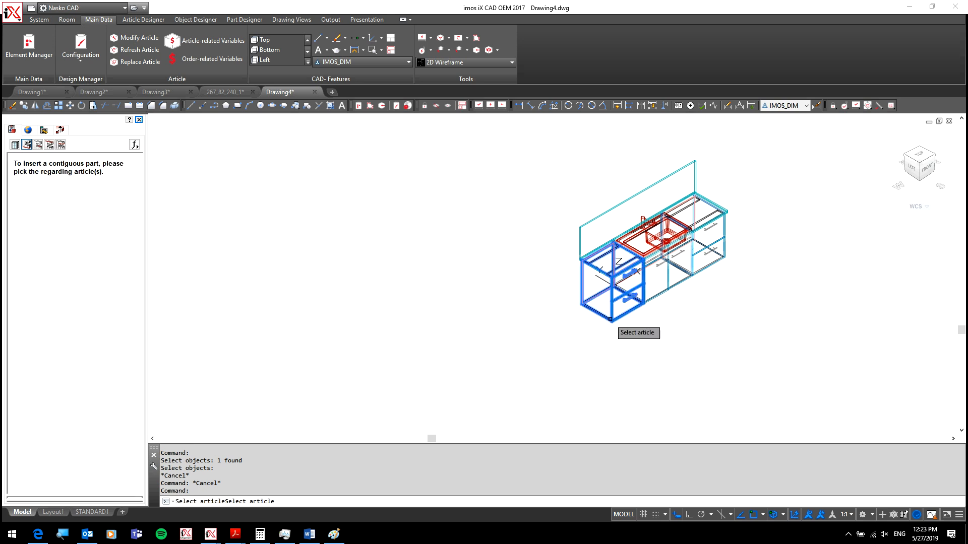
click(654, 298)
click(694, 290)
right_click(692, 297)
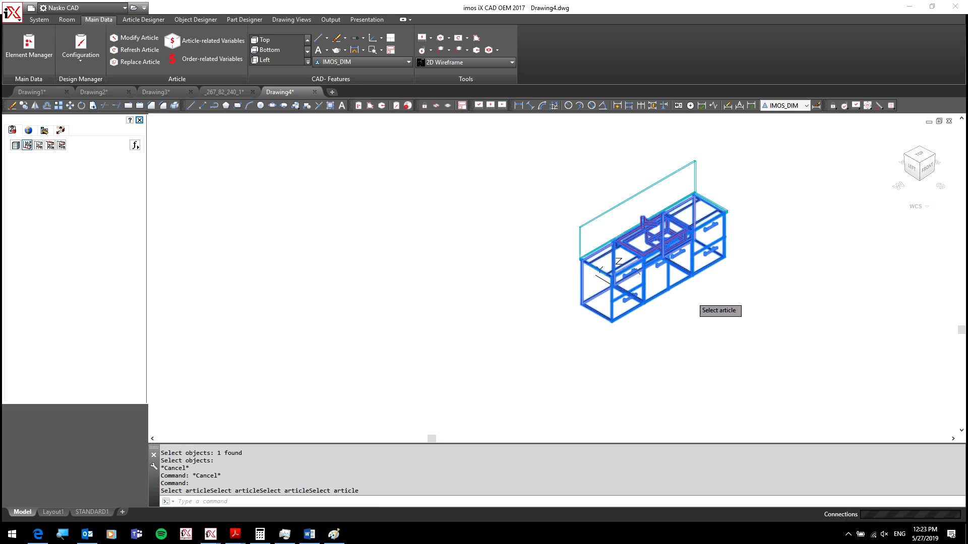
- Examine the new base from several angles, checking its corners, the open back and the space under the middle cabinet
scroll(597, 313, up, 5)
scroll(596, 312, up, 3)
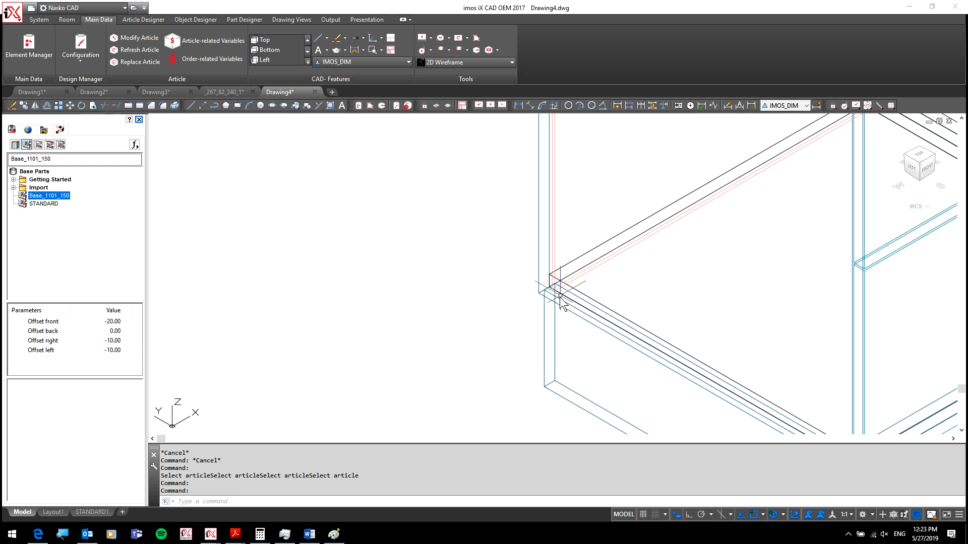
scroll(575, 308, down, 8)
scroll(560, 317, up, 8)
scroll(554, 329, up, 3)
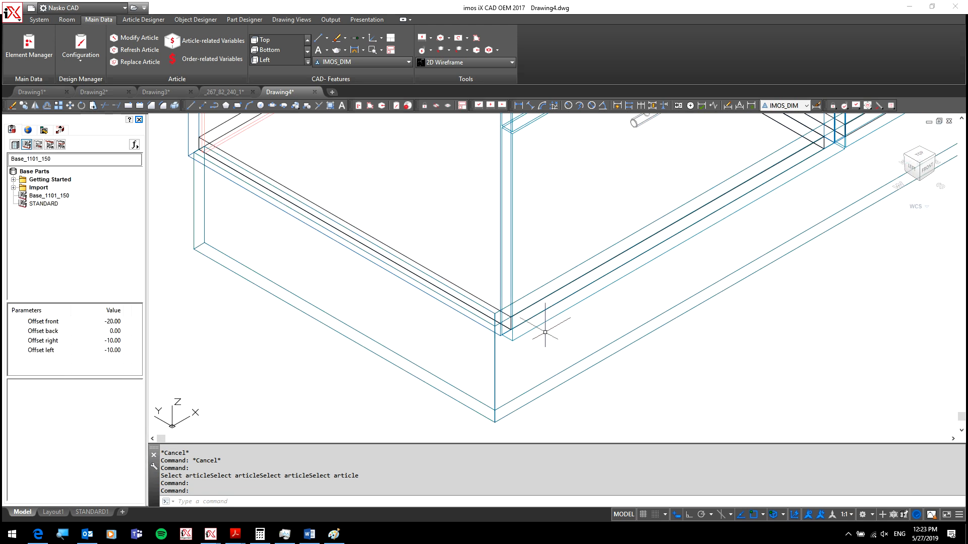
scroll(547, 328, down, 3)
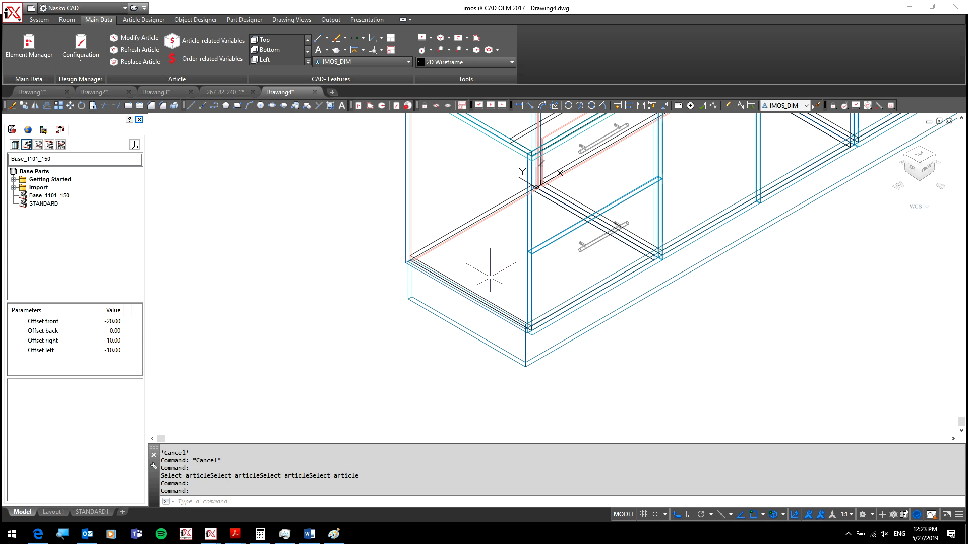
shift+middle_drag(438, 262, 410, 231)
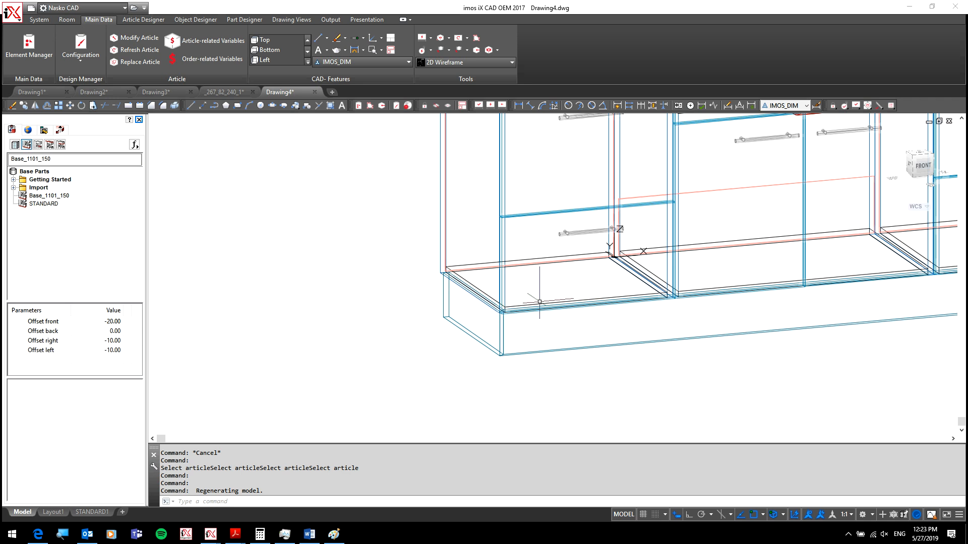
scroll(580, 308, down, 6)
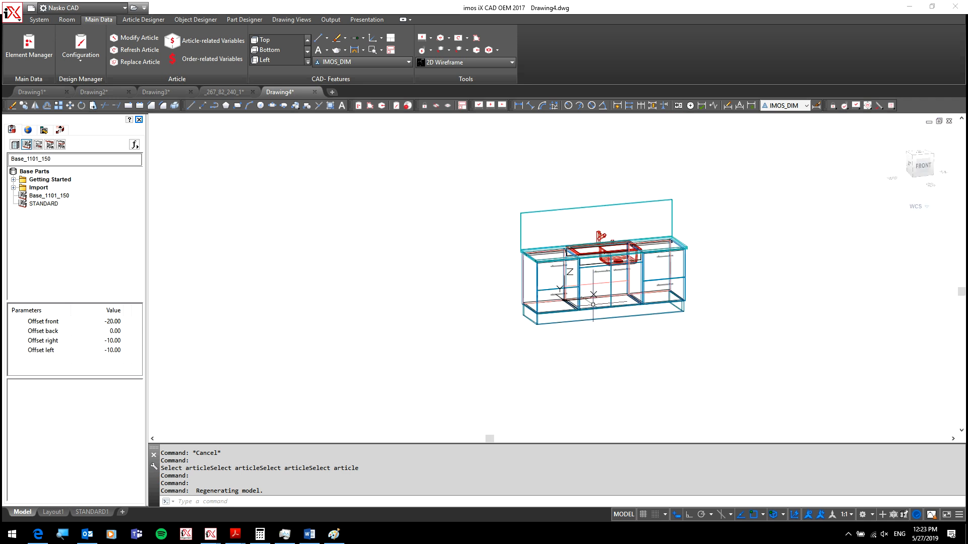
scroll(580, 305, up, 6)
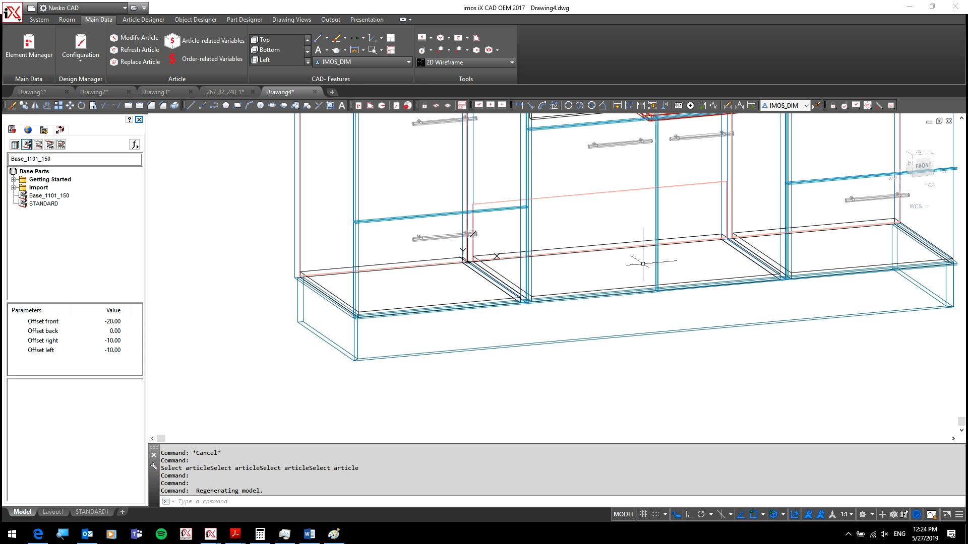
click(615, 260)
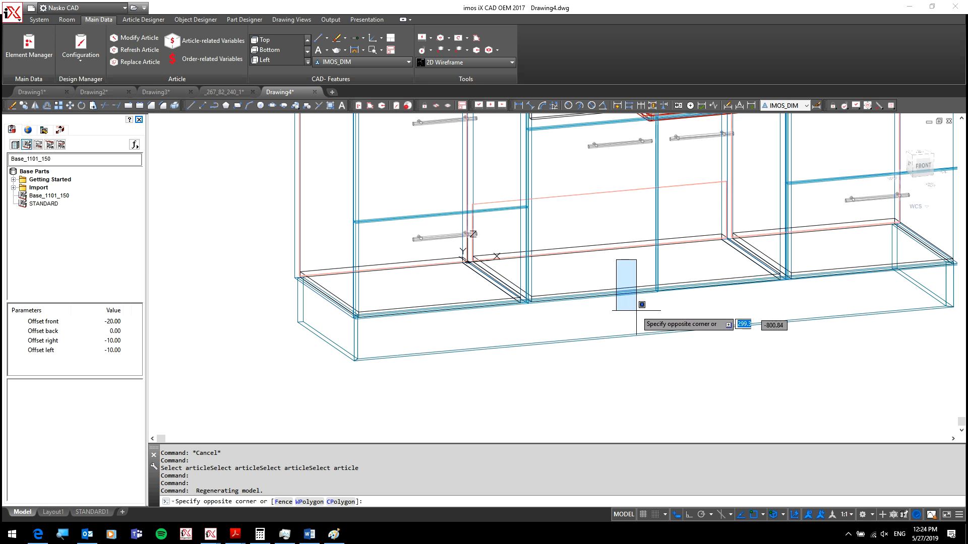
click(604, 270)
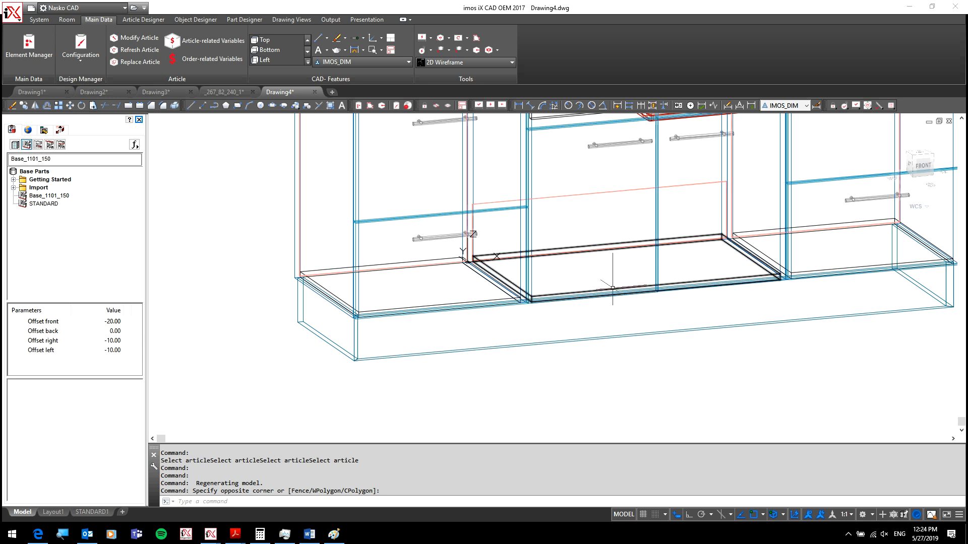
- Set the stretchers' part definition of Base_1101_150 to STANDARD in Element Manager, enter their linear division, and return to the model
click(26, 53)
scroll(656, 376, down, 1)
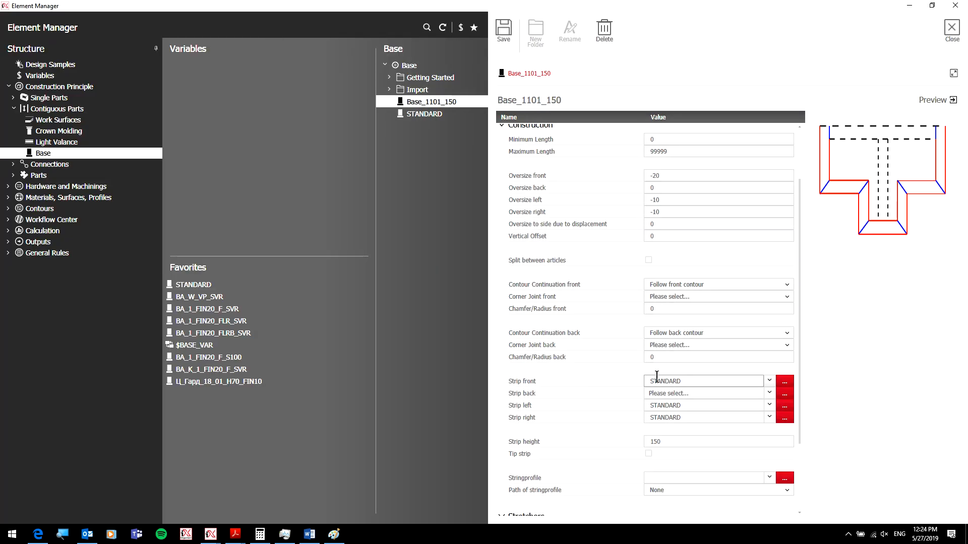
scroll(645, 318, down, 4)
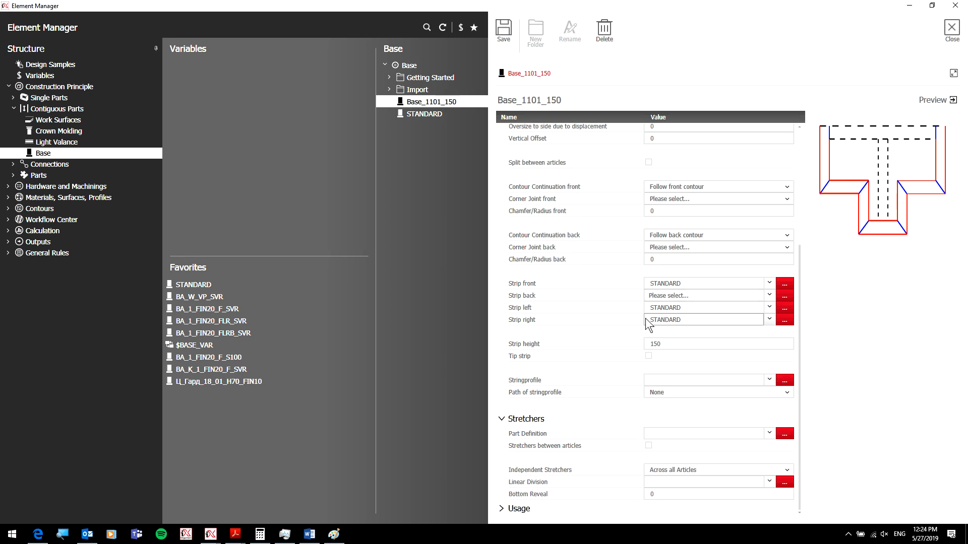
click(770, 433)
click(689, 461)
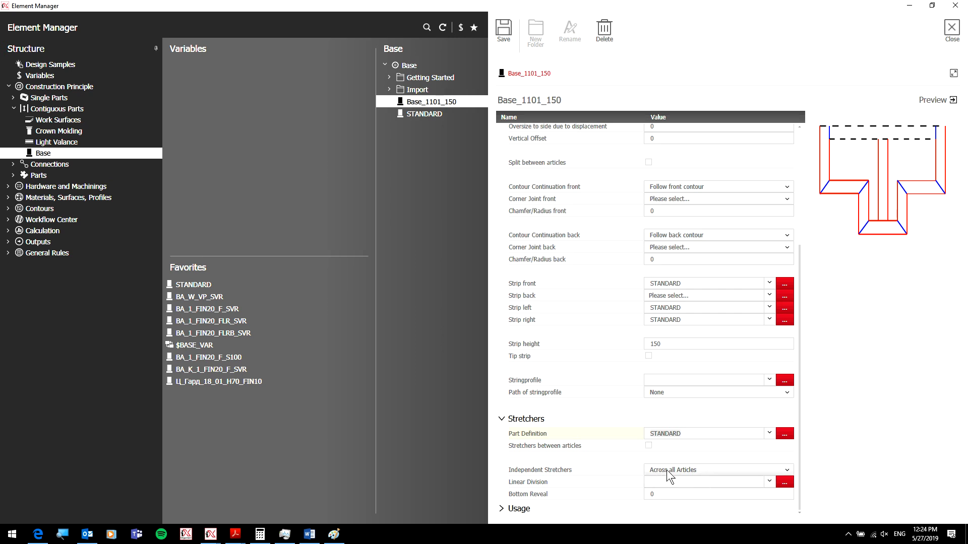
click(673, 481)
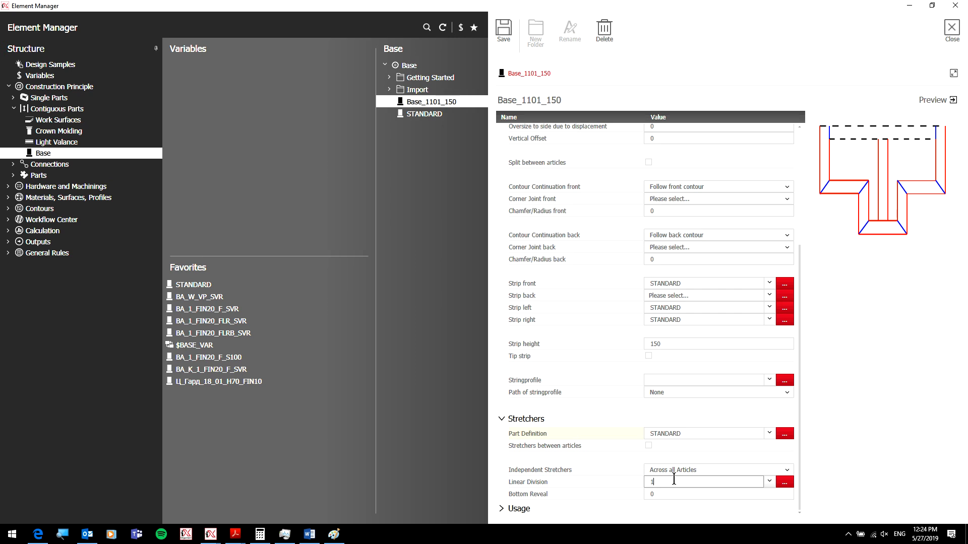
click(564, 398)
click(951, 30)
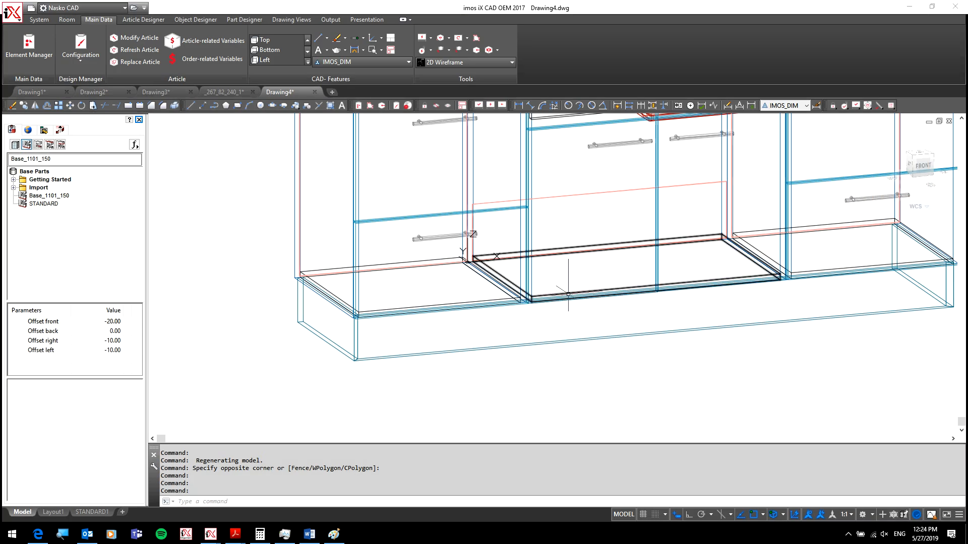
right_click(625, 272)
click(654, 318)
drag(701, 271, 574, 360)
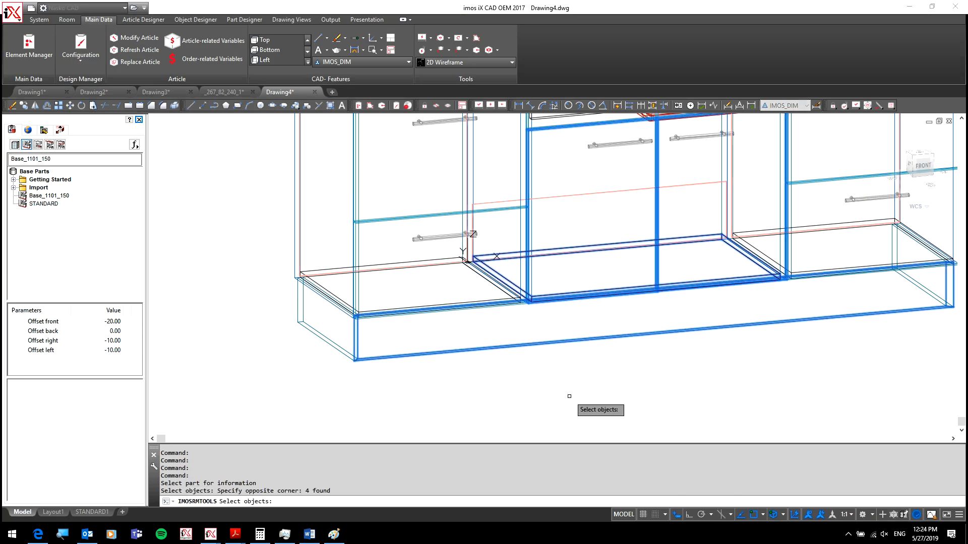
key(Return)
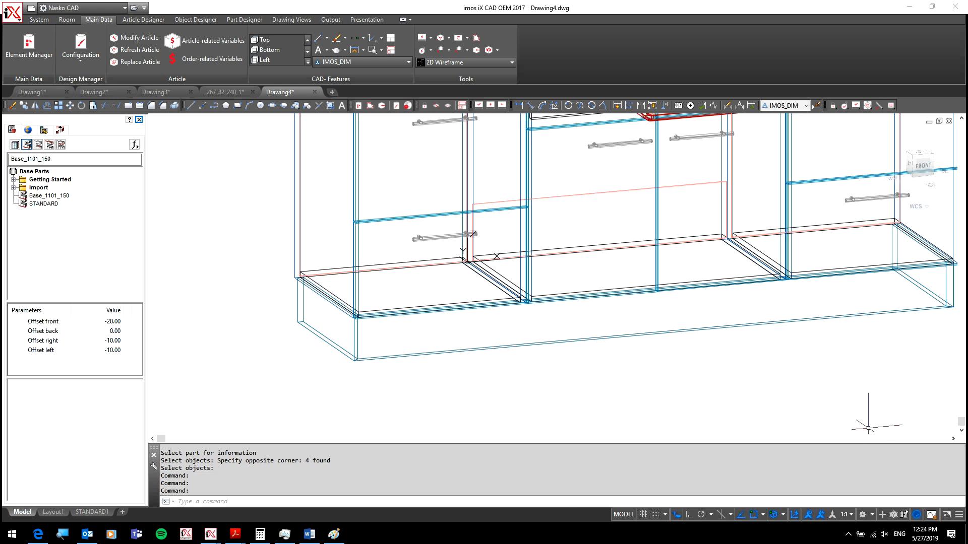
middle_drag(793, 381, 820, 361)
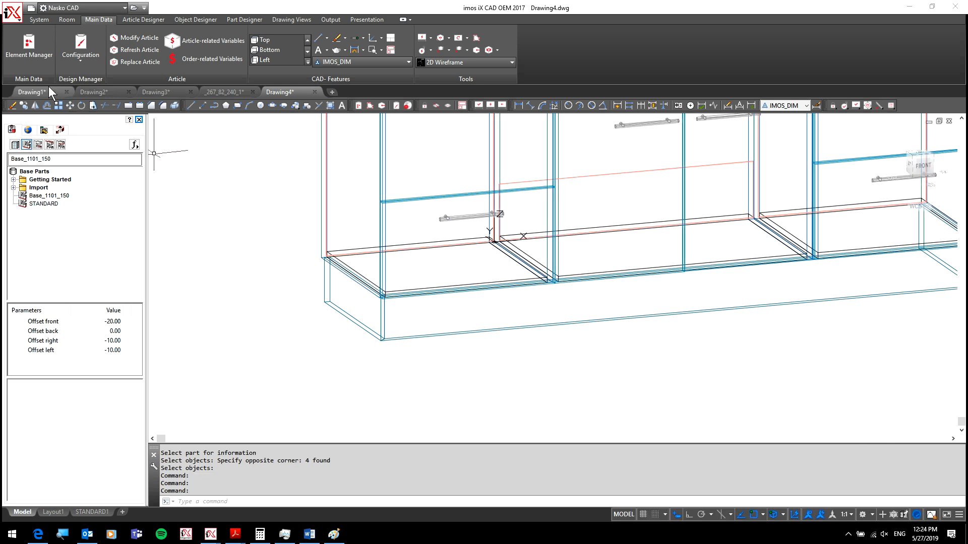
- Select the Base_1101_150 element at Pos. 007 in the drawing's element list and delete it
click(29, 130)
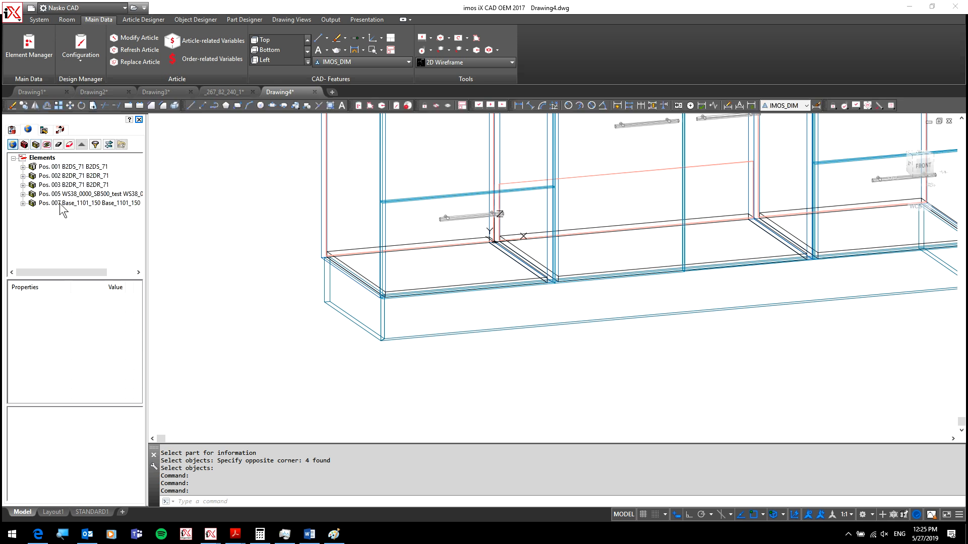
click(60, 203)
scroll(125, 338, down, 2)
scroll(180, 392, down, 3)
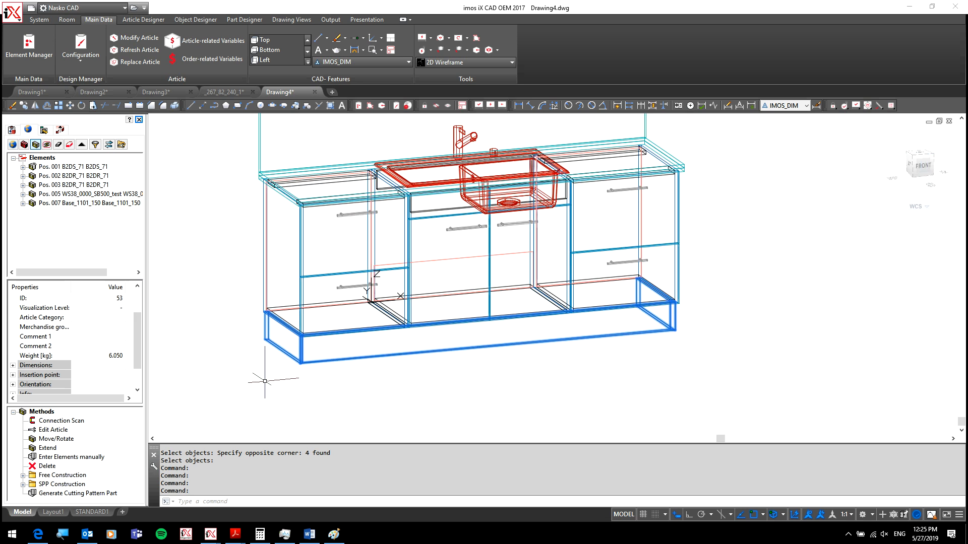
double_click(47, 466)
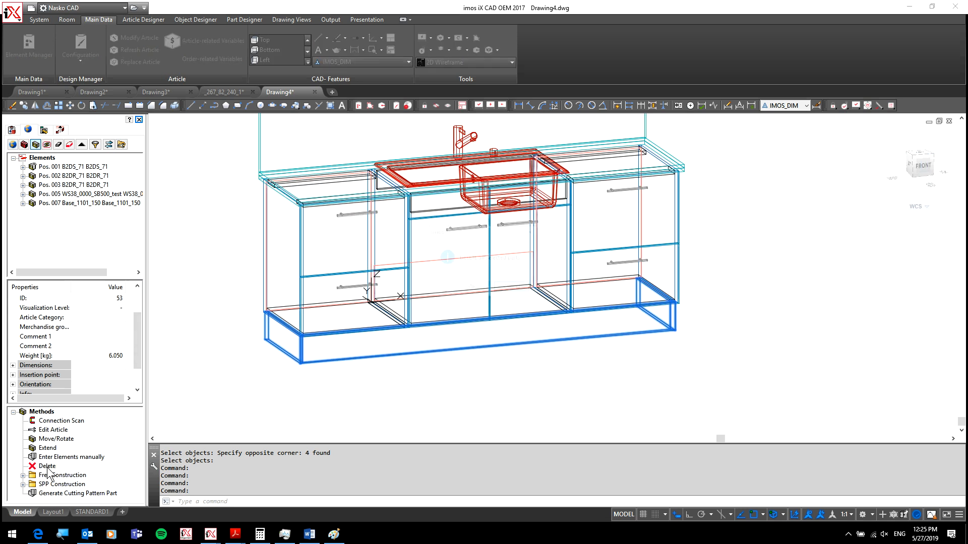
click(485, 289)
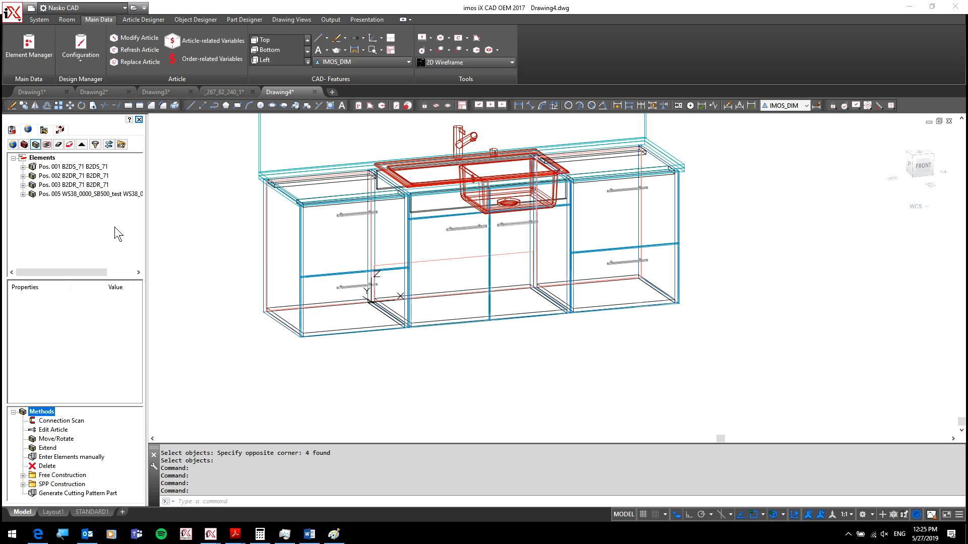
- Insert the contiguous base Base_1101_150 with its stretchers under all three lower cabinets
click(12, 130)
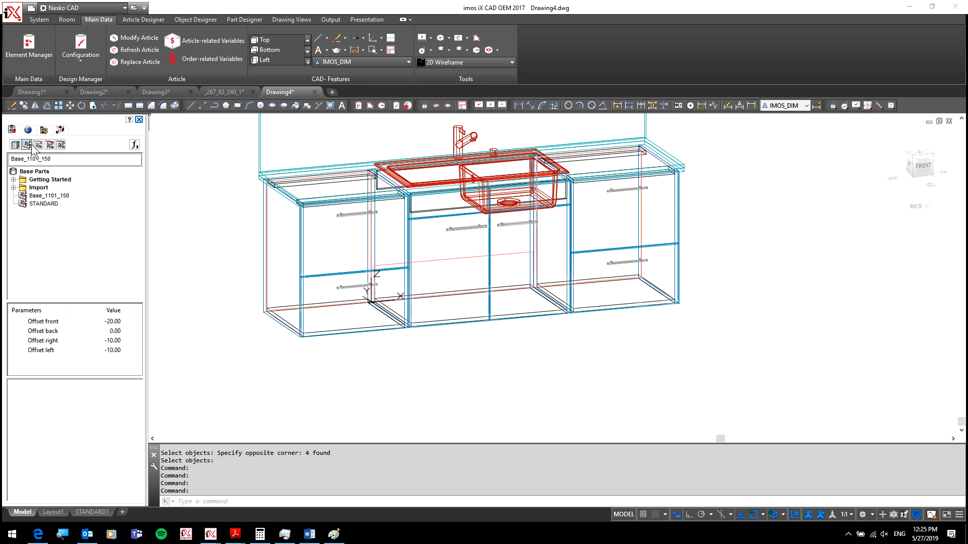
double_click(49, 196)
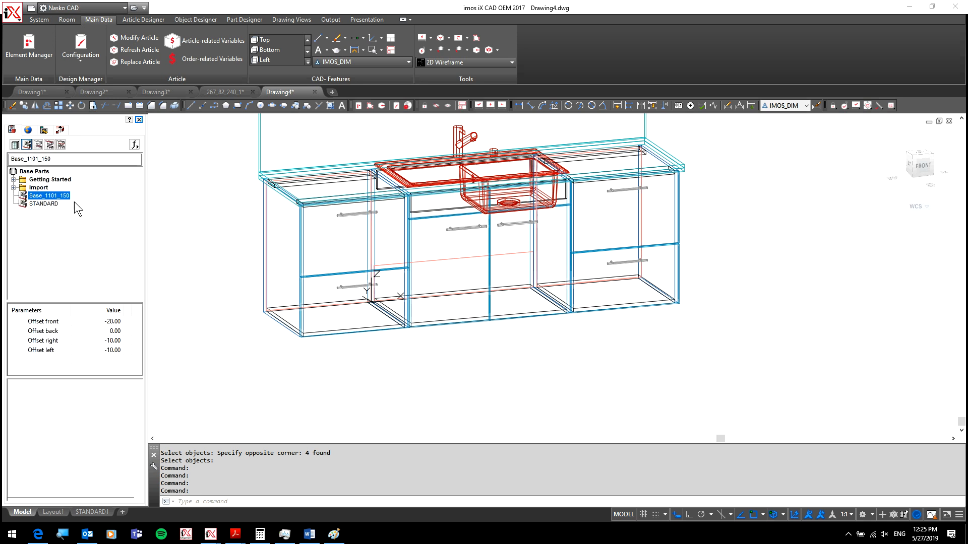
click(319, 334)
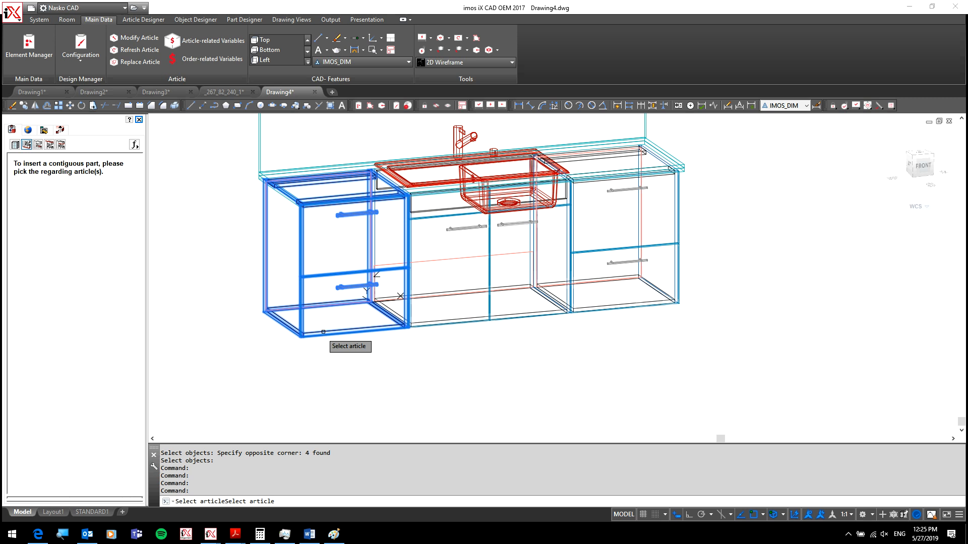
click(459, 320)
click(597, 311)
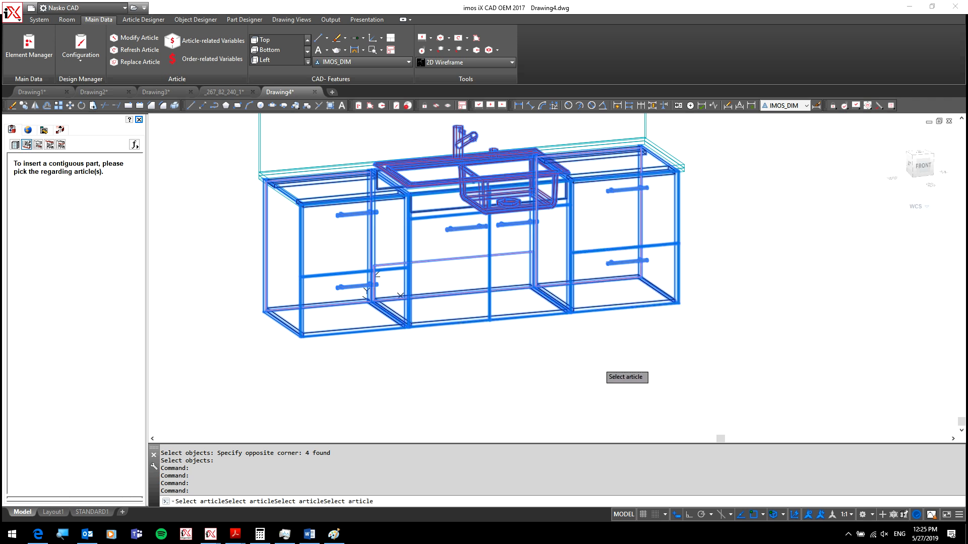
key(Return)
- Examine the stretchers in the inserted base and review the construction and stretcher settings of Base_1101_150 in Element Manager
click(424, 336)
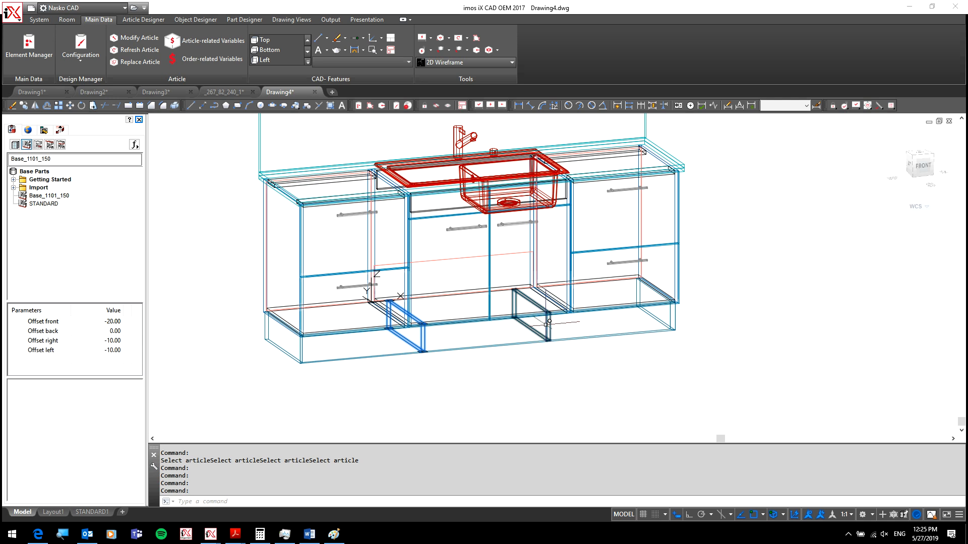
click(550, 326)
scroll(548, 332, up, 2)
scroll(551, 335, up, 2)
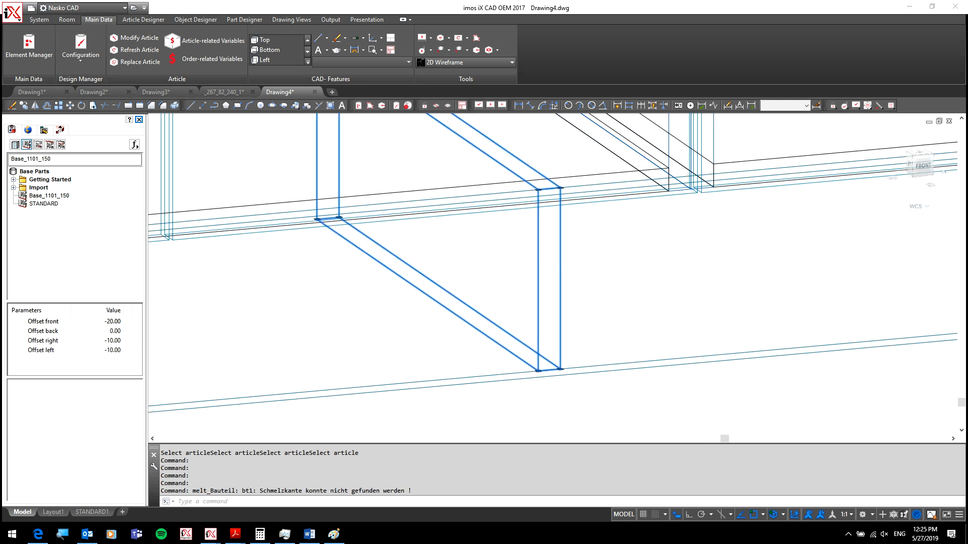
scroll(555, 372, up, 3)
scroll(556, 374, down, 5)
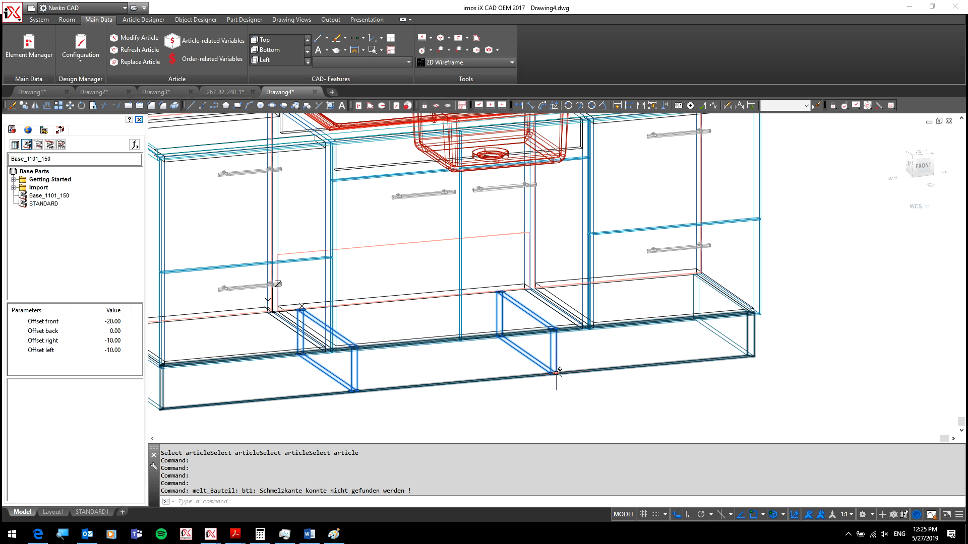
scroll(556, 373, down, 2)
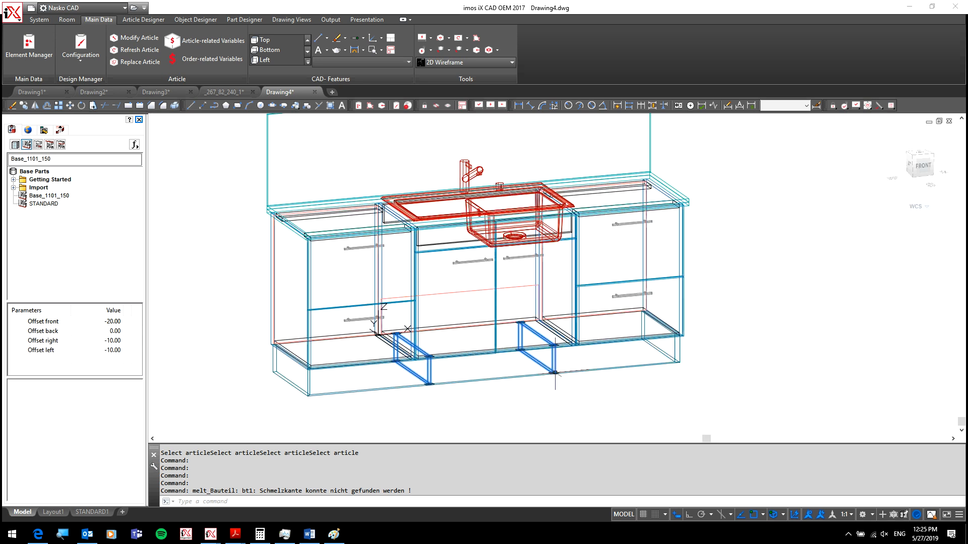
middle_drag(556, 373, 635, 356)
click(29, 51)
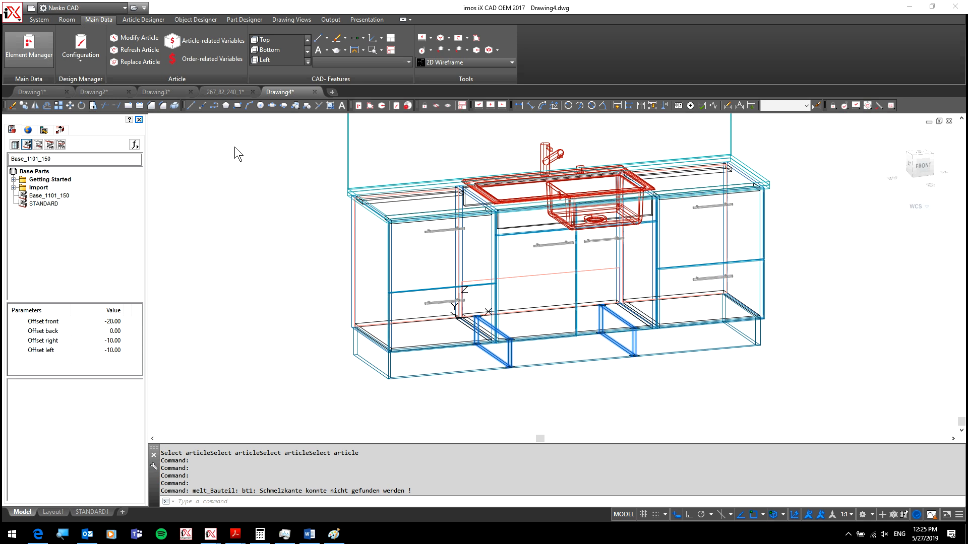
scroll(666, 370, down, 7)
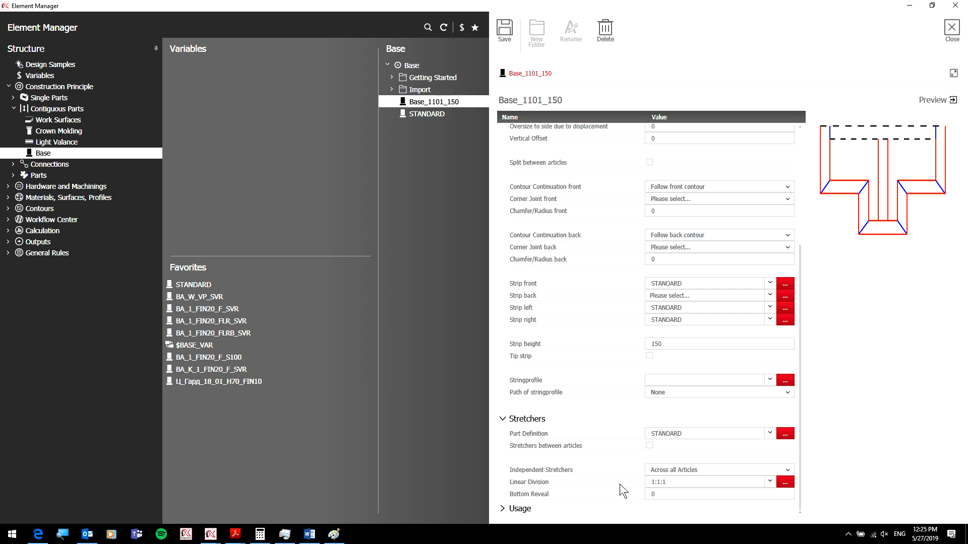
scroll(652, 452, up, 6)
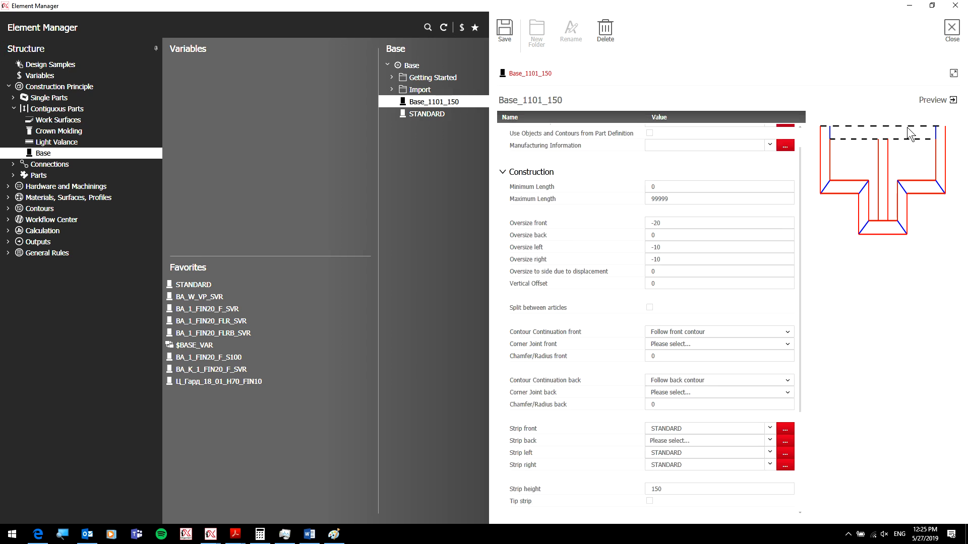
click(951, 31)
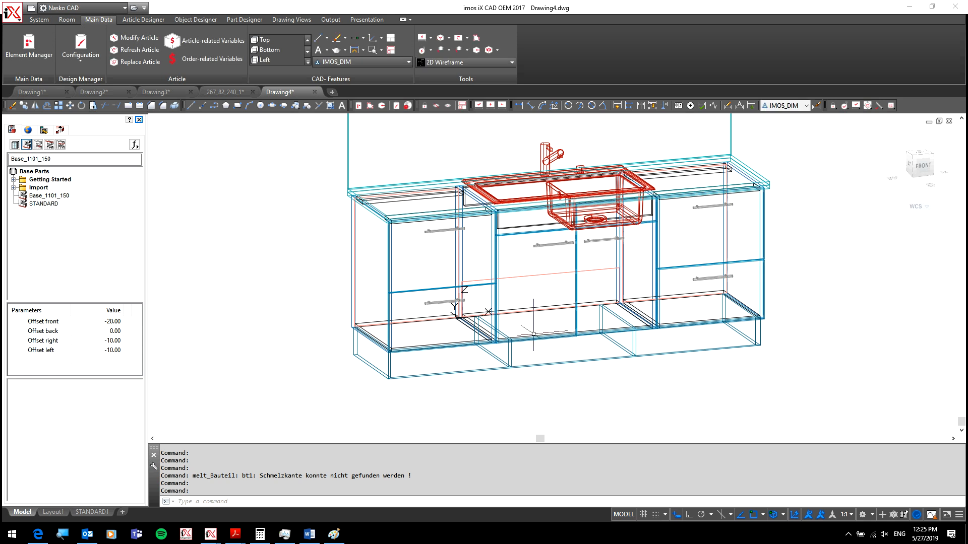
click(513, 357)
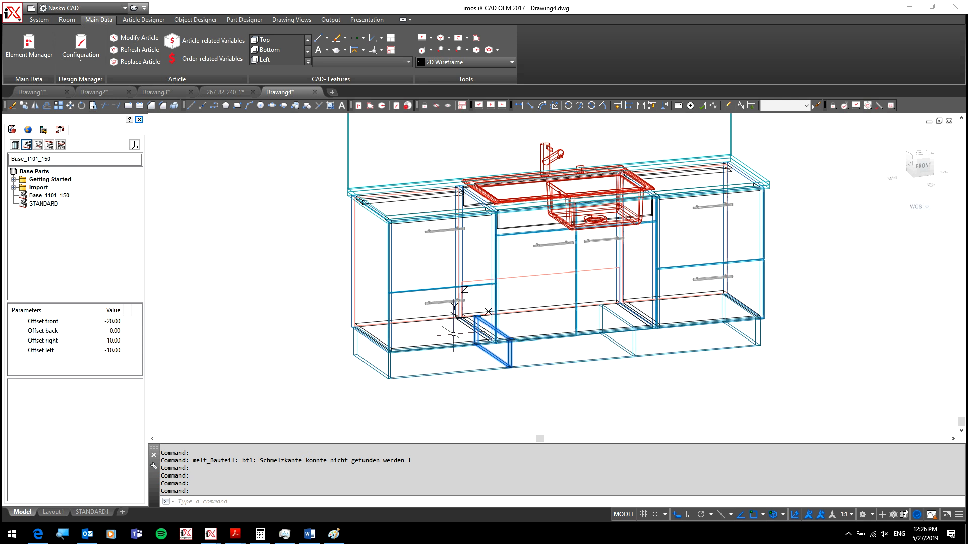
- Switch the independent stretchers of Base_1101_150 from across all articles to per article in Element Manager, and return to the model
scroll(495, 362, down, 5)
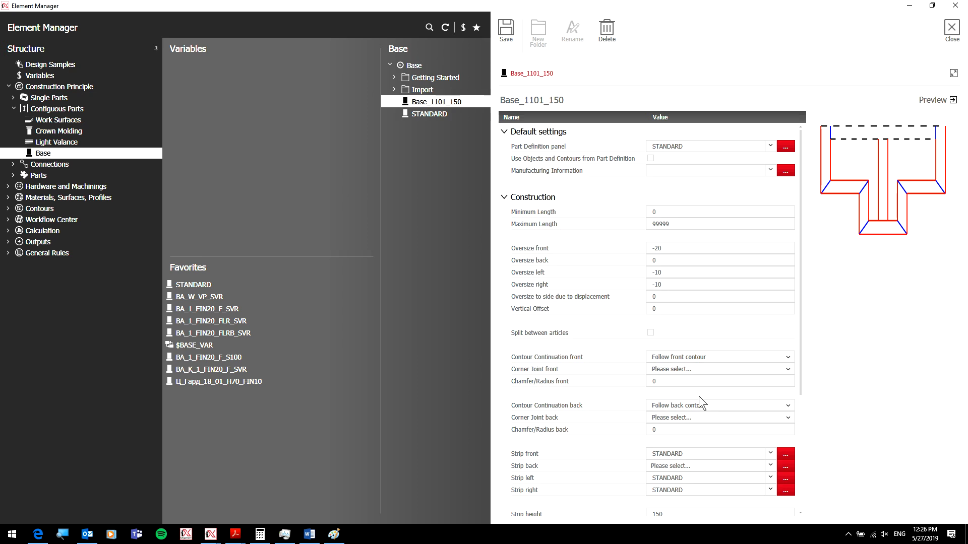
scroll(698, 398, down, 3)
scroll(697, 426, down, 4)
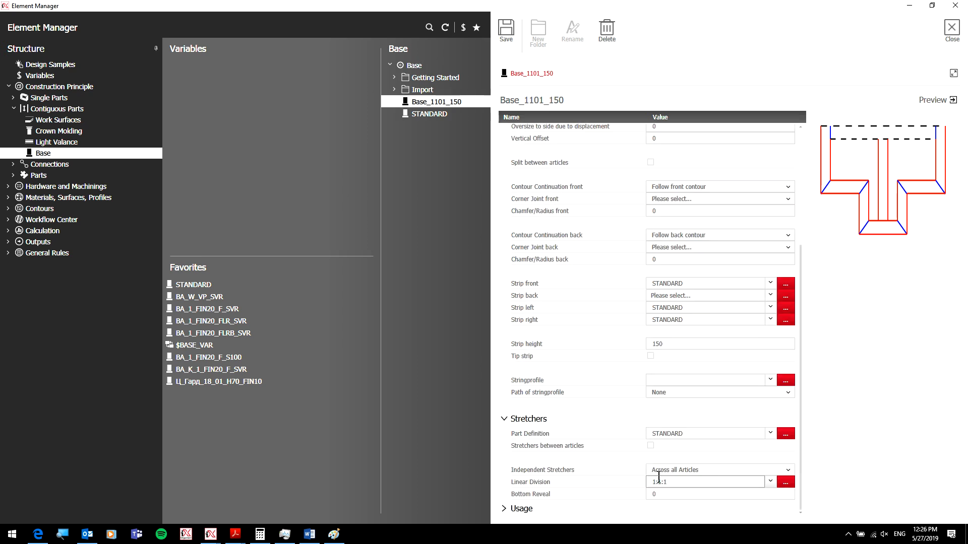
click(696, 470)
click(682, 481)
click(952, 28)
- Select the inserted base beneath the cabinets as an article and delete it
right_click(692, 190)
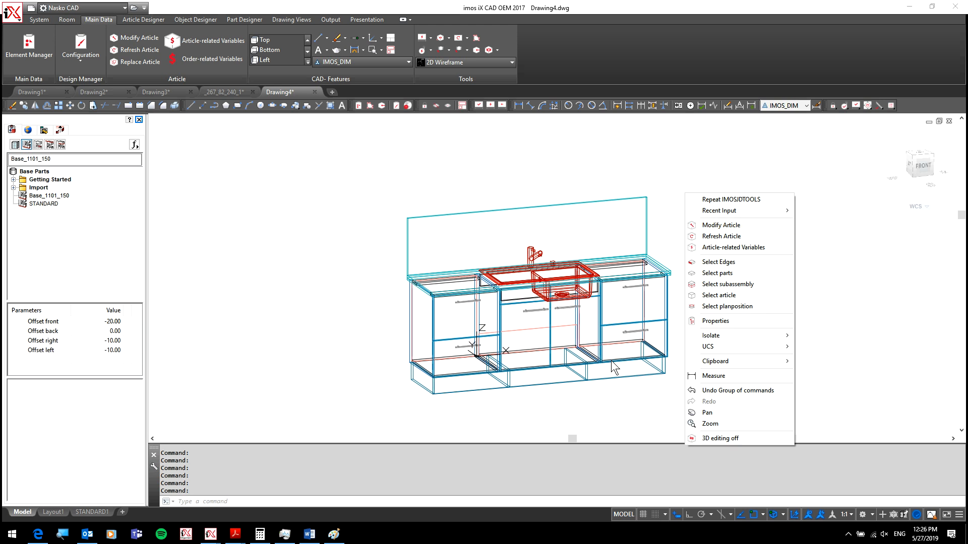
click(727, 297)
click(682, 367)
click(637, 389)
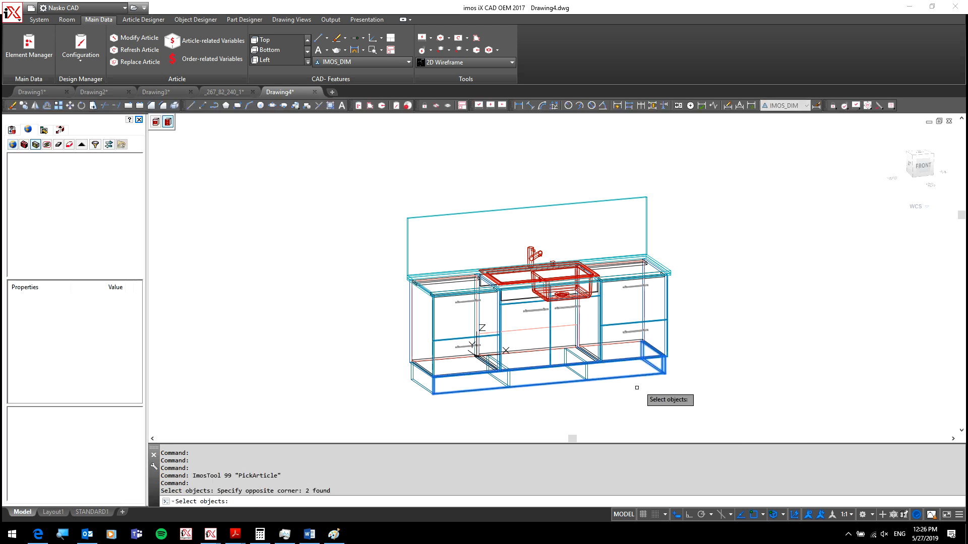
right_click(637, 389)
double_click(47, 465)
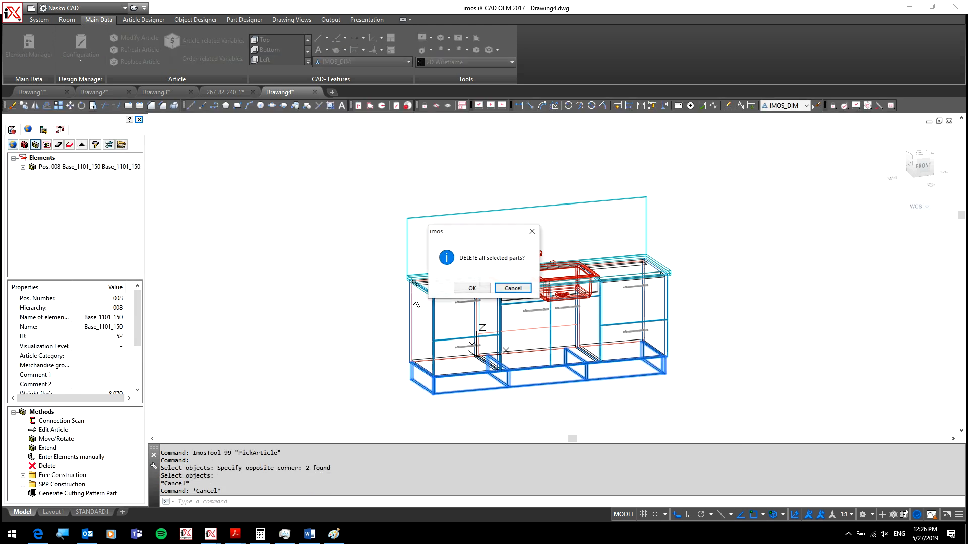
click(453, 286)
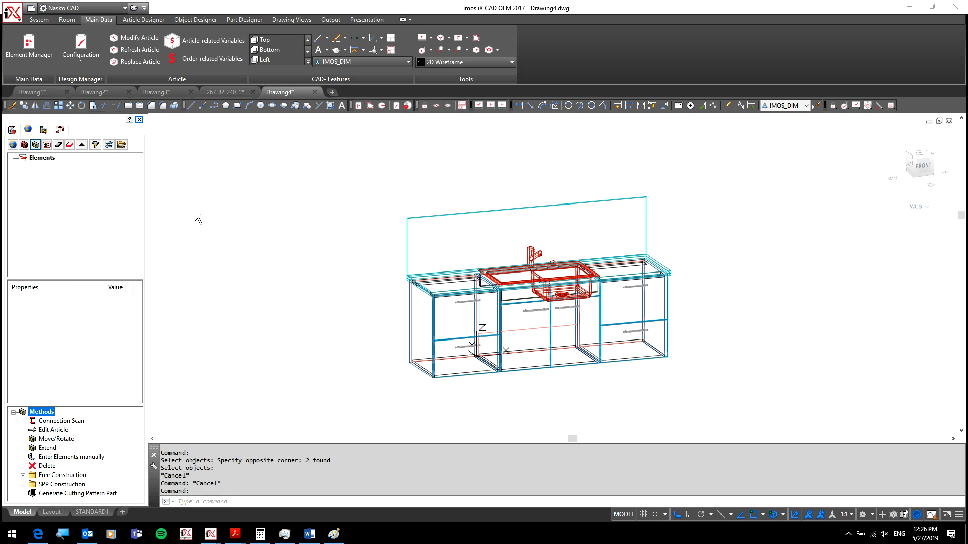
- Reinsert the contiguous base Base_1101_150 under the left, middle and right cabinets with the changed stretcher setting
click(12, 129)
double_click(41, 197)
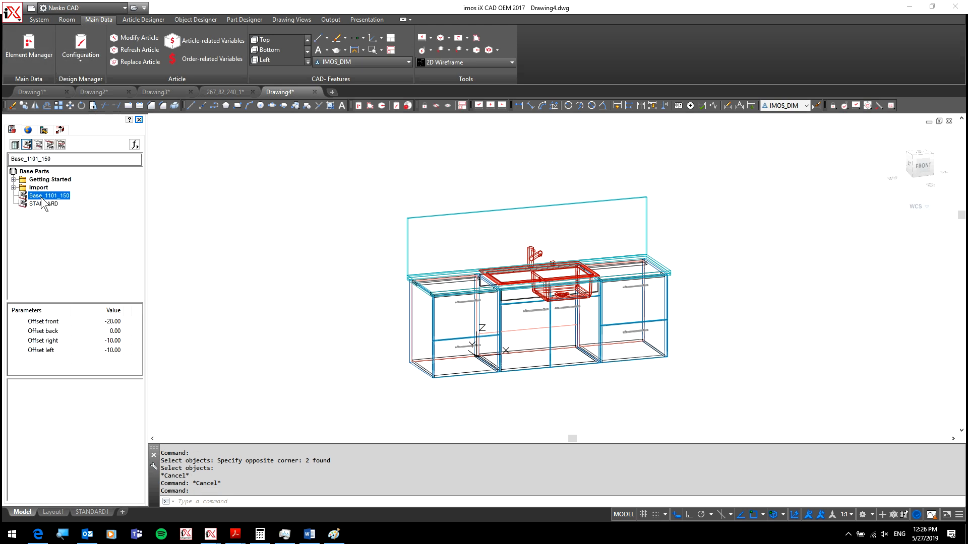
click(475, 374)
click(520, 369)
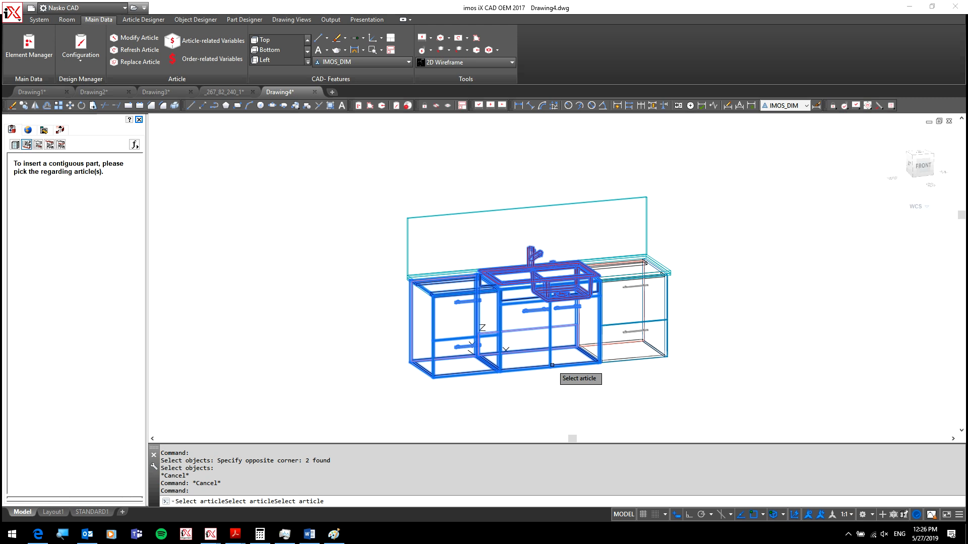
click(640, 356)
key(Return)
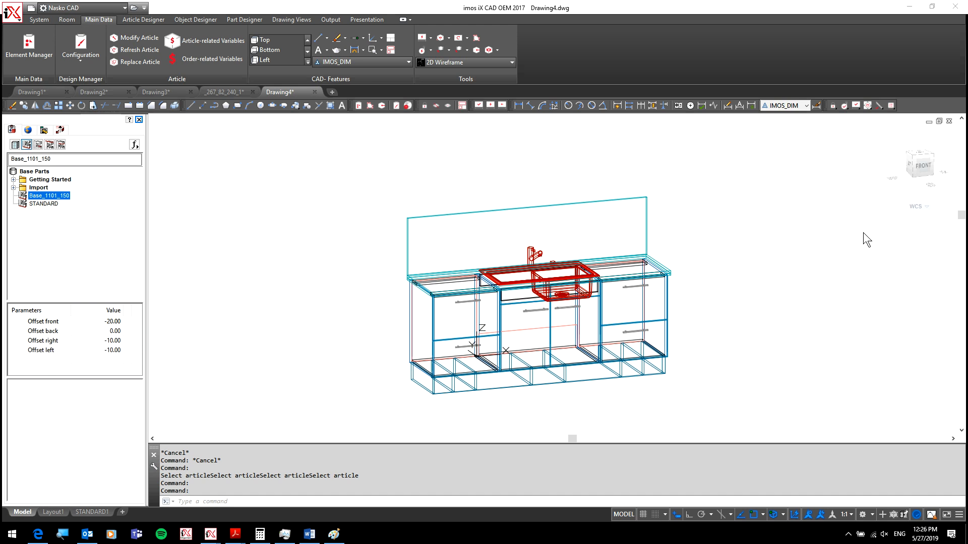
- Show the kitchen in front view and examine the stretcher spacing, highlighting the two stretchers under the middle cabinet
click(923, 166)
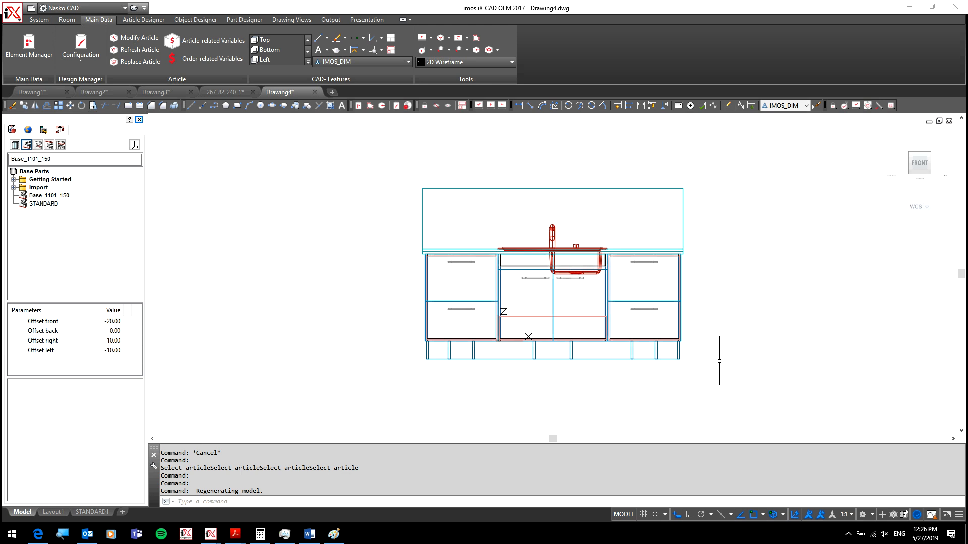
click(591, 350)
click(527, 350)
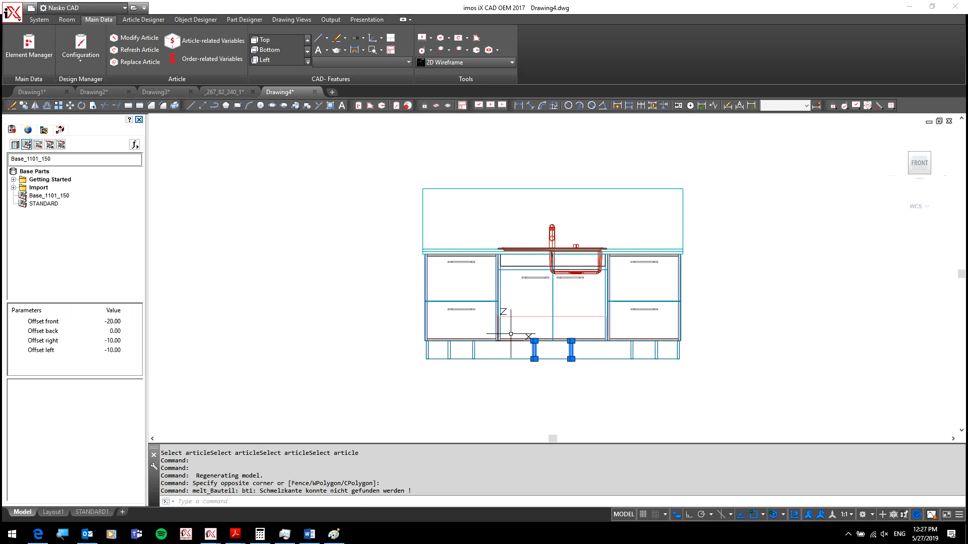
click(510, 343)
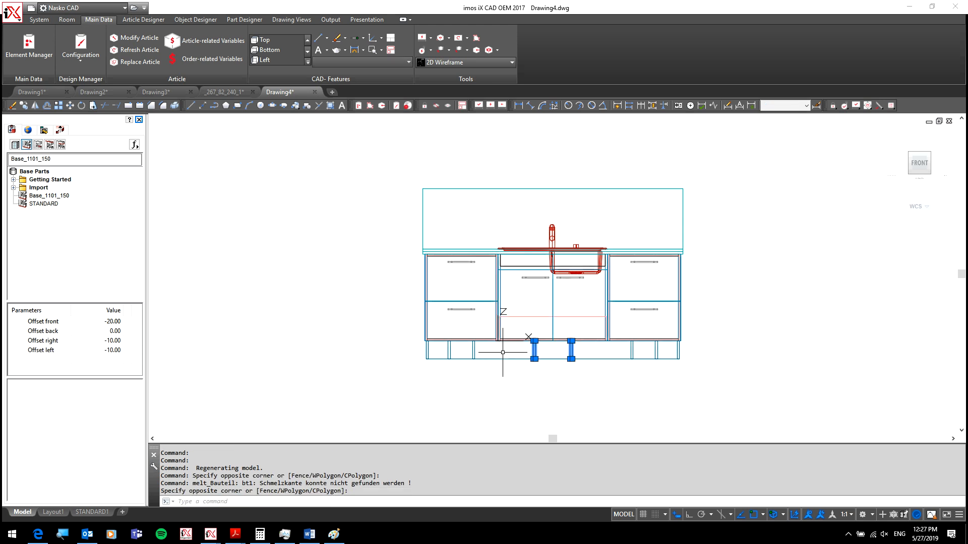
click(578, 347)
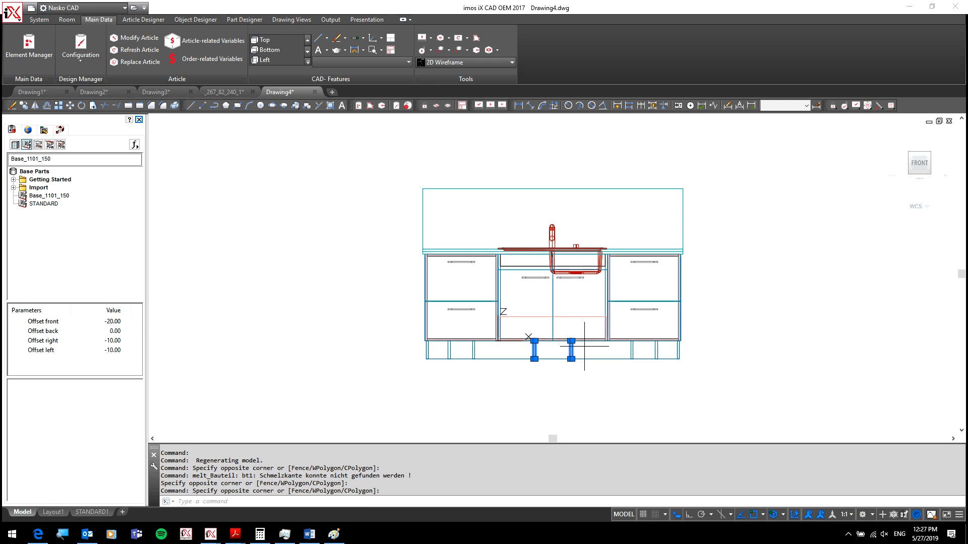
click(579, 352)
click(583, 352)
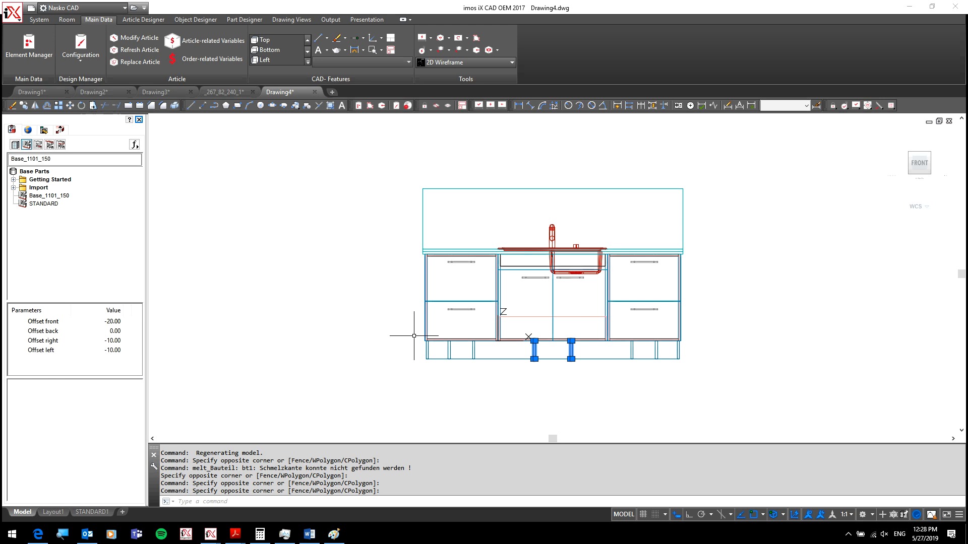
- Enable the Tip strip option for Base_1101_150 in Element Manager, save the definition and return to the model
right_click(328, 214)
click(19, 47)
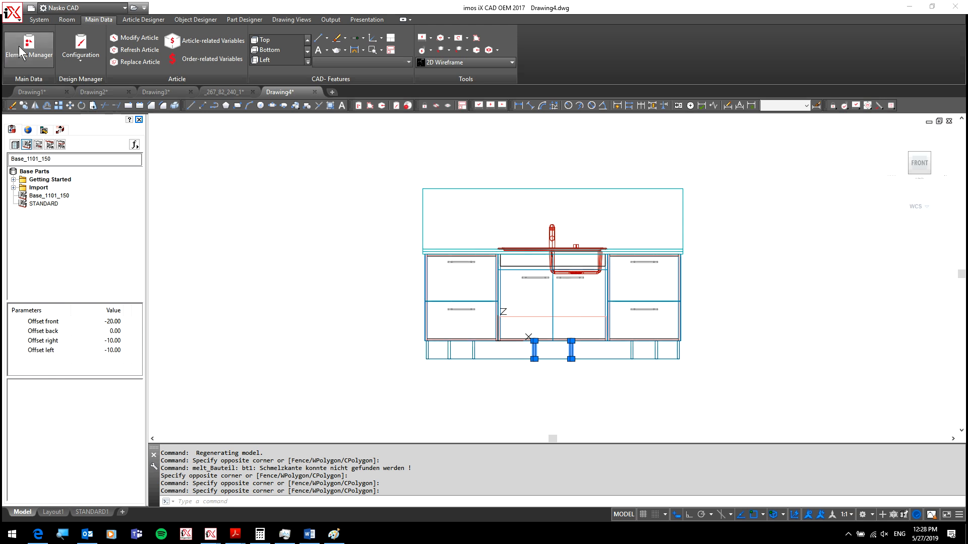
scroll(702, 381, down, 5)
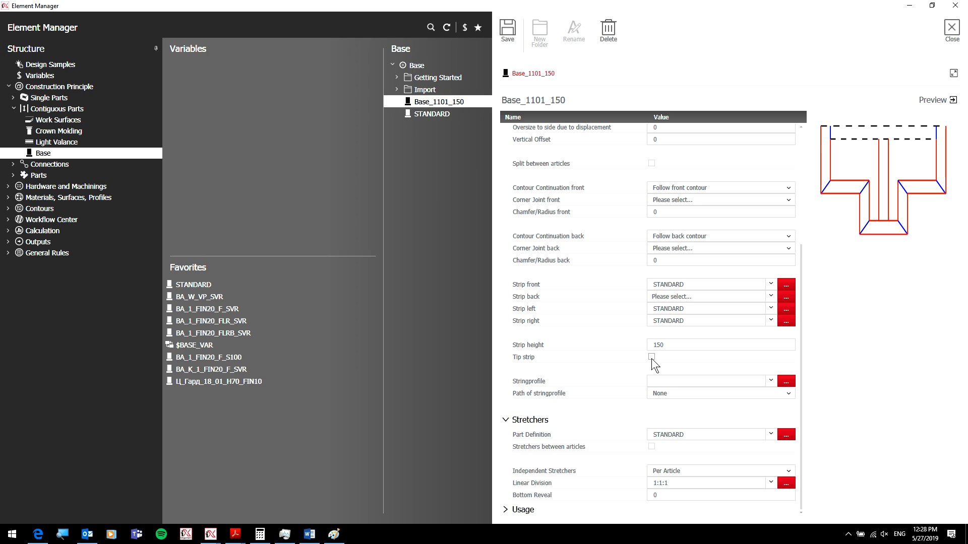
click(651, 358)
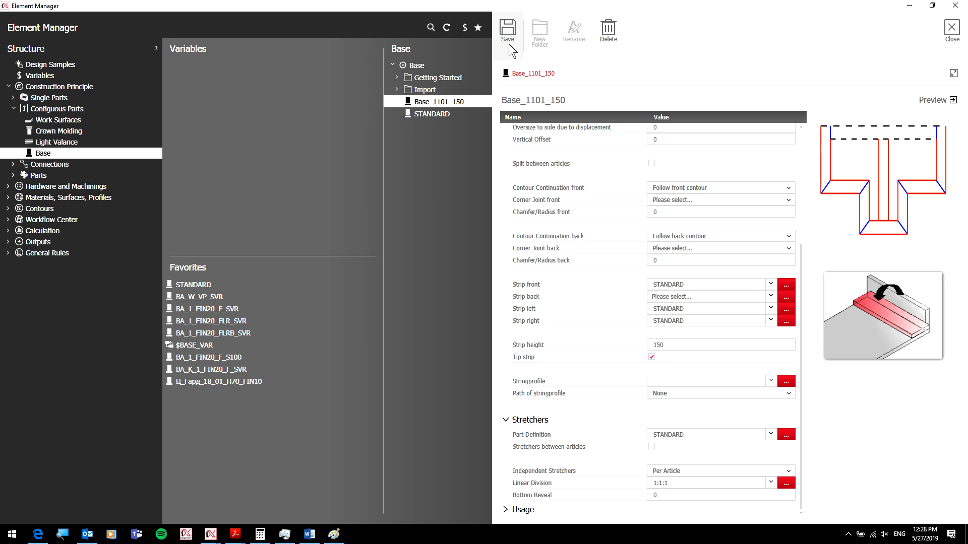
scroll(708, 353, down, 1)
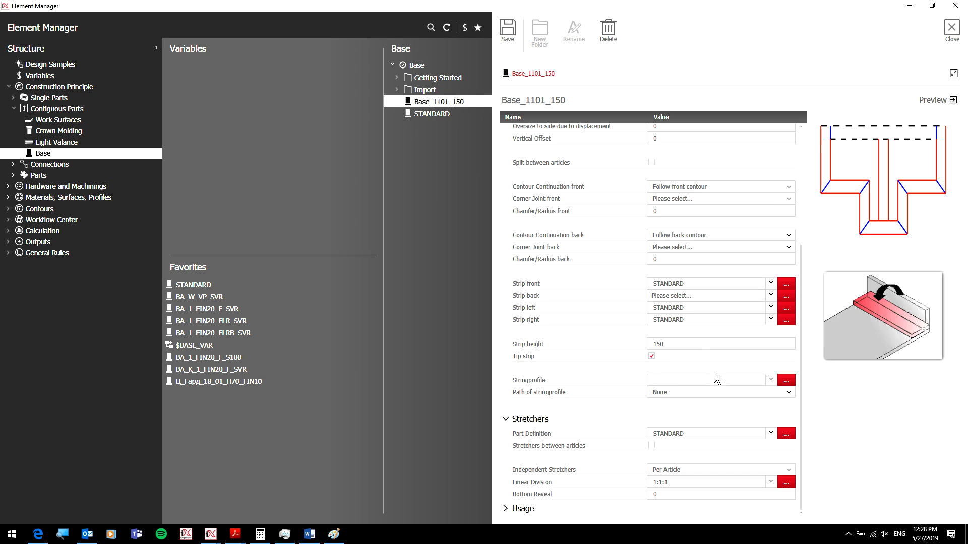
click(951, 31)
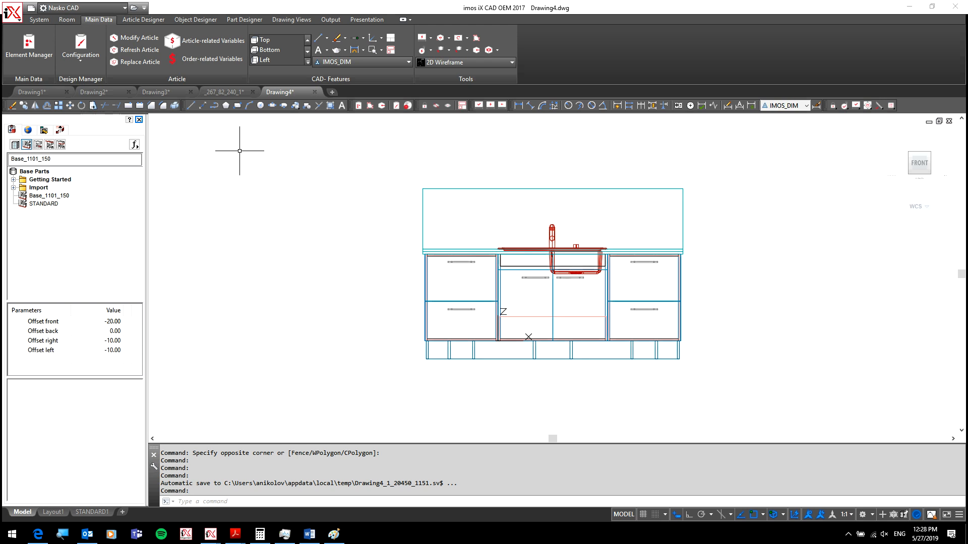
- Pick the article Base_1101_150 from the selected elements and delete it from beneath the cabinets
click(28, 130)
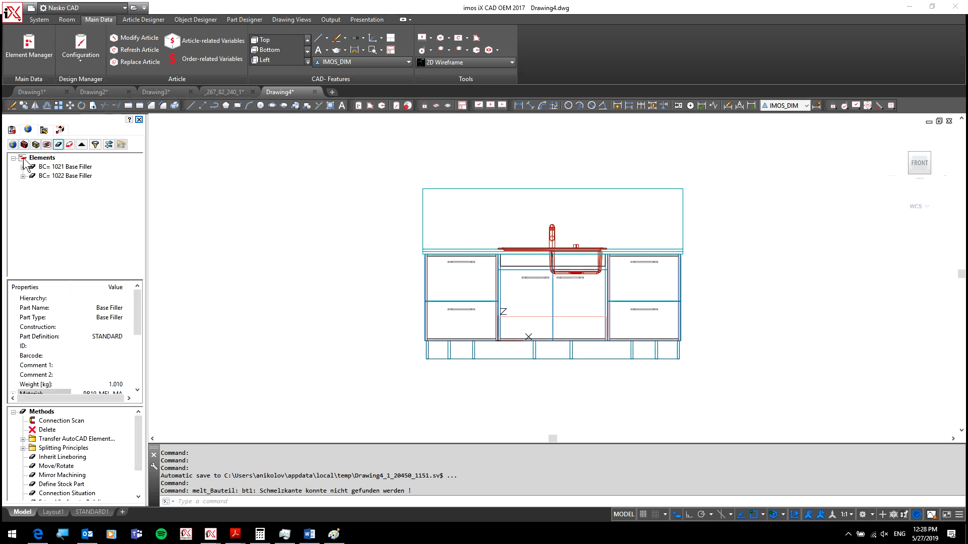
click(36, 145)
click(81, 203)
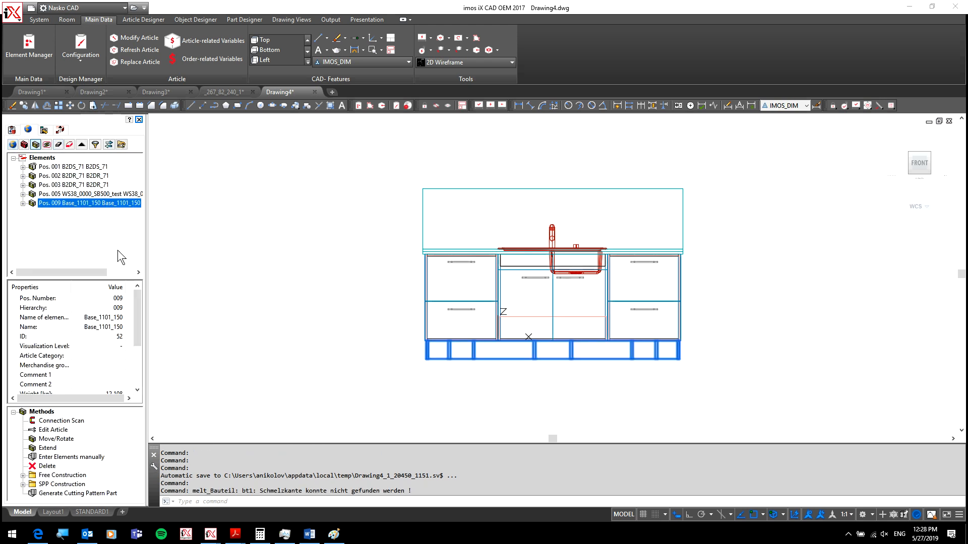
click(49, 464)
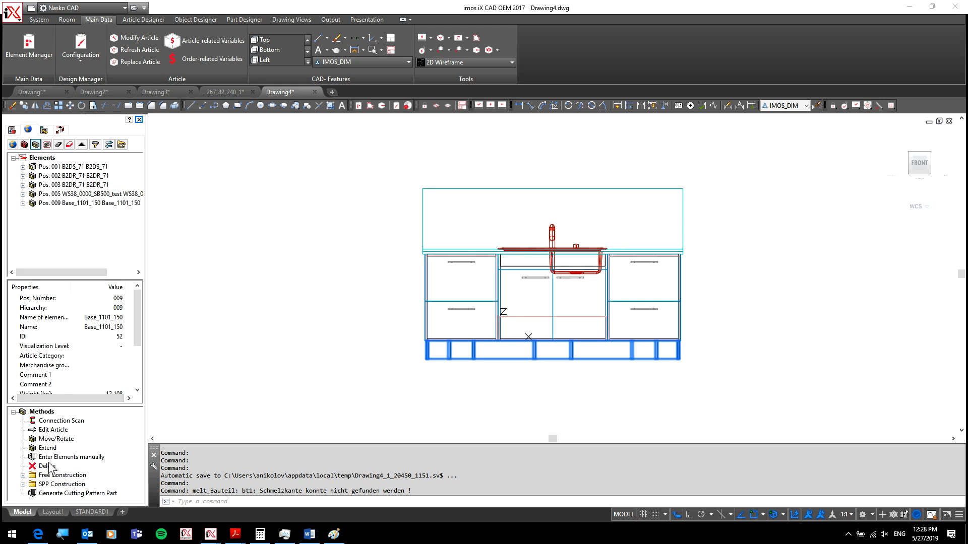
click(518, 288)
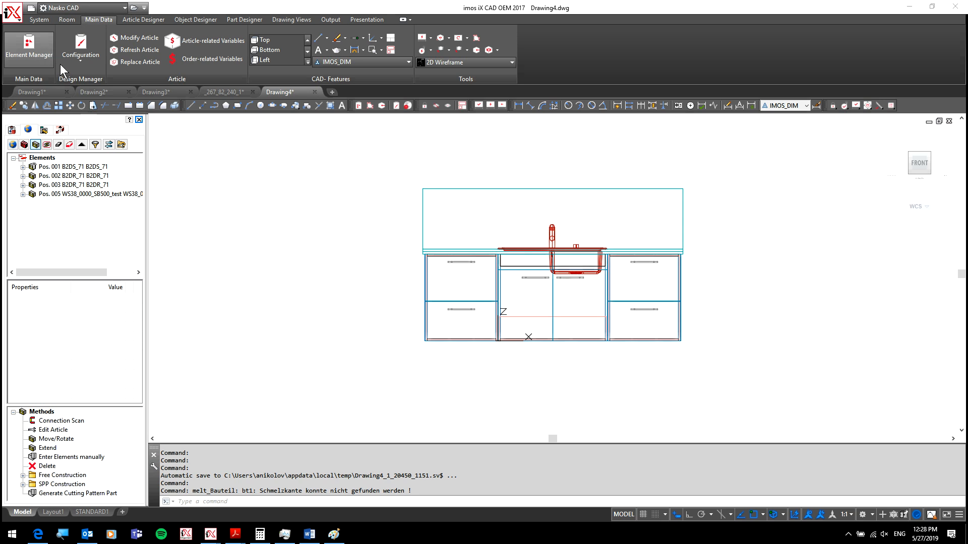
- Insert the contiguous base Base_1101_150 again under the left, middle and right cabinets with Tip strip enabled
click(12, 130)
click(36, 195)
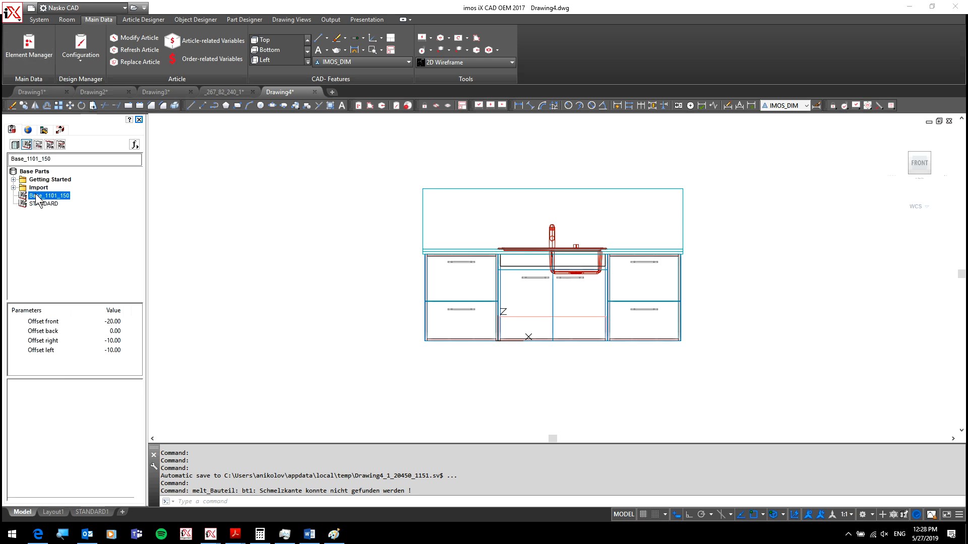
click(429, 300)
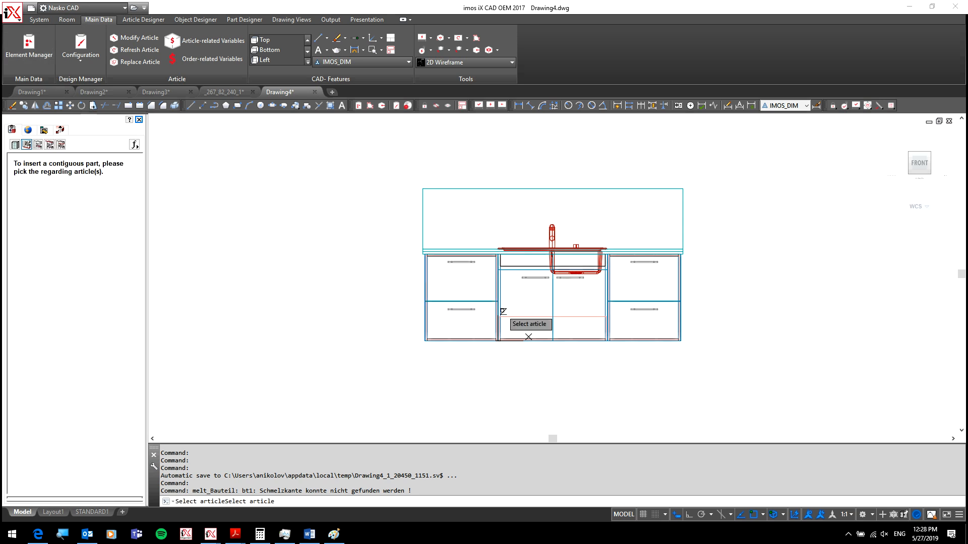
click(461, 302)
click(514, 317)
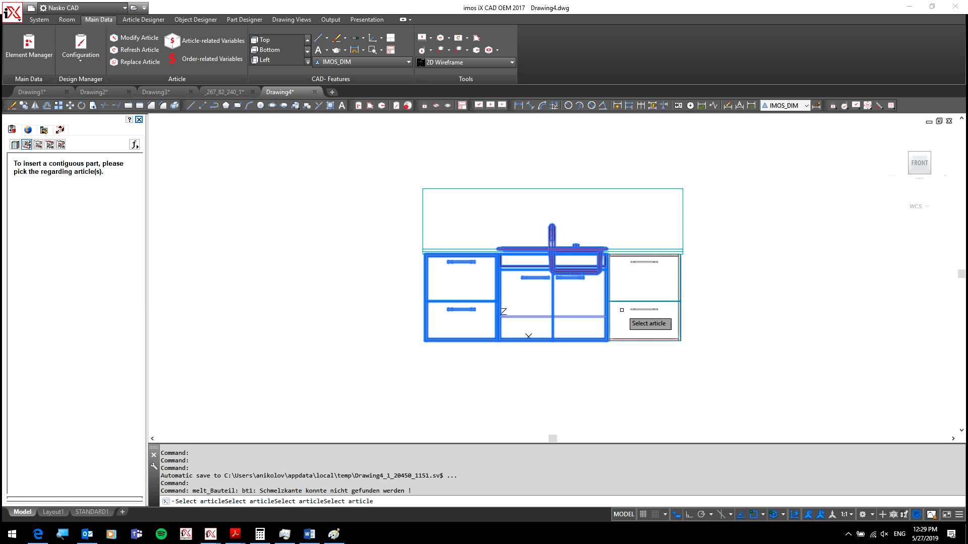
click(626, 303)
key(Return)
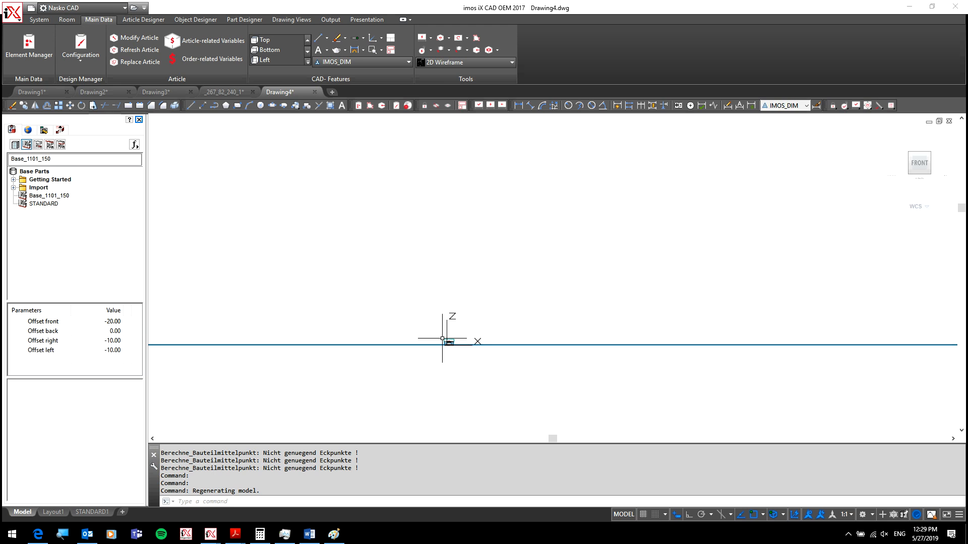
- Select the newly inserted, oversized Base_1101_150 in front view as an article and delete it
scroll(512, 398, down, 5)
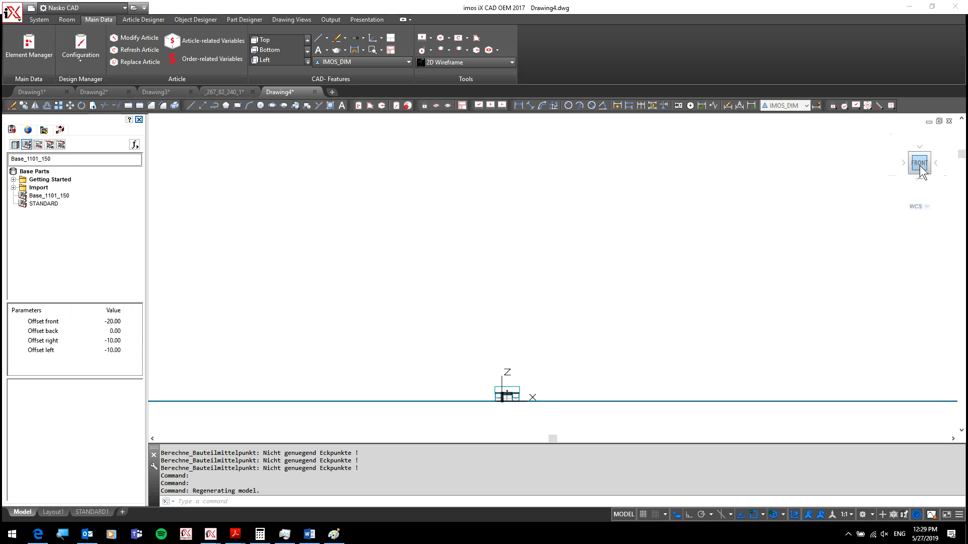
scroll(565, 353, down, 5)
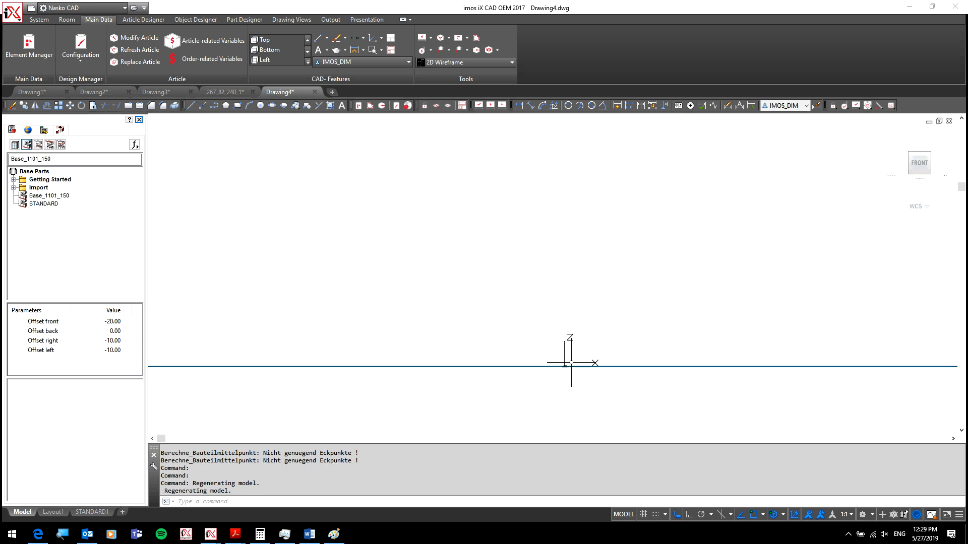
scroll(568, 241, up, 10)
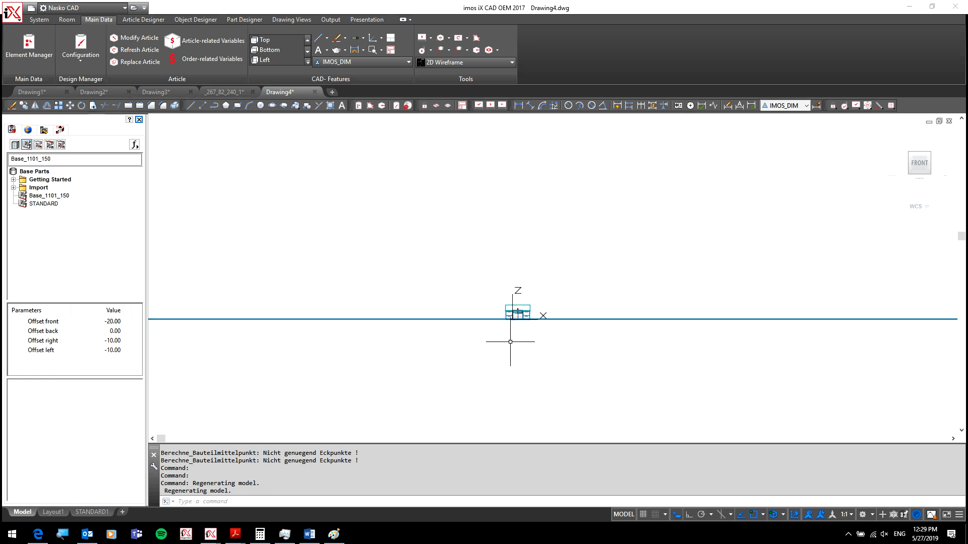
scroll(568, 241, down, 5)
scroll(511, 221, up, 4)
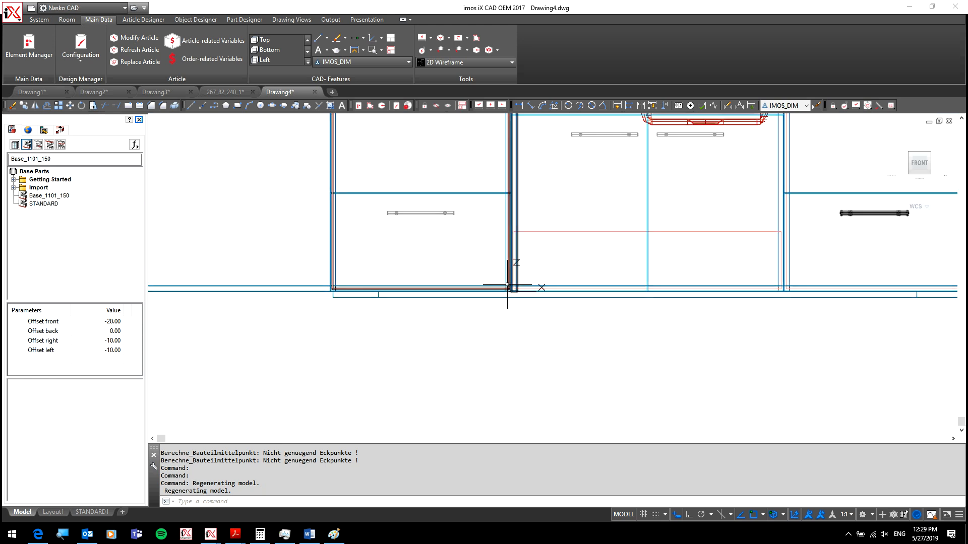
right_click(214, 183)
click(247, 284)
click(213, 321)
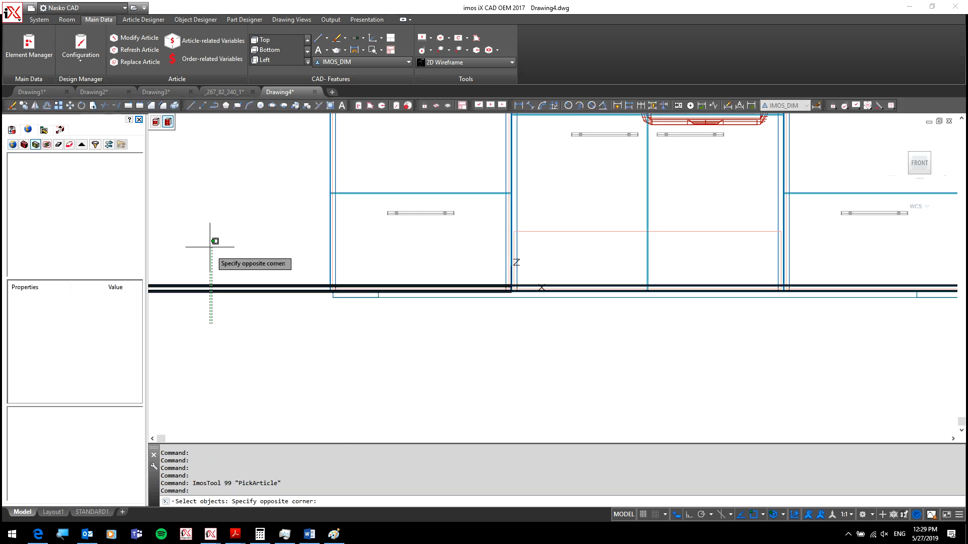
click(212, 238)
key(Escape)
key(Escape)
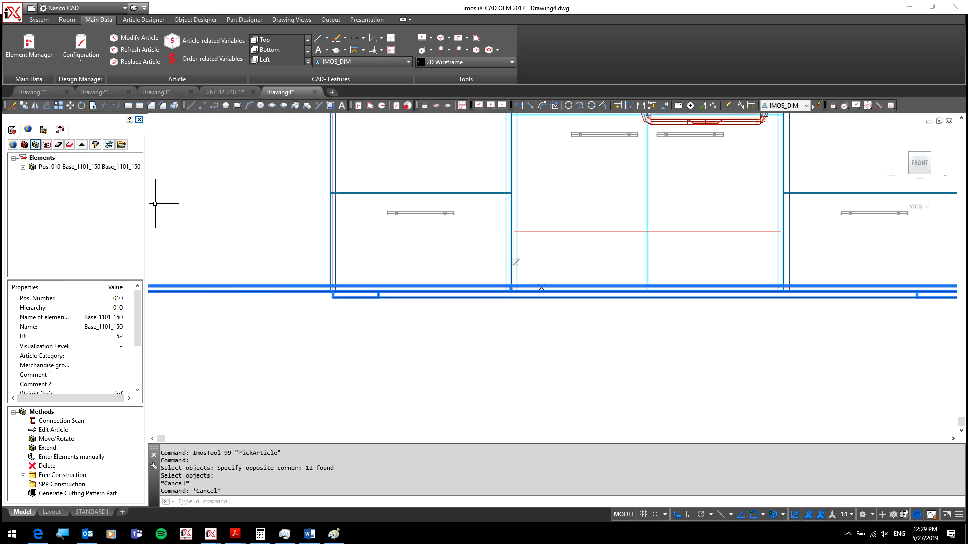
click(48, 466)
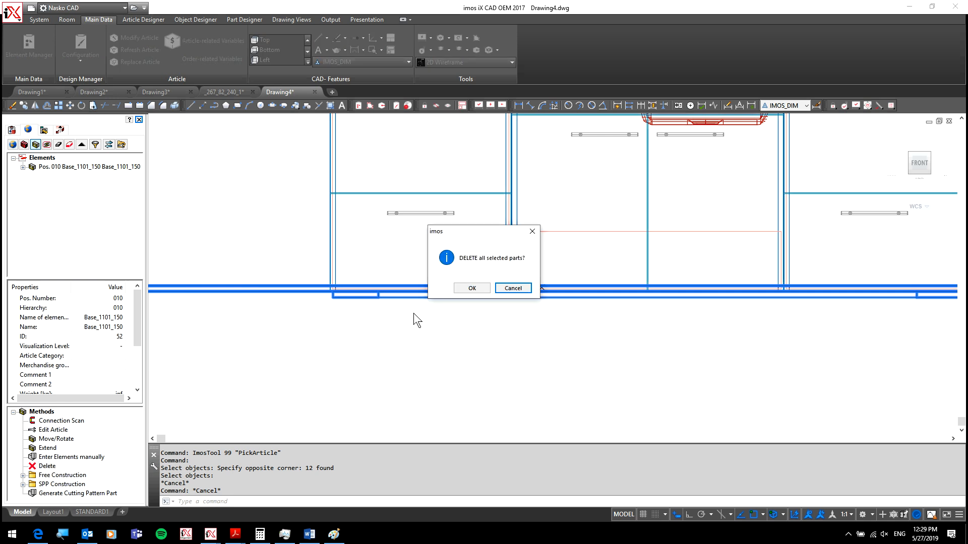
click(471, 288)
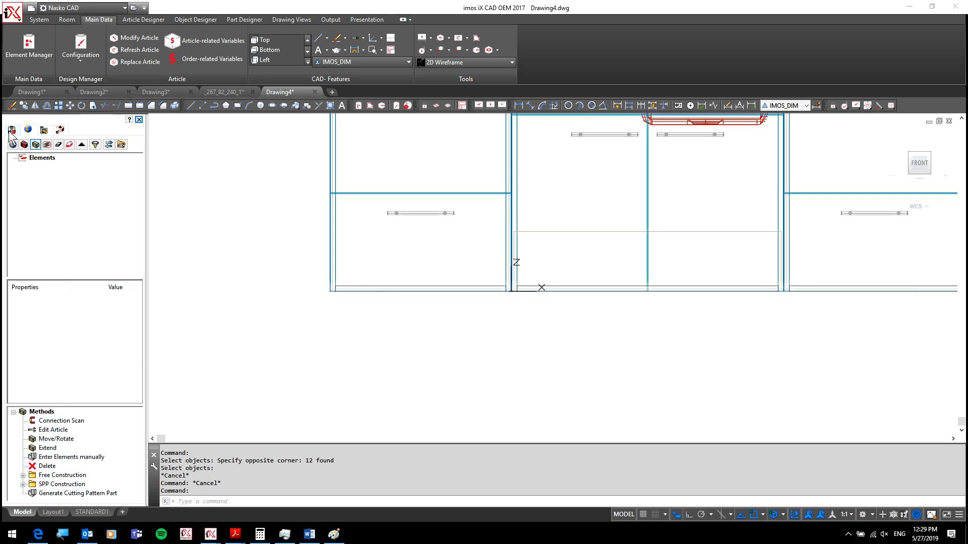
- Disable the Tip strip option for Base_1101_150 in Element Manager and return to the model
scroll(327, 242, down, 5)
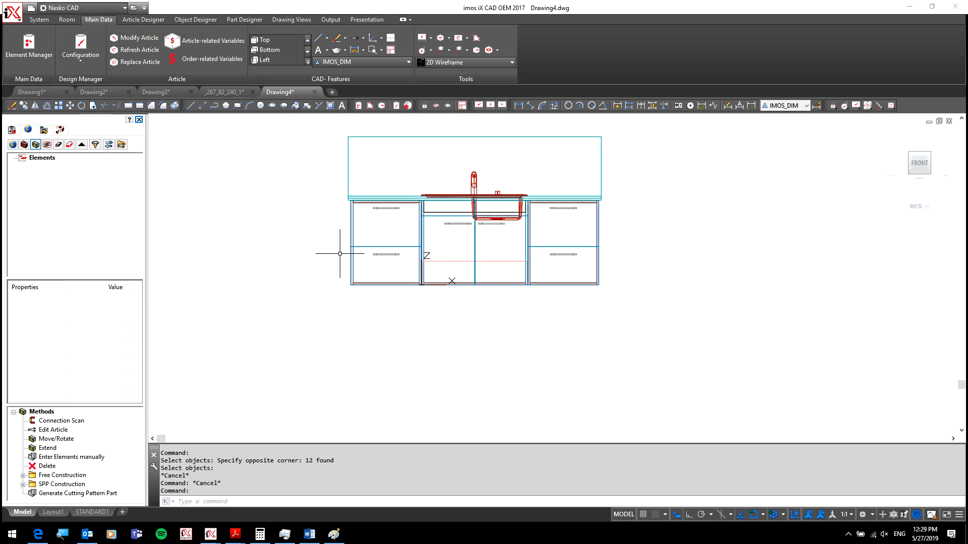
click(11, 130)
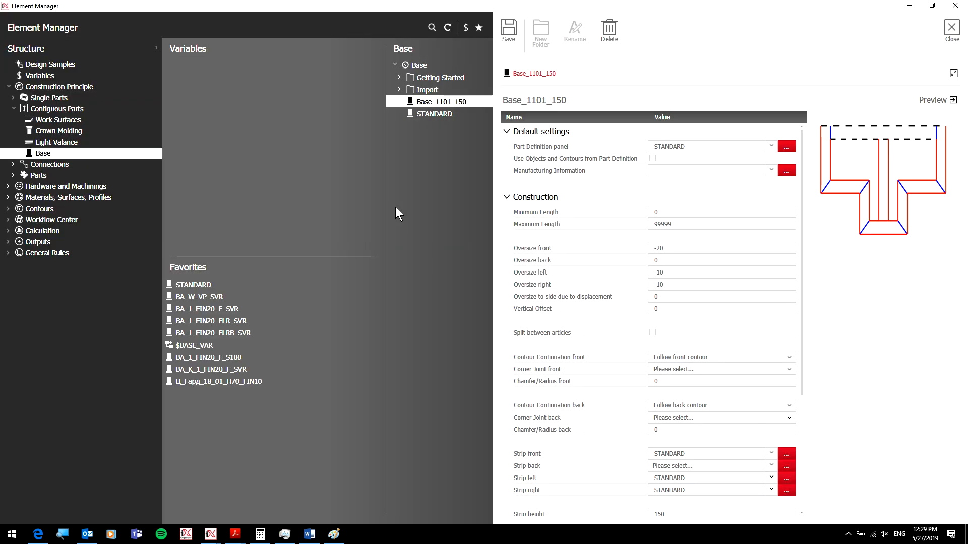
scroll(742, 303, down, 1)
scroll(742, 303, down, 2)
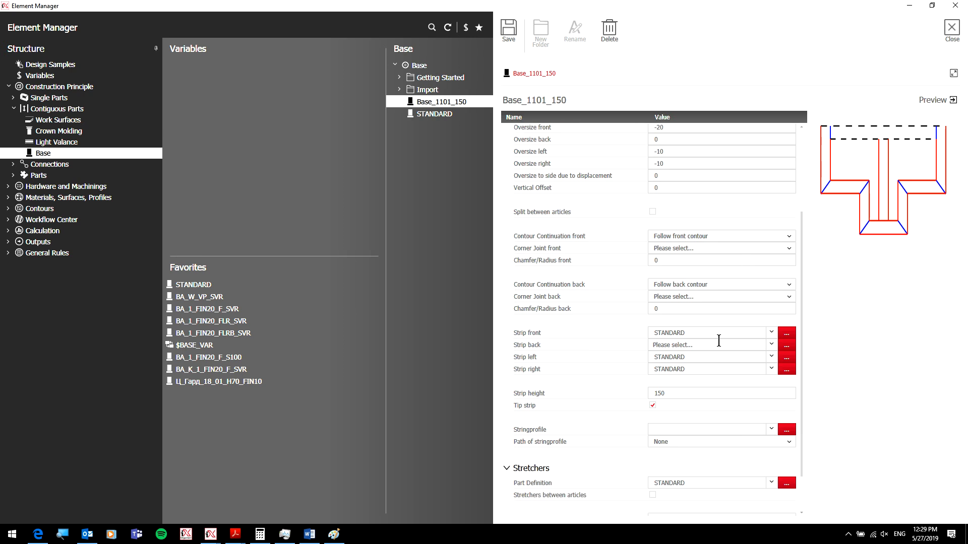
click(653, 405)
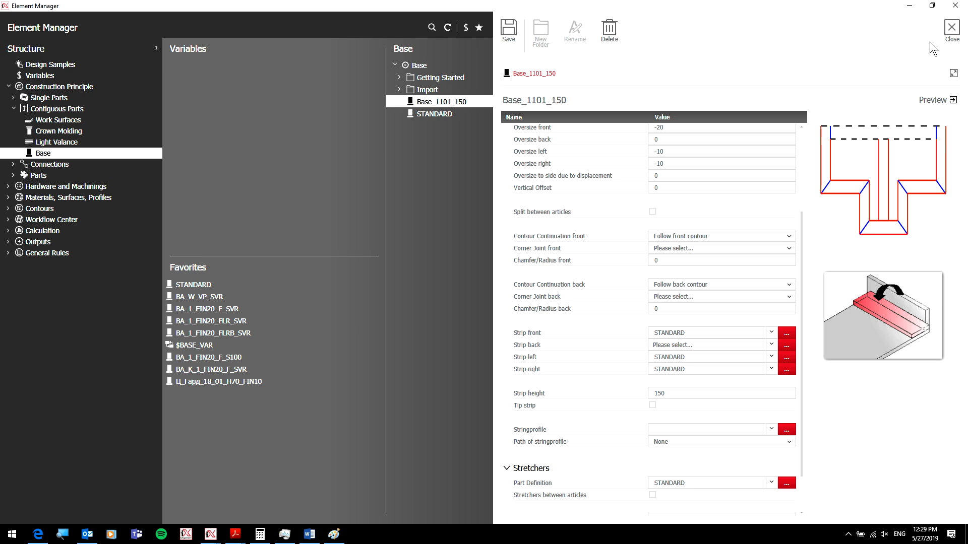
click(946, 42)
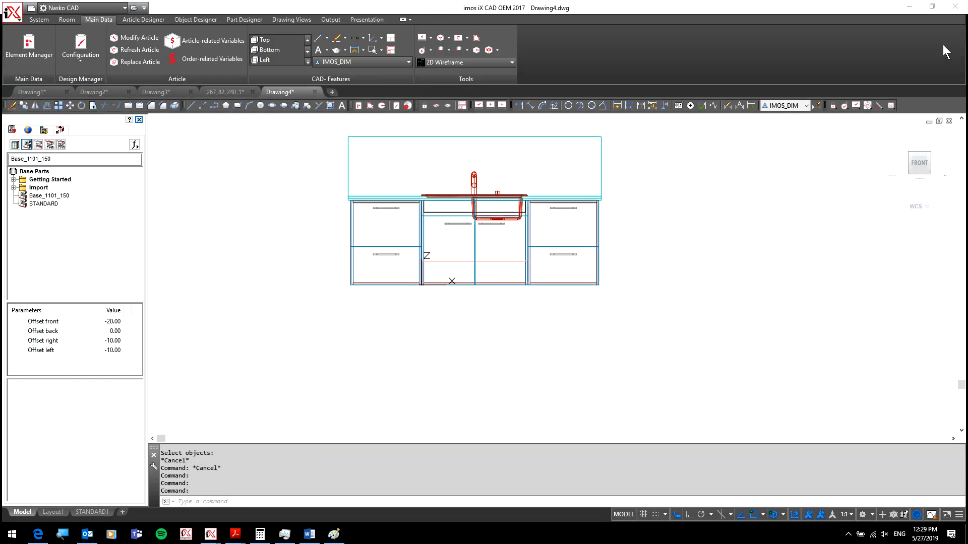